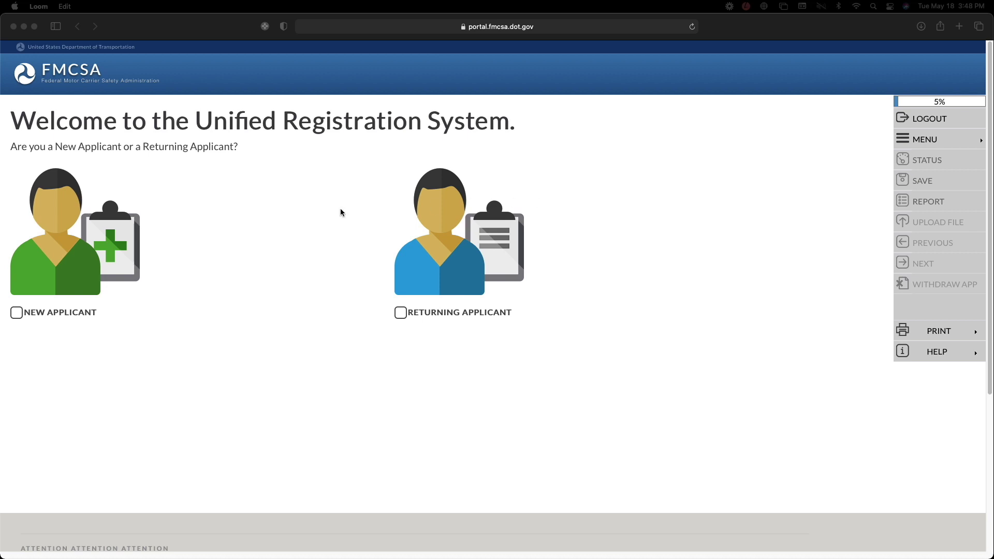
- Choose New Applicant and tick the reCAPTCHA box to pass human verification
{"action": "left_click", "coordinate": [18, 312]}
{"action": "left_click", "coordinate": [424, 303]}
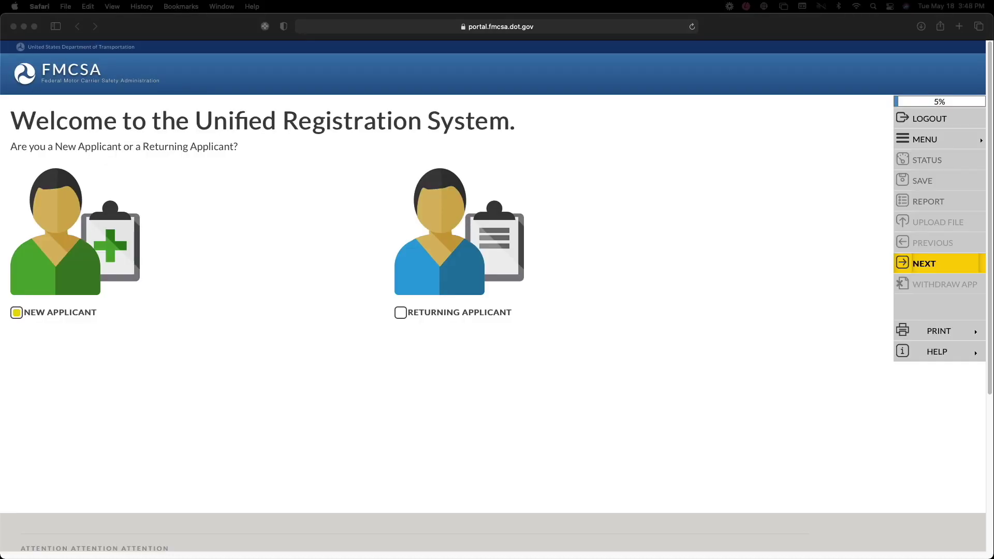
- Center and narrow the Motor Carrier Authority checklist note, highlighting the $300 cost and Phone/Email items
{"action": "left_click_drag", "start_coordinate": [993, 118], "coordinate": [507, 165]}
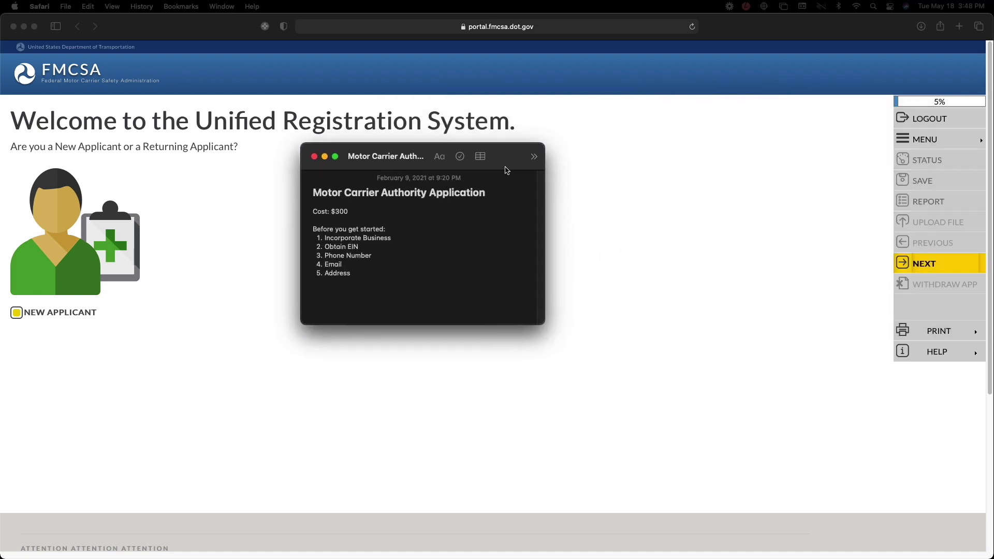
{"action": "left_click", "coordinate": [507, 170]}
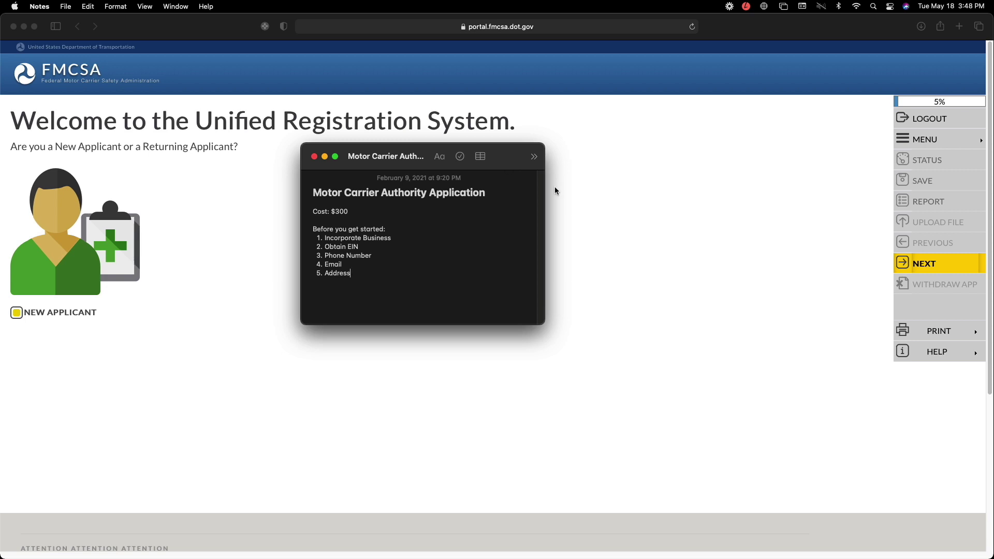
{"action": "left_click_drag", "start_coordinate": [545, 191], "coordinate": [529, 189]}
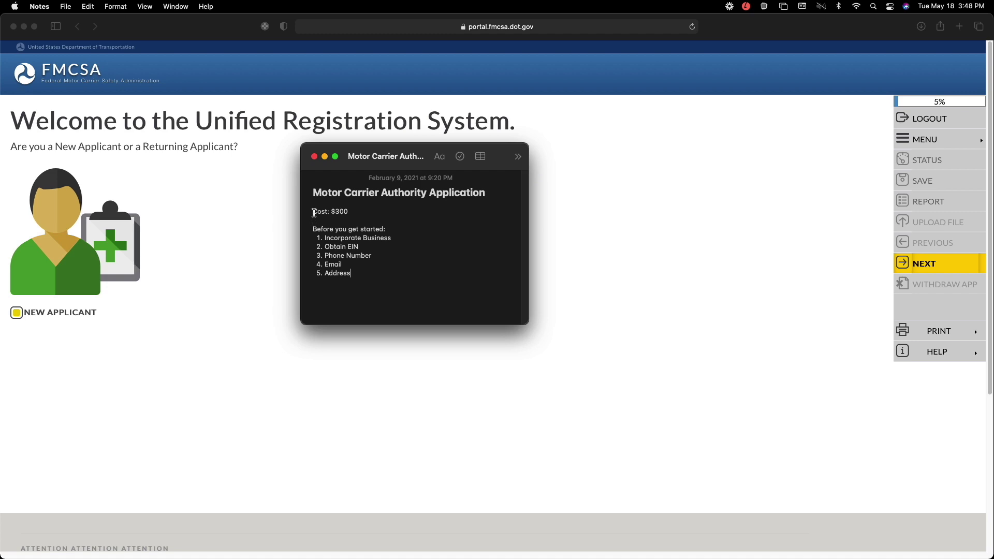
{"action": "left_click_drag", "start_coordinate": [314, 212], "coordinate": [404, 232]}
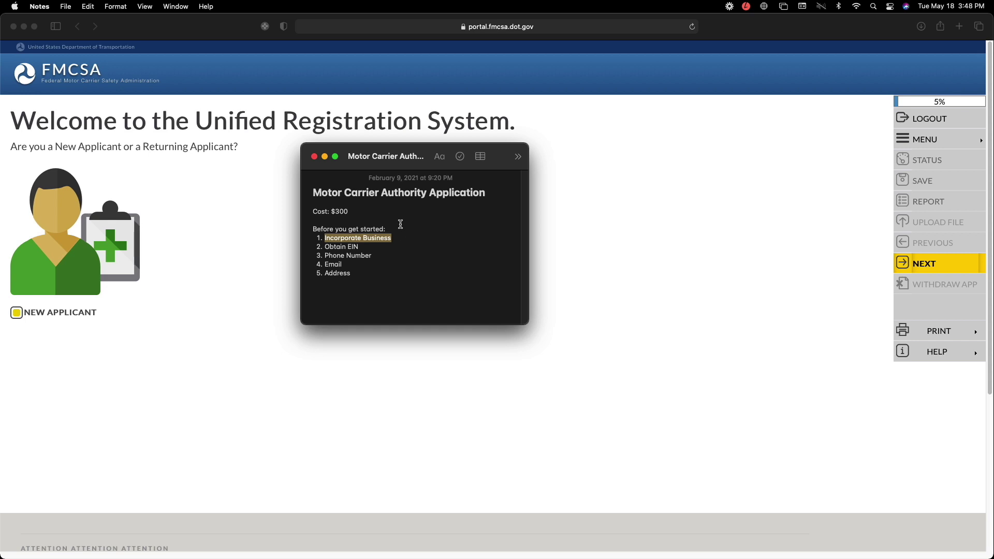
{"action": "left_click", "coordinate": [375, 246]}
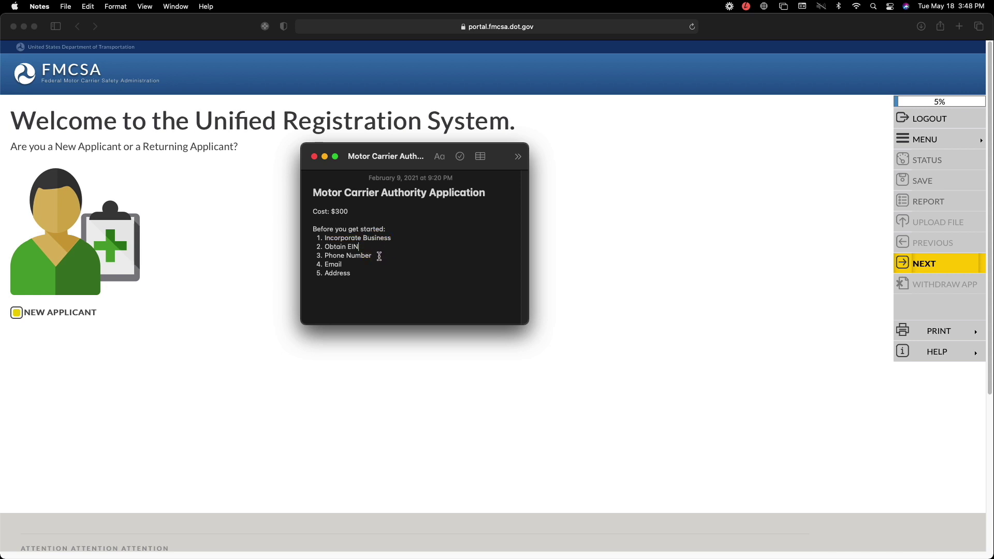
{"action": "left_click_drag", "start_coordinate": [356, 267], "coordinate": [326, 258]}
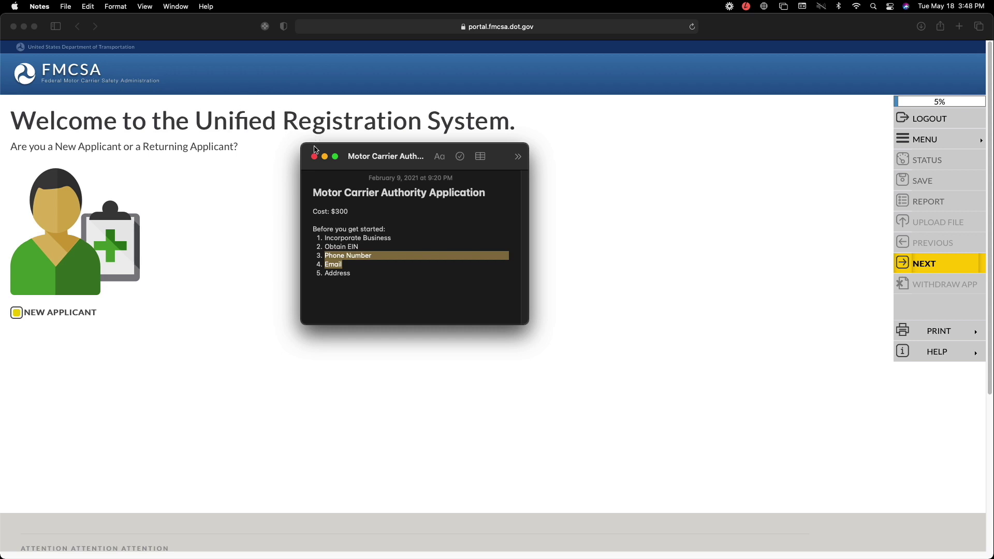
{"action": "left_click_drag", "start_coordinate": [374, 166], "coordinate": [376, 192]}
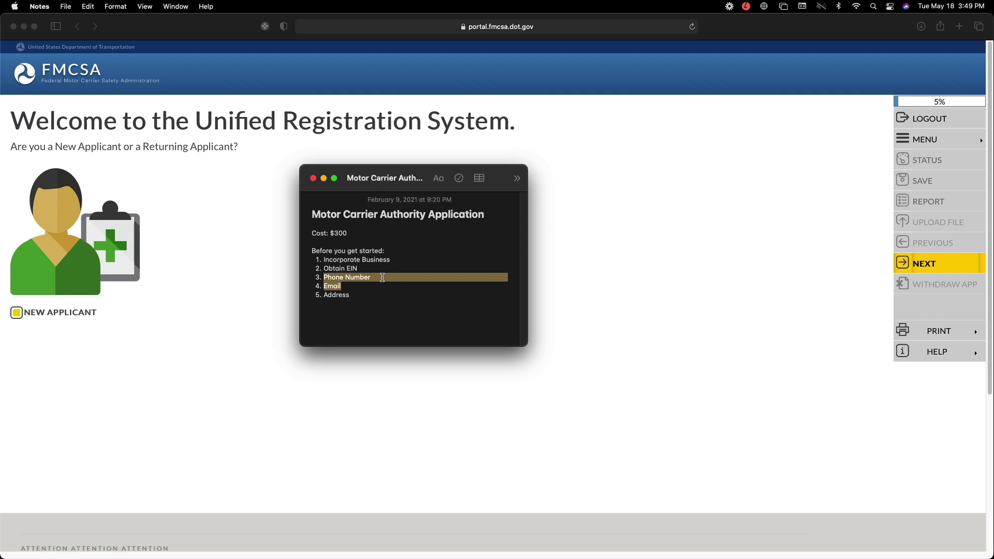
{"action": "left_click", "coordinate": [368, 285]}
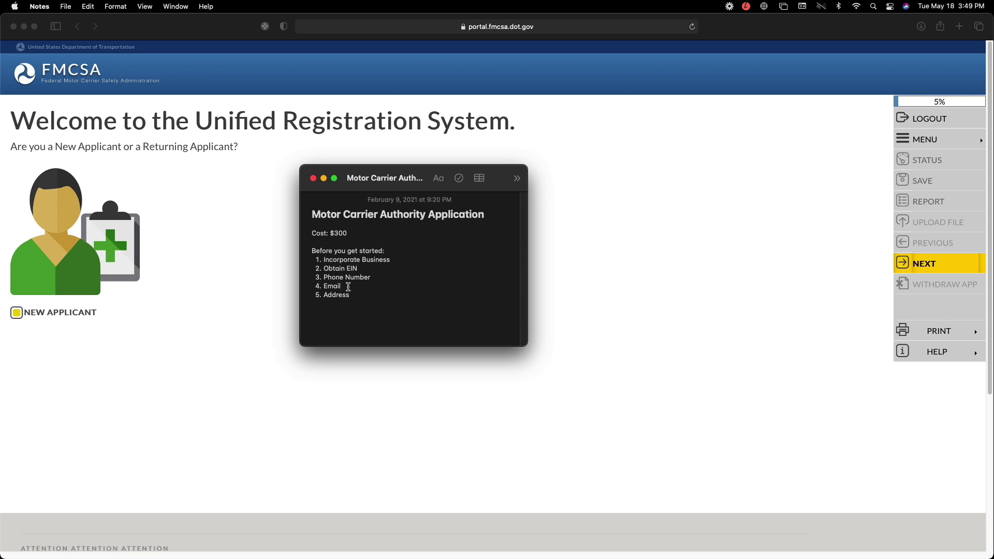
{"action": "left_click_drag", "start_coordinate": [348, 287], "coordinate": [328, 274]}
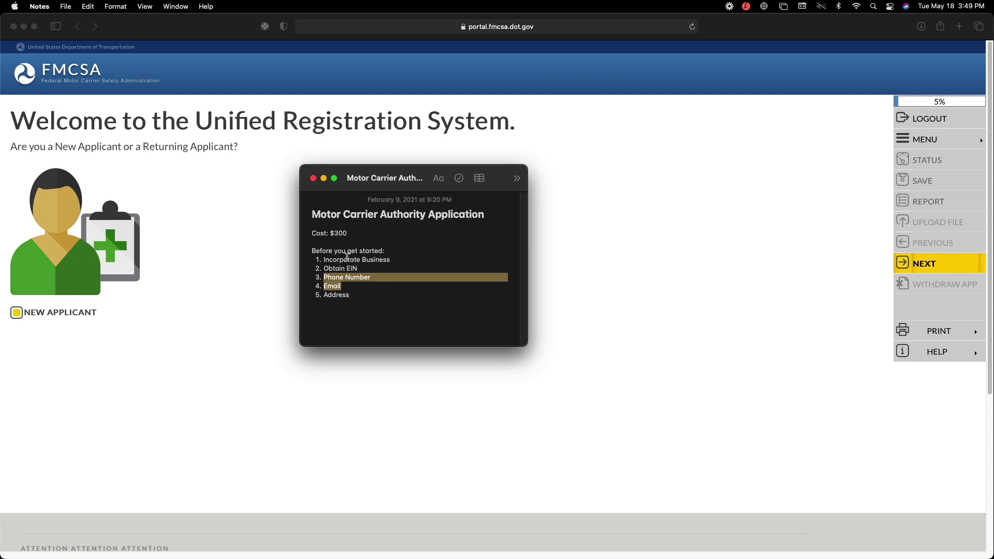
{"action": "left_click", "coordinate": [349, 285]}
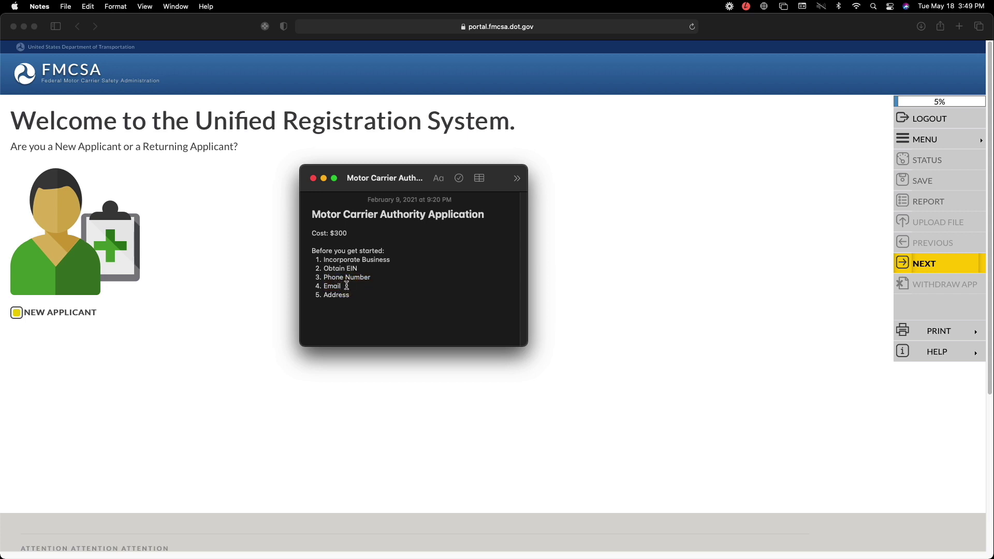
{"action": "left_click_drag", "start_coordinate": [346, 286], "coordinate": [325, 286]}
{"action": "left_click", "coordinate": [342, 294]}
{"action": "left_click_drag", "start_coordinate": [362, 286], "coordinate": [322, 295]}
{"action": "left_click", "coordinate": [342, 286]}
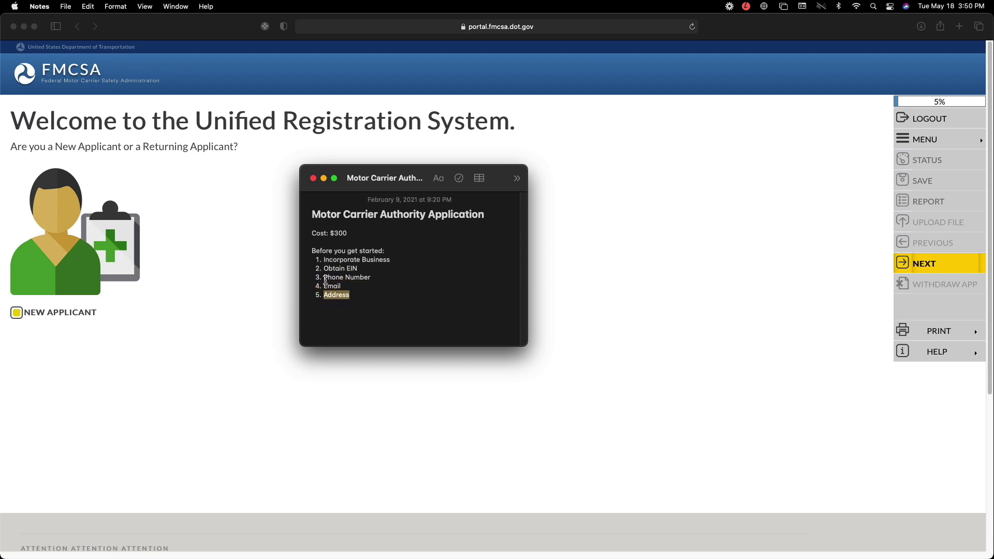
{"action": "left_click", "coordinate": [353, 295]}
{"action": "left_click_drag", "start_coordinate": [361, 298], "coordinate": [321, 293]}
- Clear the Address highlight, nudge the checklist note up and right, then close it
{"action": "left_click", "coordinate": [373, 297]}
{"action": "left_click_drag", "start_coordinate": [349, 188], "coordinate": [378, 170]}
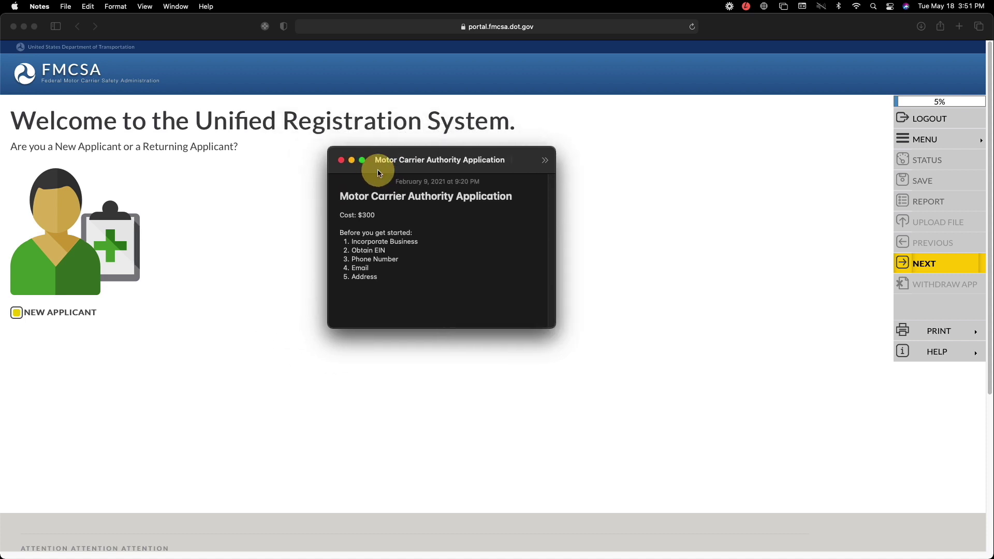
{"action": "left_click_drag", "start_coordinate": [379, 173], "coordinate": [381, 174]}
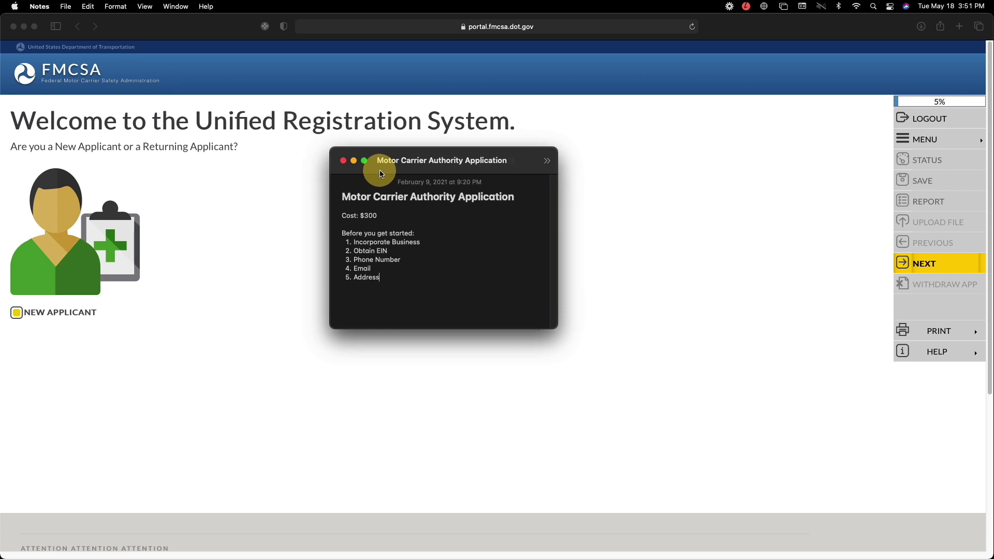
{"action": "key", "text": "super+w"}
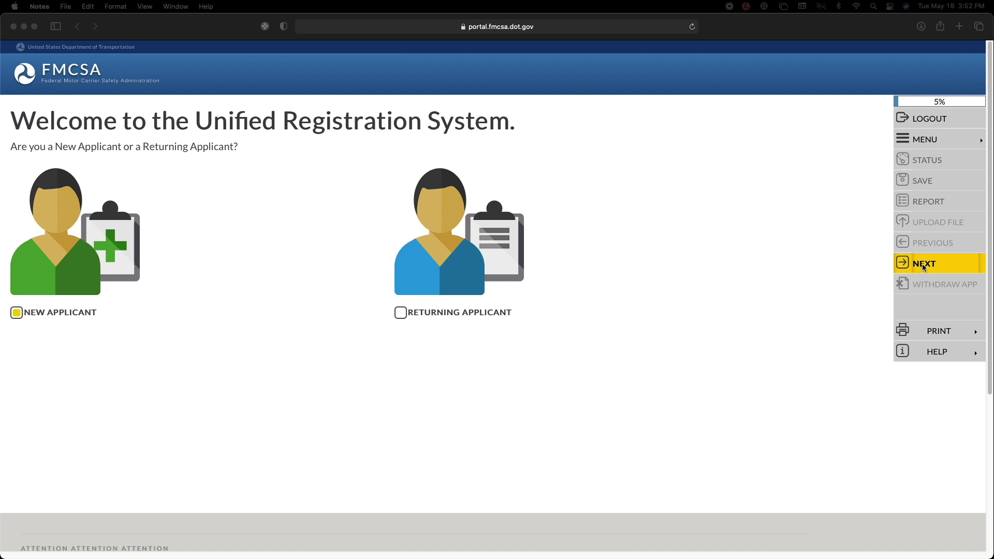
- Return to Safari and advance past the welcome page to the Information Collection Notice
{"action": "left_click", "coordinate": [858, 265]}
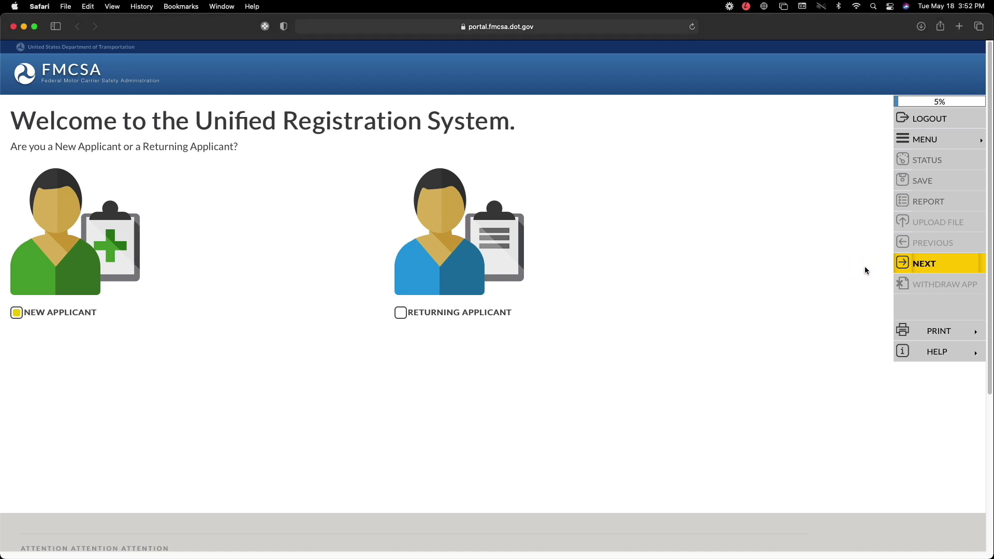
{"action": "left_click", "coordinate": [927, 265]}
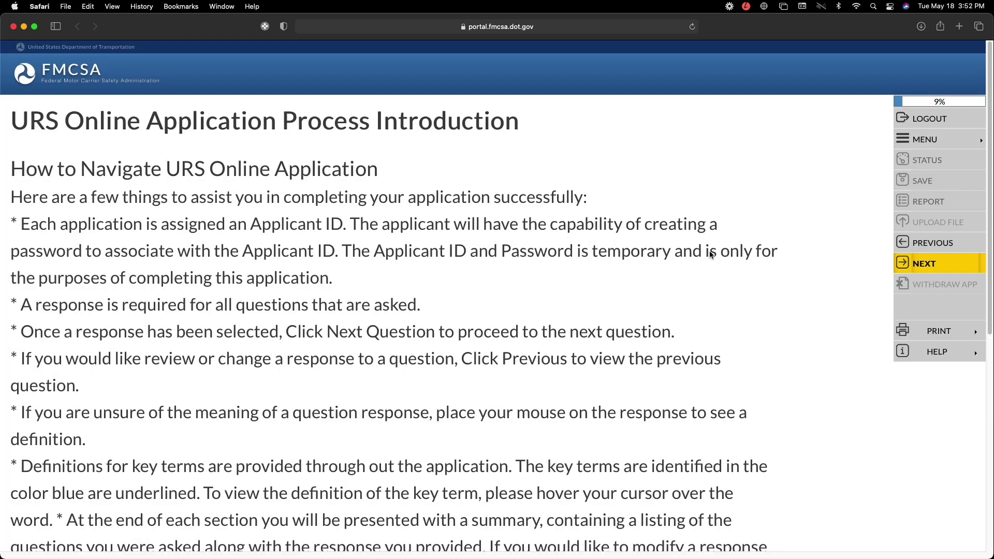
{"action": "scroll", "coordinate": [709, 253], "scroll_direction": "down", "scroll_amount": 8}
{"action": "scroll", "coordinate": [709, 253], "scroll_direction": "up", "scroll_amount": 8}
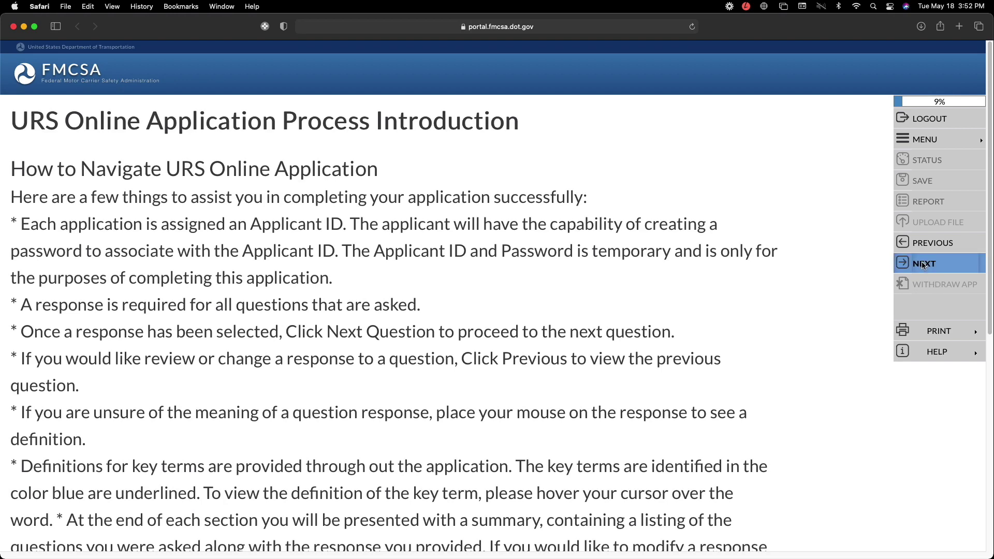
{"action": "left_click", "coordinate": [923, 265]}
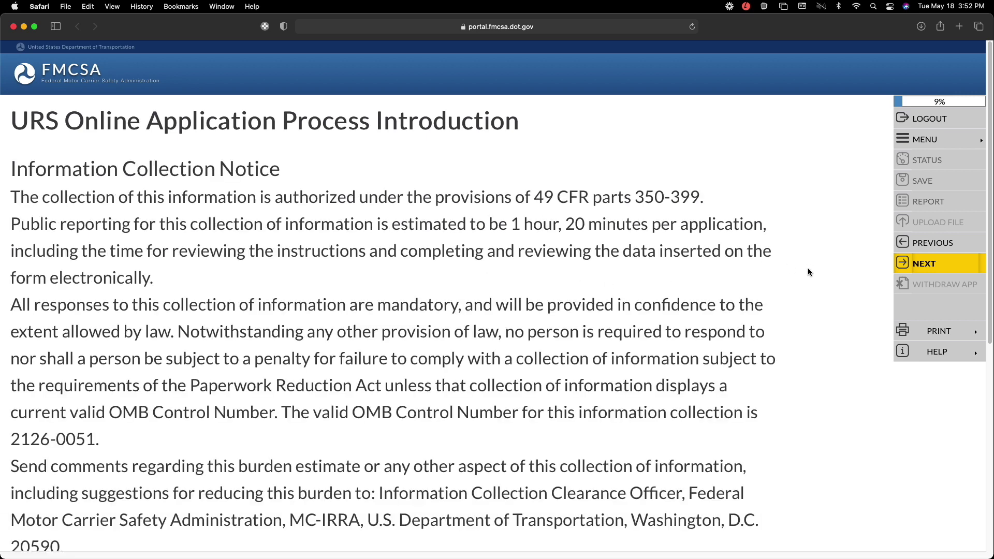
{"action": "scroll", "coordinate": [809, 272], "scroll_direction": "down", "scroll_amount": 10}
{"action": "scroll", "coordinate": [808, 268], "scroll_direction": "up", "scroll_amount": 10}
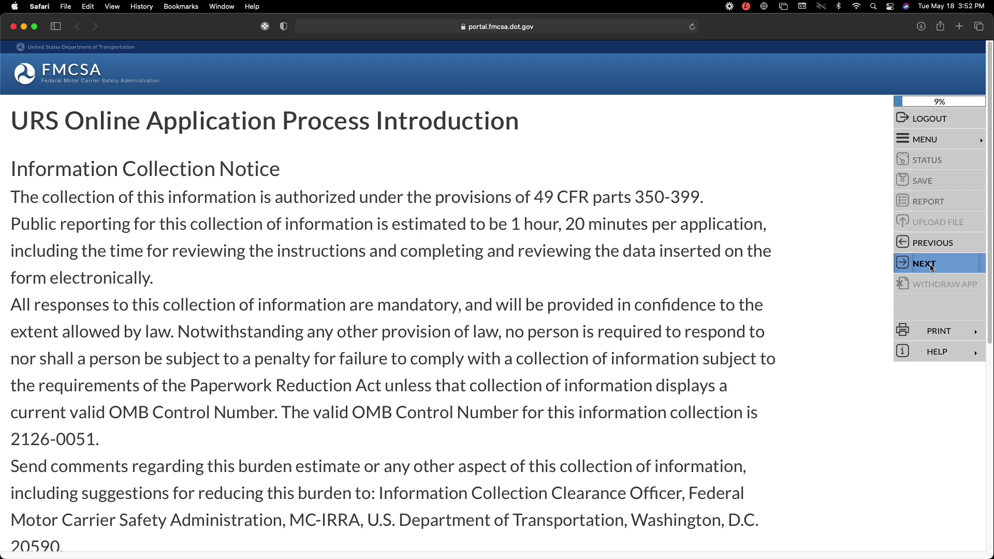
- On Application Security, decline Safari's suggested password and enter your own account password
{"action": "left_click", "coordinate": [931, 263]}
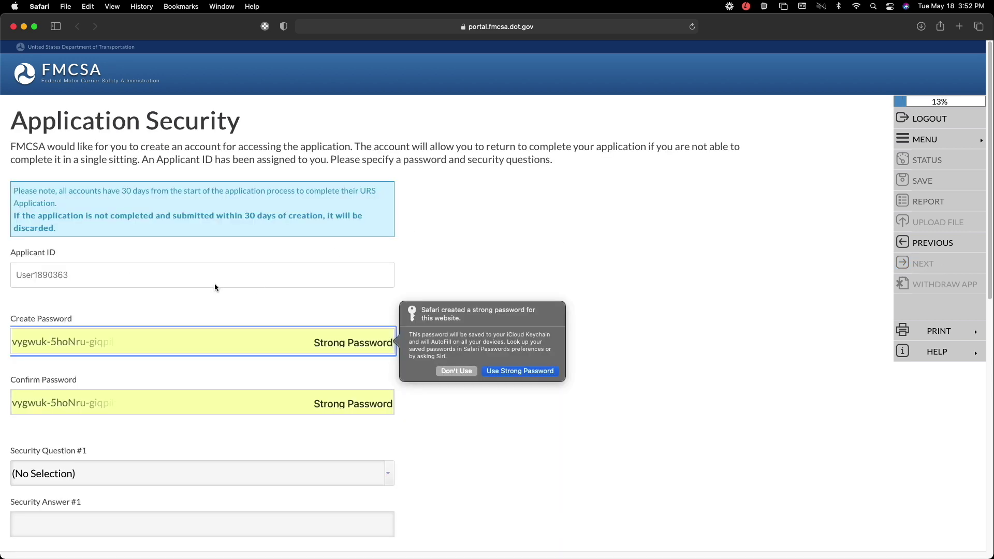
{"action": "left_click", "coordinate": [68, 274]}
{"action": "left_click_drag", "start_coordinate": [91, 274], "coordinate": [19, 276]}
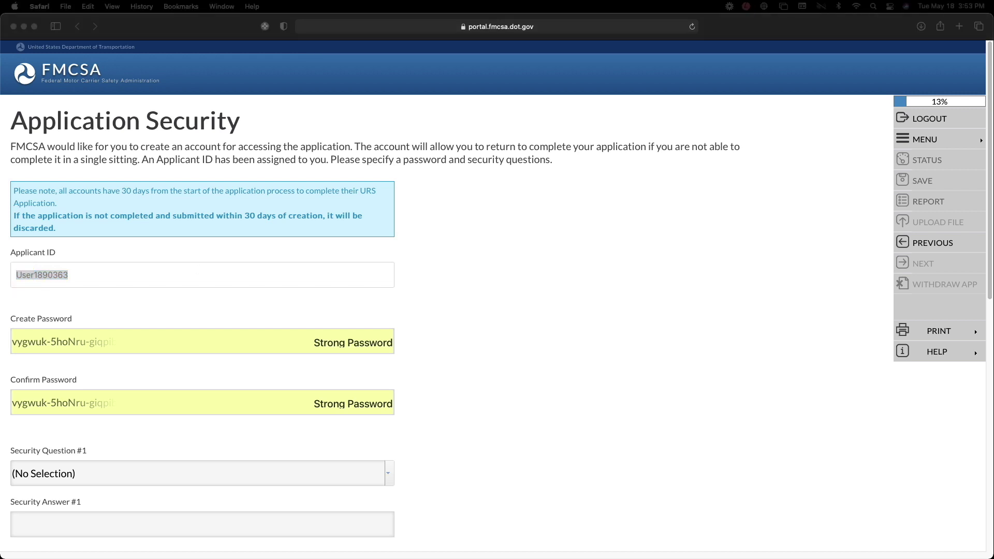
{"action": "left_click", "coordinate": [244, 345]}
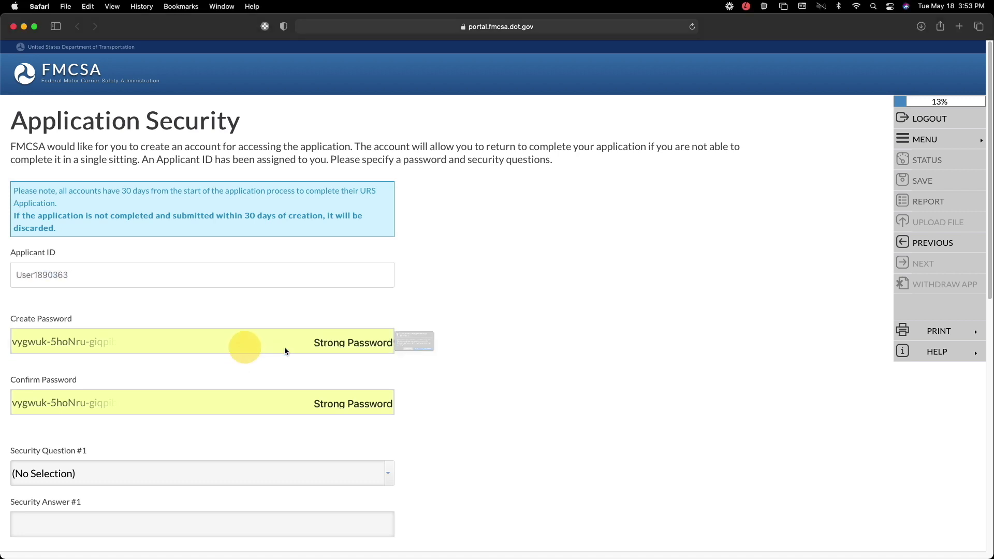
{"action": "left_click", "coordinate": [468, 373]}
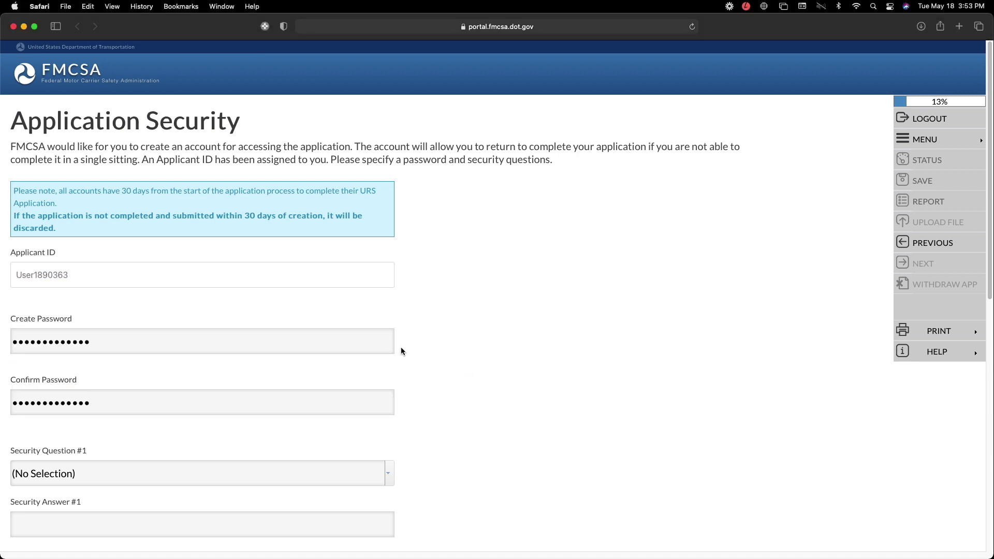
{"action": "scroll", "coordinate": [400, 347], "scroll_direction": "down", "scroll_amount": 6}
- Choose the high school mascot question with its answer, then the least favorite vegetable question
{"action": "left_click", "coordinate": [388, 145]}
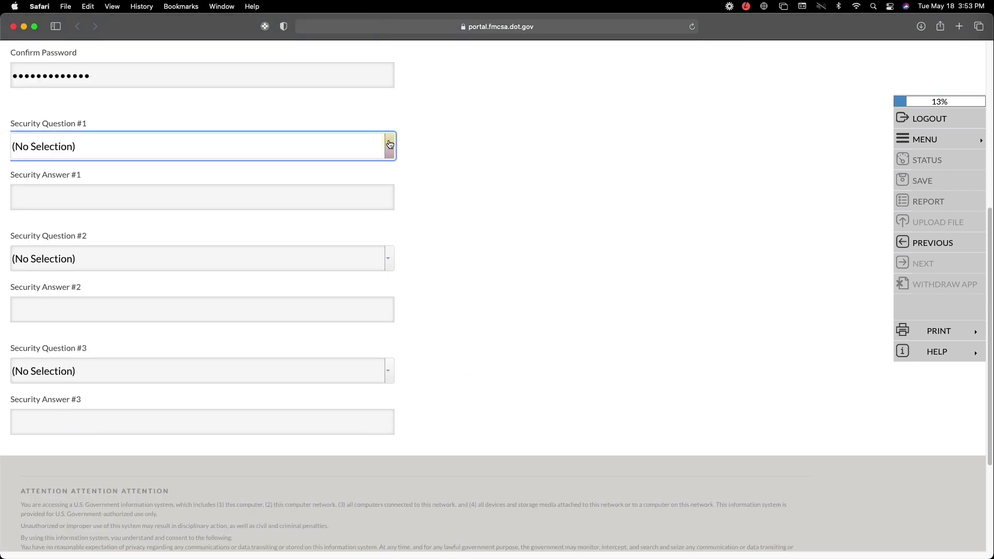
{"action": "left_click", "coordinate": [359, 181]}
{"action": "left_click", "coordinate": [320, 195]}
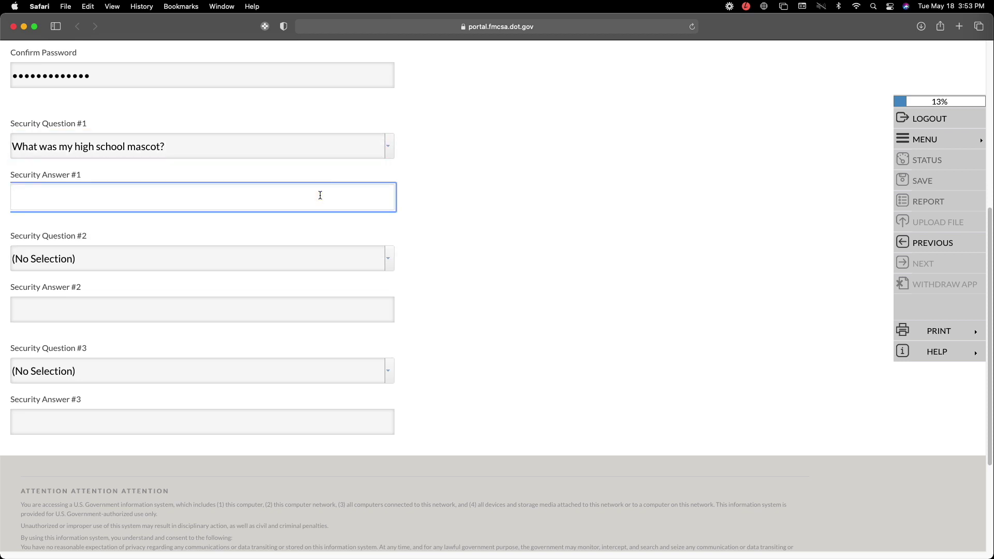
{"action": "left_click", "coordinate": [393, 263]}
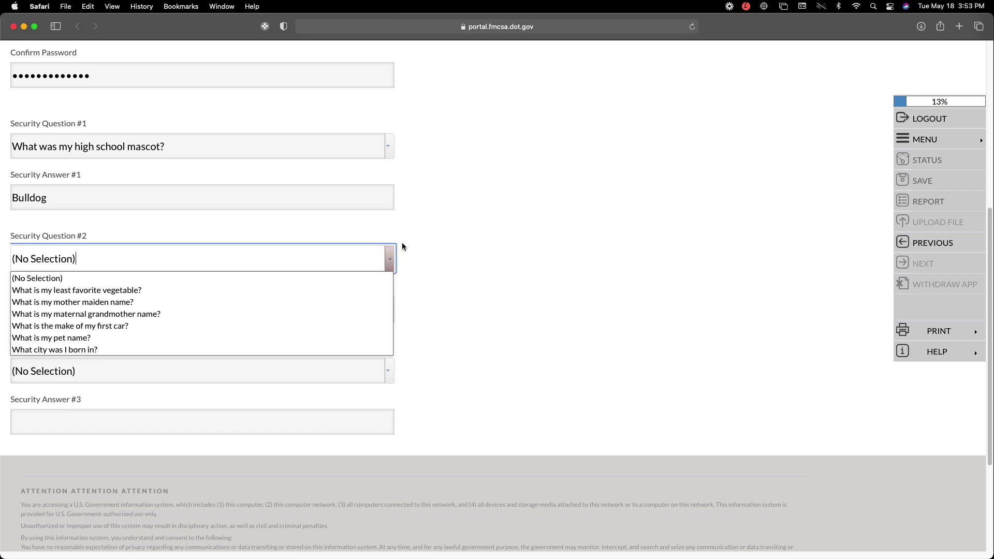
{"action": "left_click", "coordinate": [347, 292]}
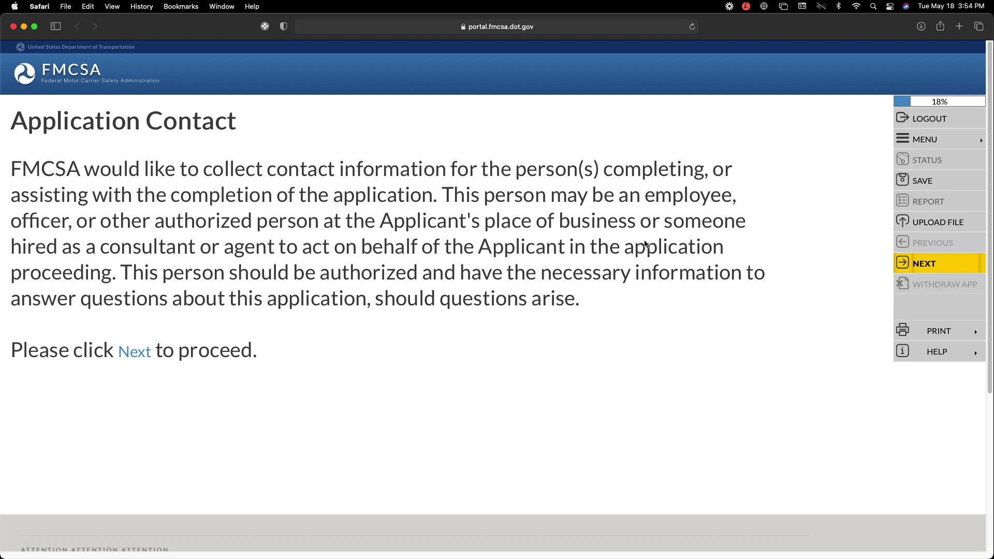
- Set Contact Type to Company Contact and enter the contact's first name, last name and title Owner
{"action": "left_click", "coordinate": [925, 265]}
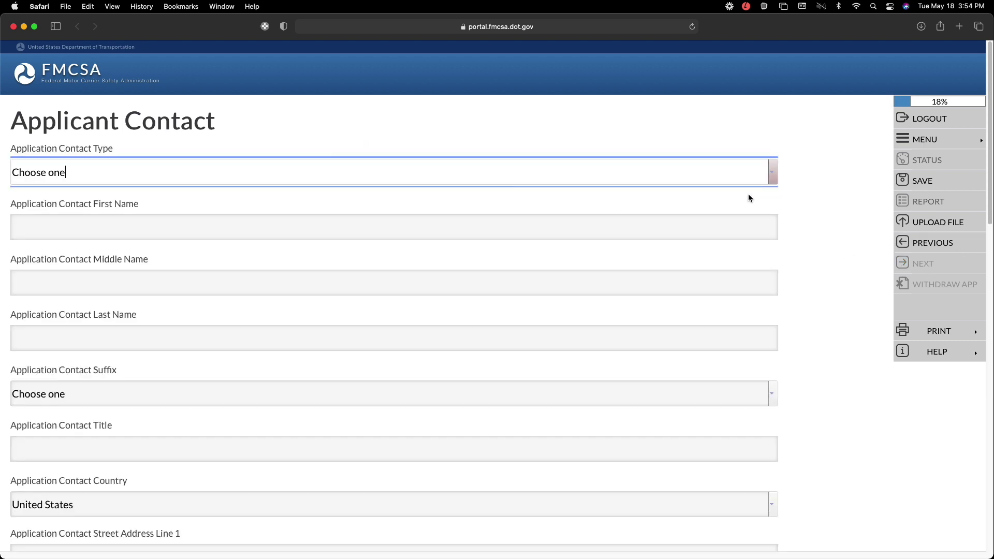
{"action": "left_click", "coordinate": [773, 183]}
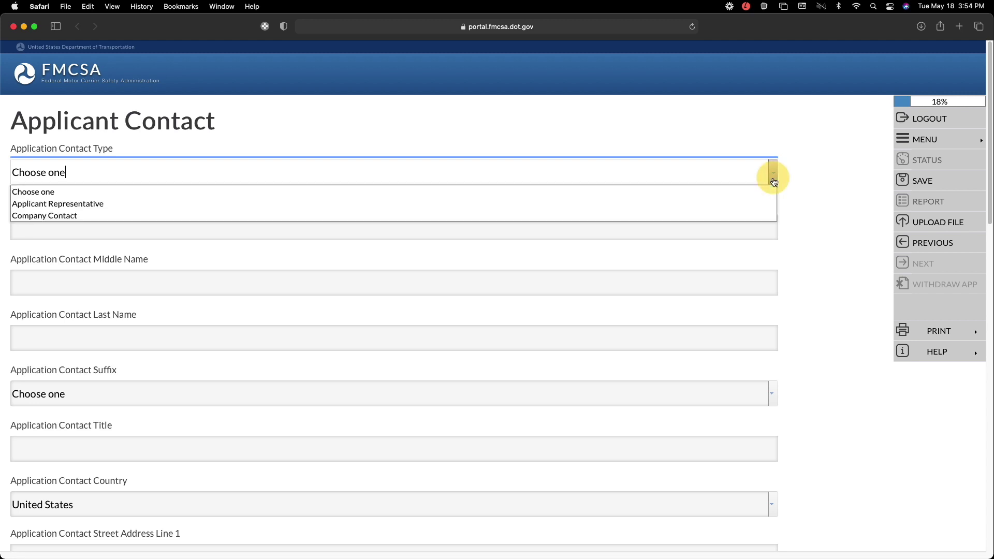
{"action": "left_click", "coordinate": [685, 219]}
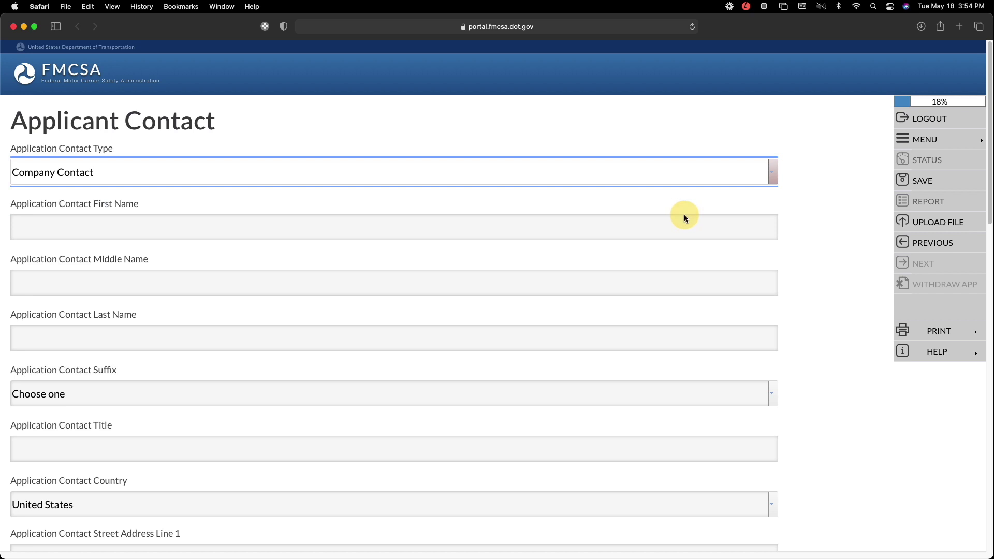
{"action": "left_click", "coordinate": [289, 232]}
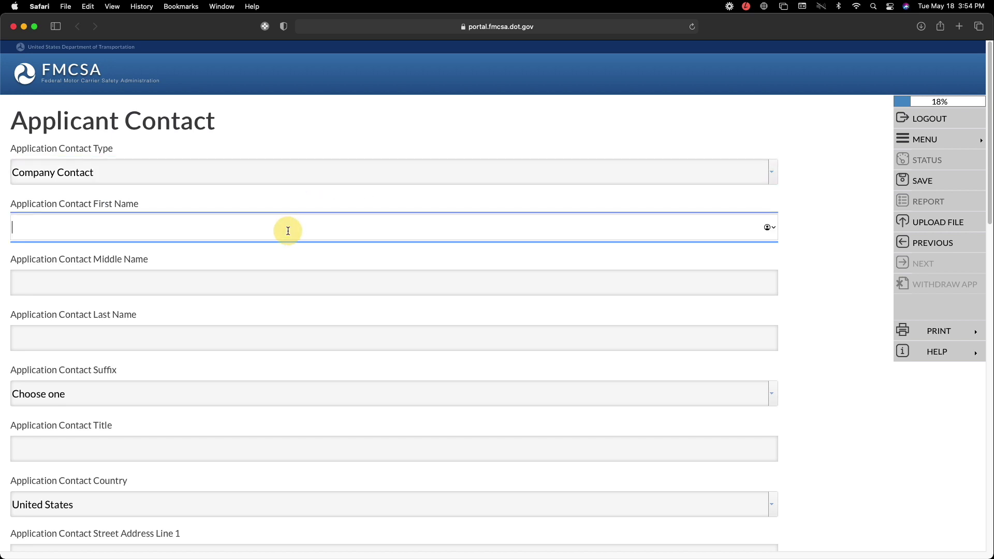
{"action": "type", "text": "John"}
{"action": "key", "text": "Tab"}
{"action": "key", "text": "Tab"}
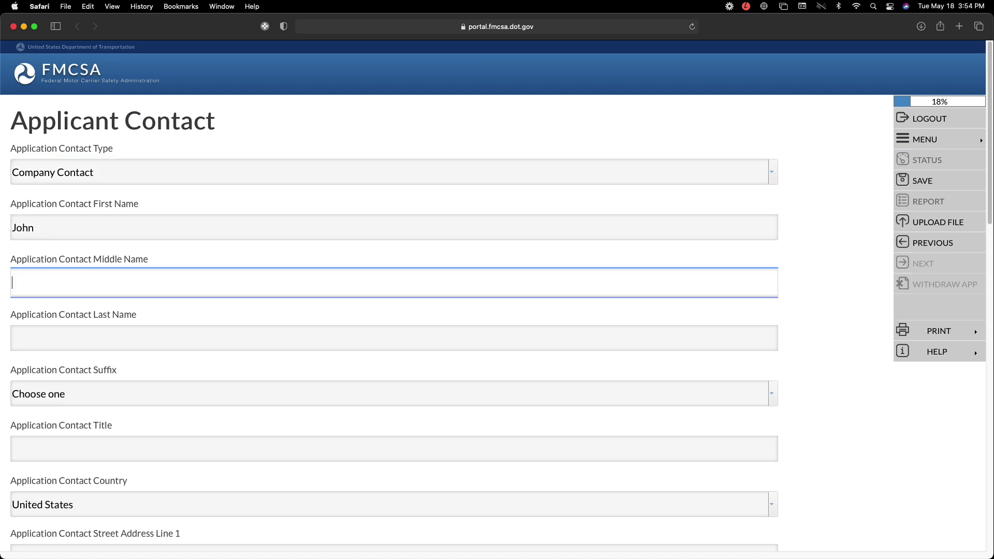
{"action": "type", "text": "Smith"}
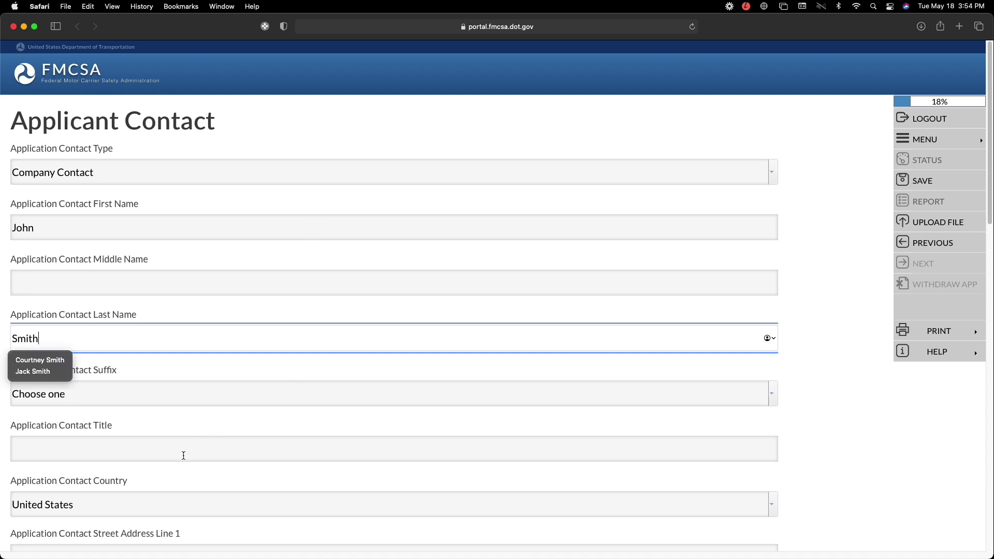
{"action": "left_click", "coordinate": [185, 452]}
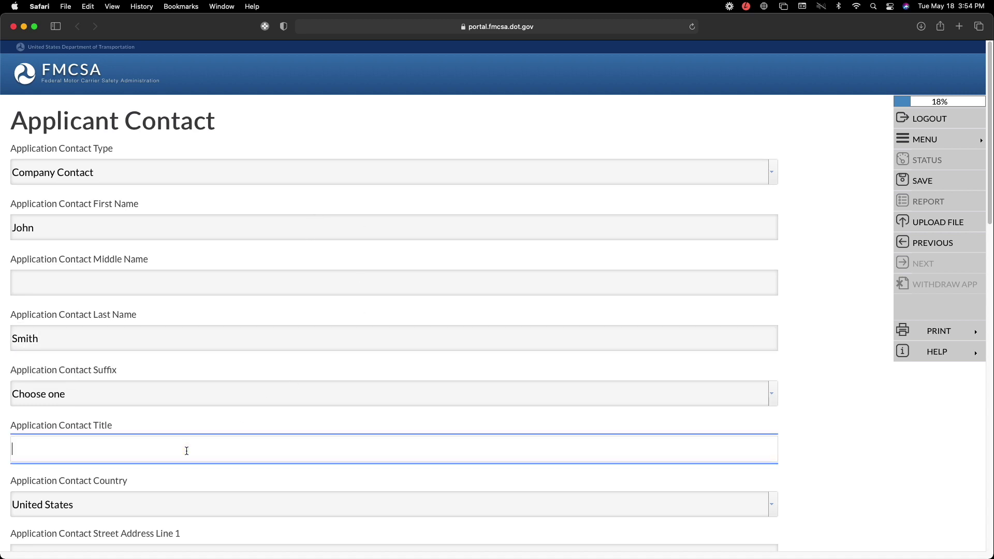
{"action": "type", "text": "Owner"}
- Enter the contact's street address and United States telephone number
{"action": "scroll", "coordinate": [396, 476], "scroll_direction": "down", "scroll_amount": 4}
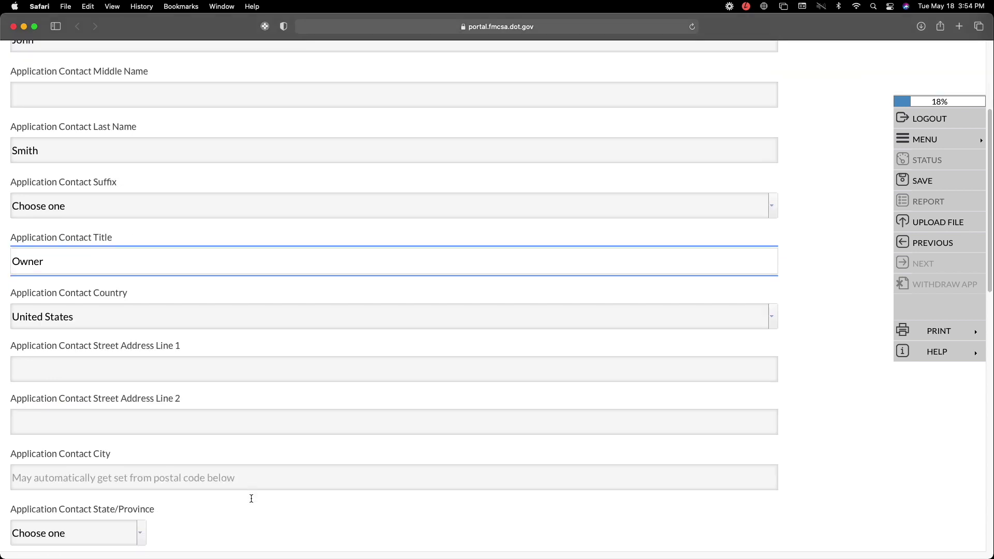
{"action": "left_click", "coordinate": [147, 372]}
{"action": "type", "text": "123"}
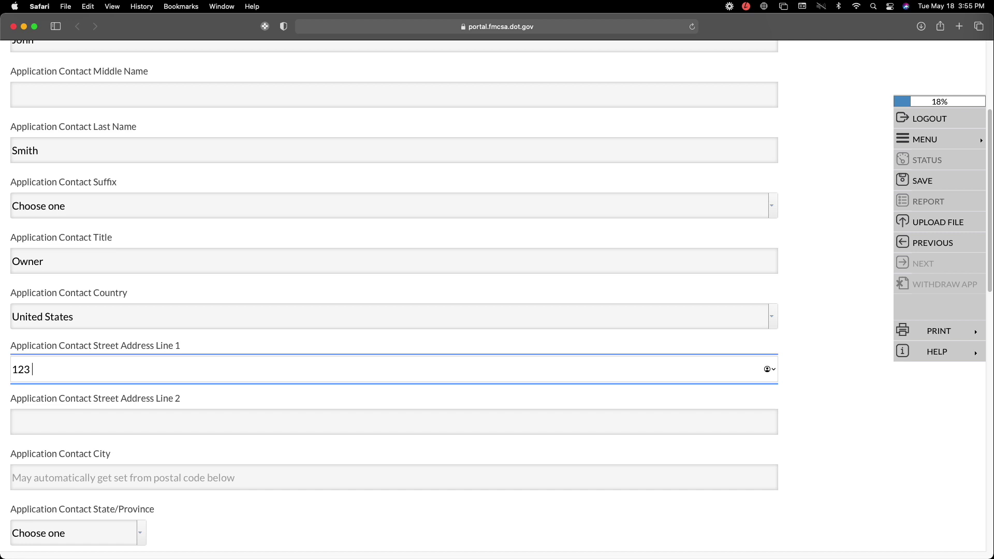
{"action": "type", "text": "Main st"}
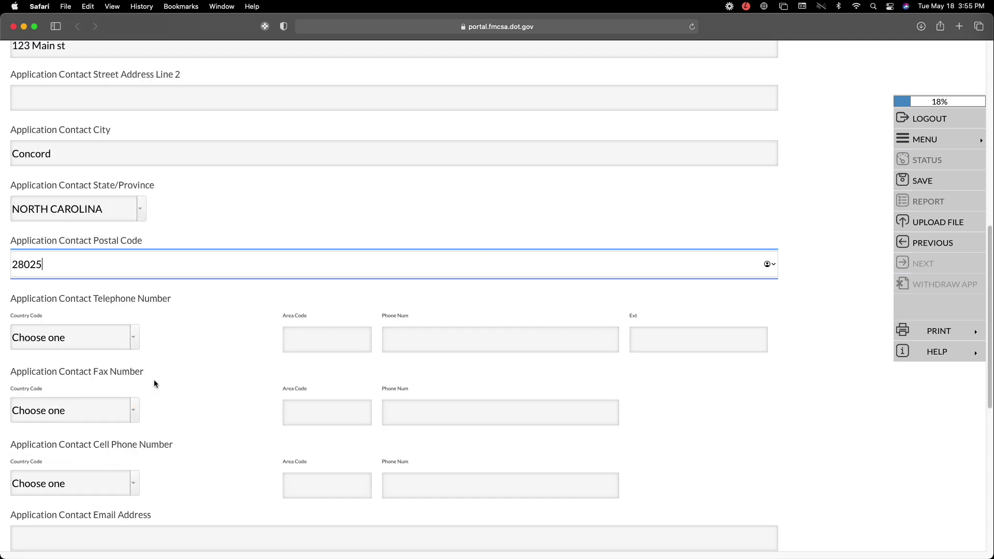
{"action": "scroll", "coordinate": [161, 474], "scroll_direction": "down", "scroll_amount": 1}
{"action": "scroll", "coordinate": [160, 473], "scroll_direction": "down", "scroll_amount": 3}
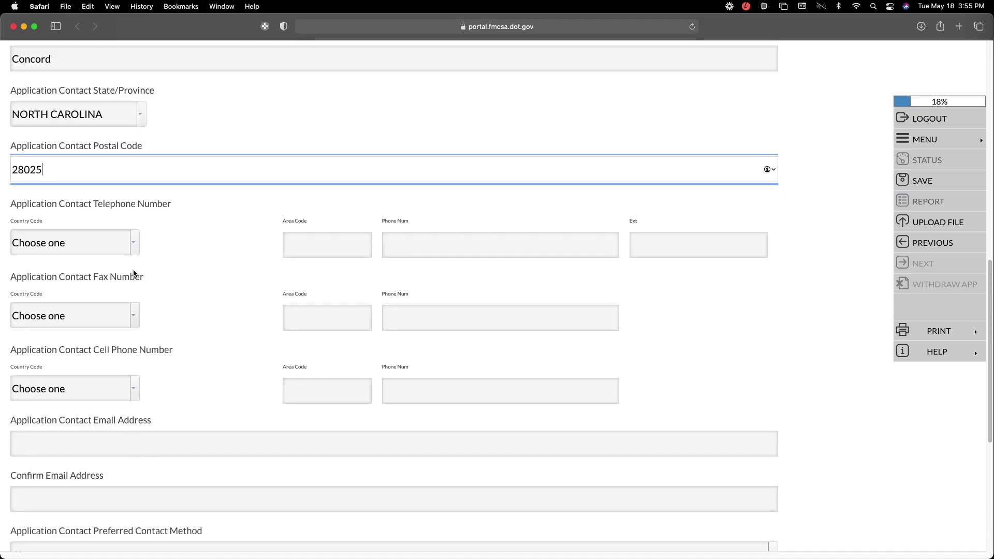
{"action": "left_click", "coordinate": [128, 247]}
{"action": "left_click", "coordinate": [106, 238]}
{"action": "left_click", "coordinate": [112, 269]}
{"action": "left_click", "coordinate": [322, 249]}
{"action": "type", "text": "704"}
{"action": "key", "text": "Tab"}
{"action": "type", "text": "555-5555"}
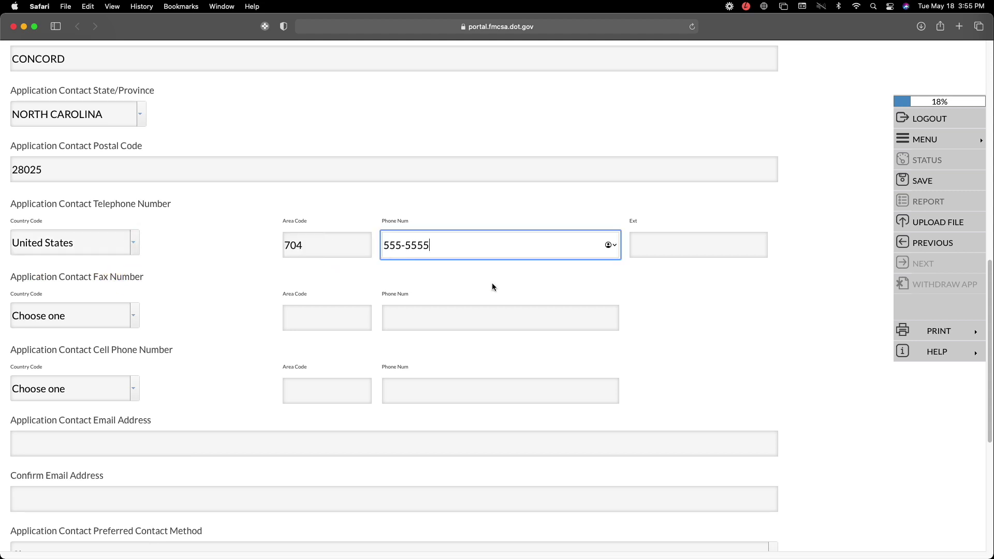
- Enter the contact's fax and cell numbers, both with United States country codes
{"action": "left_click", "coordinate": [133, 321]}
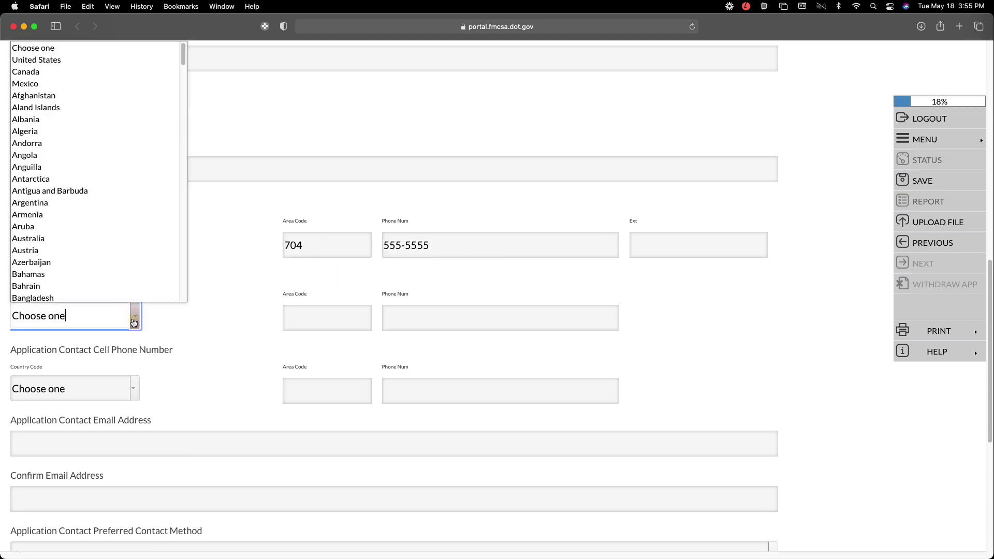
{"action": "left_click", "coordinate": [37, 60]}
{"action": "key", "text": "Tab"}
{"action": "type", "text": "704"}
{"action": "key", "text": "Tab"}
{"action": "type", "text": "555-5555"}
{"action": "left_click", "coordinate": [134, 389]}
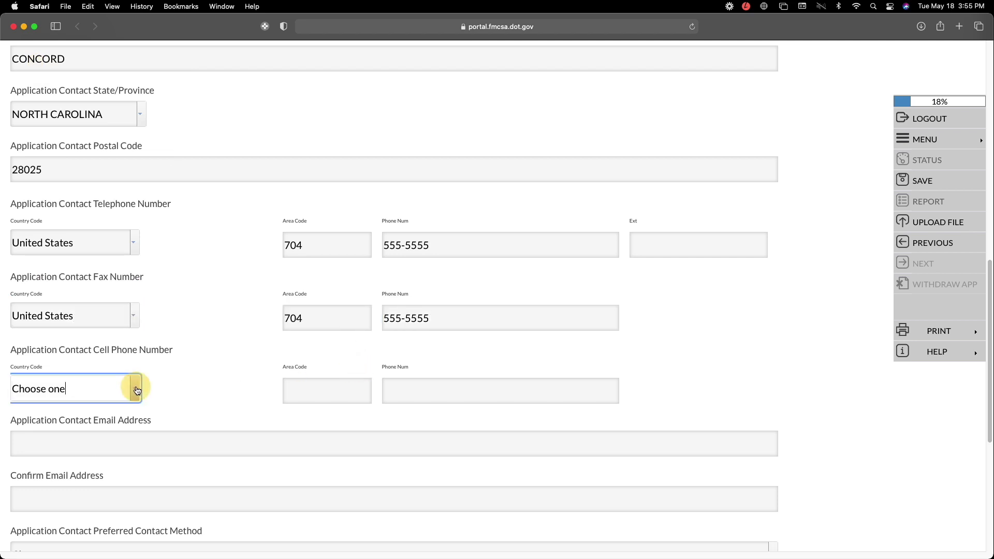
{"action": "left_click", "coordinate": [78, 62]}
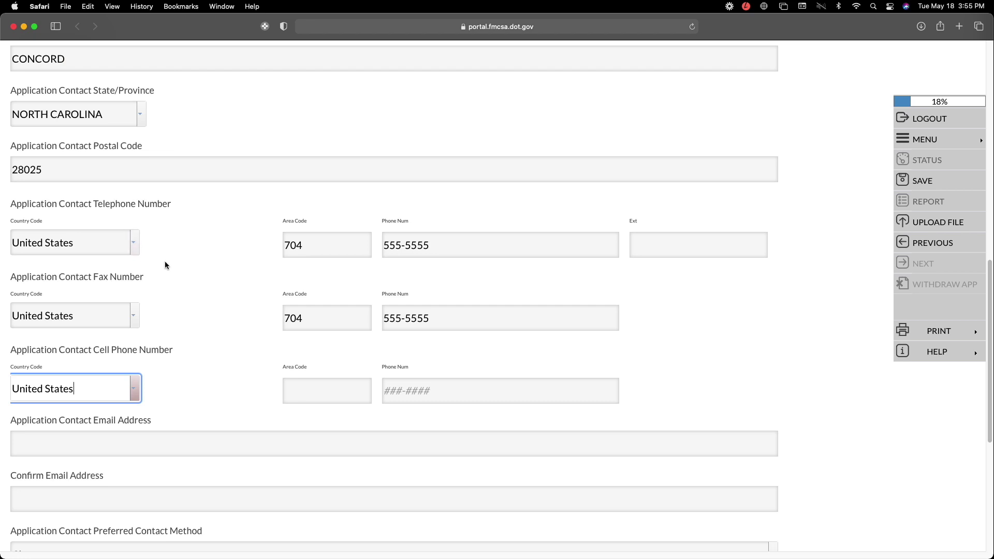
{"action": "left_click", "coordinate": [347, 393]}
{"action": "type", "text": "704"}
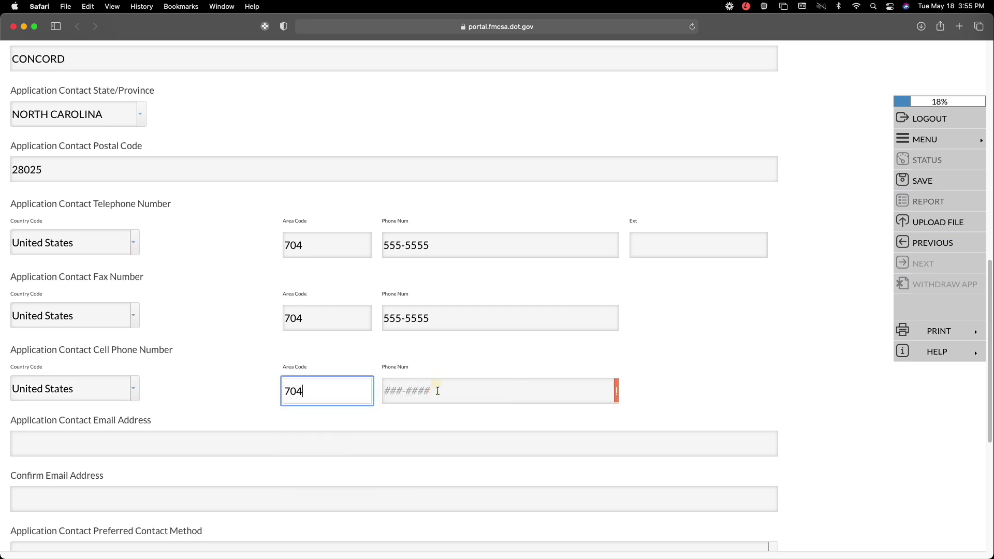
{"action": "left_click", "coordinate": [438, 391]}
{"action": "type", "text": "555-5555"}
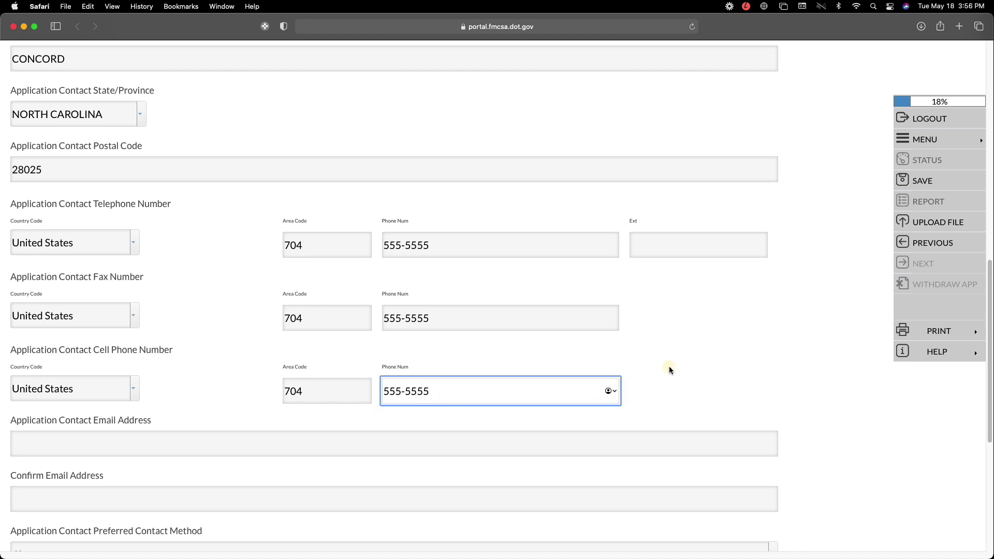
- Enter the contact's e-mail address and confirm it, fixing a typo
{"action": "left_click", "coordinate": [164, 445]}
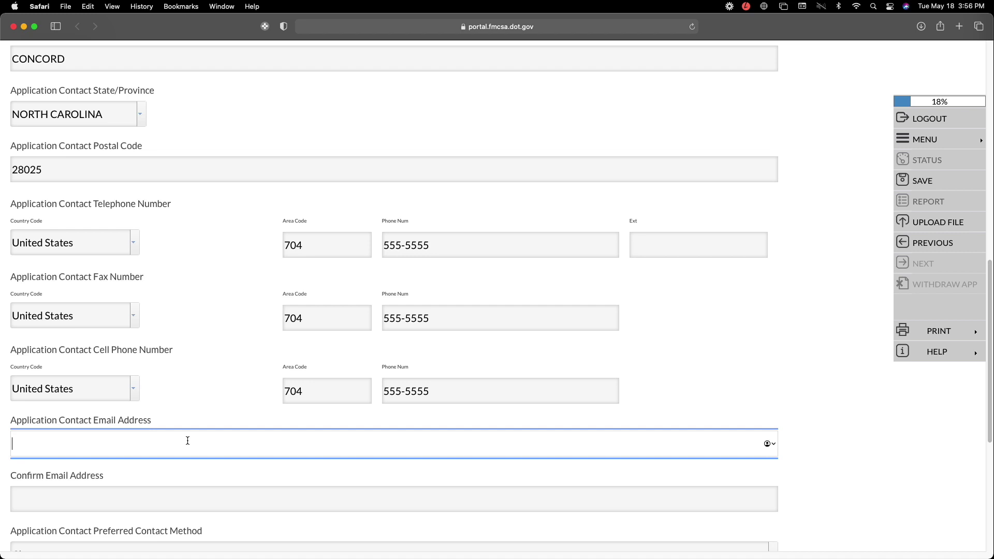
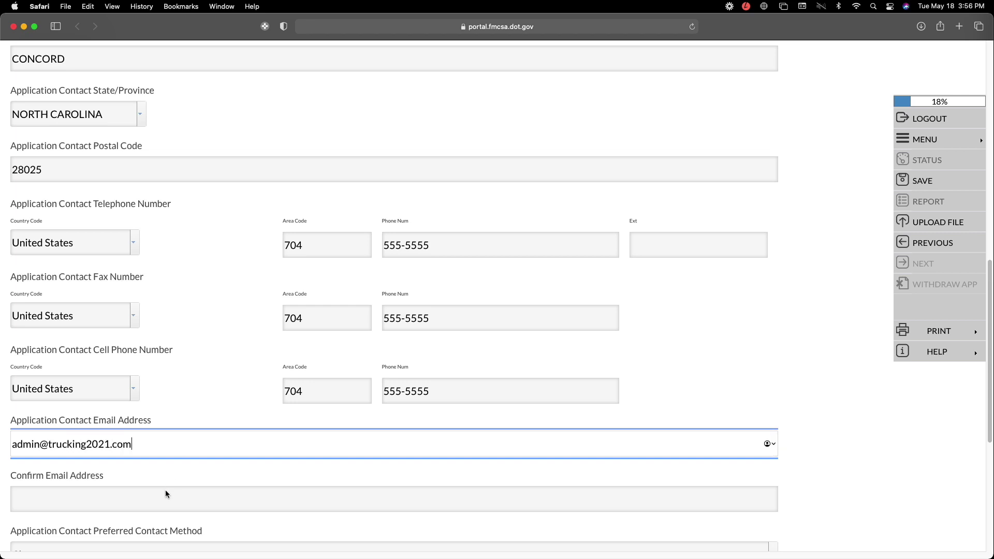
{"action": "left_click", "coordinate": [151, 494]}
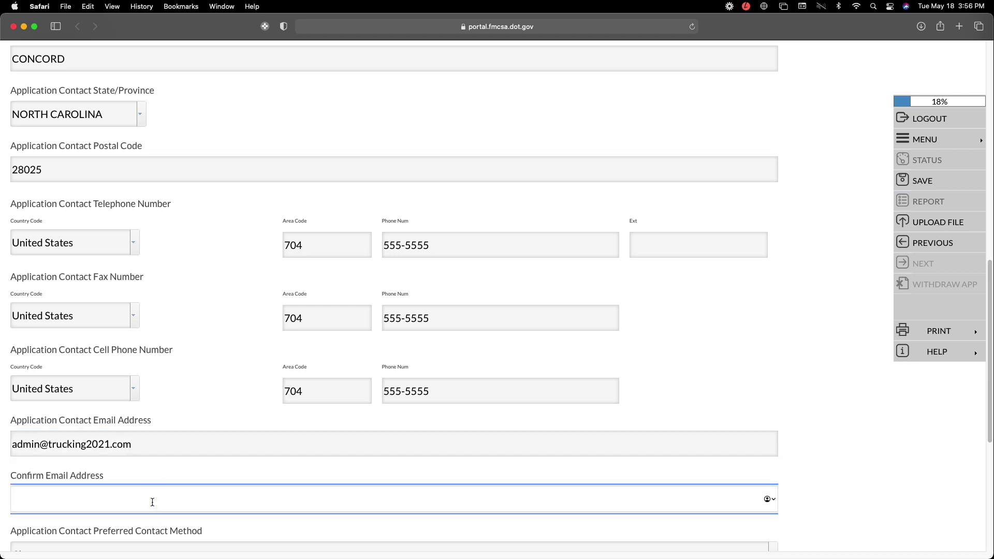
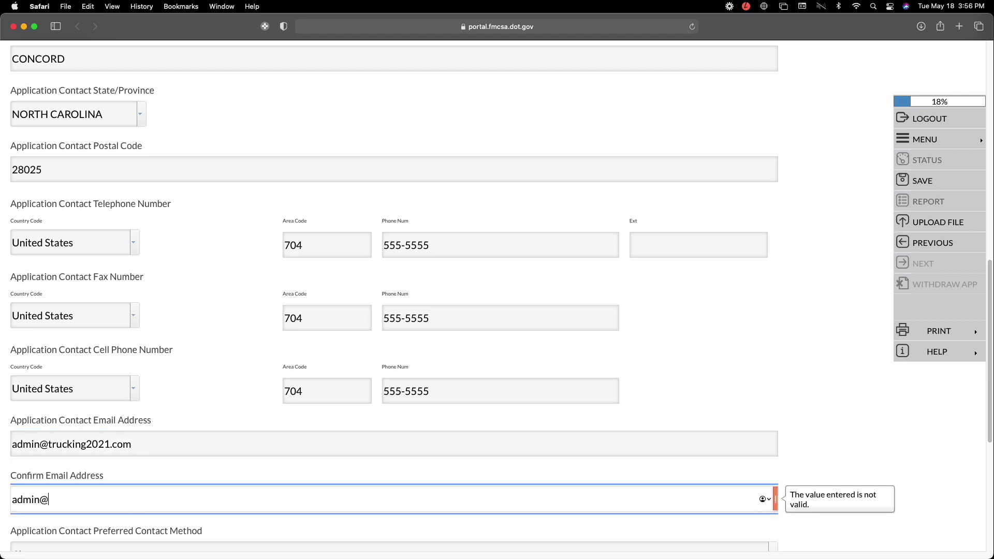
- Make Email the preferred contact method
{"action": "scroll", "coordinate": [163, 293], "scroll_direction": "down", "scroll_amount": 2}
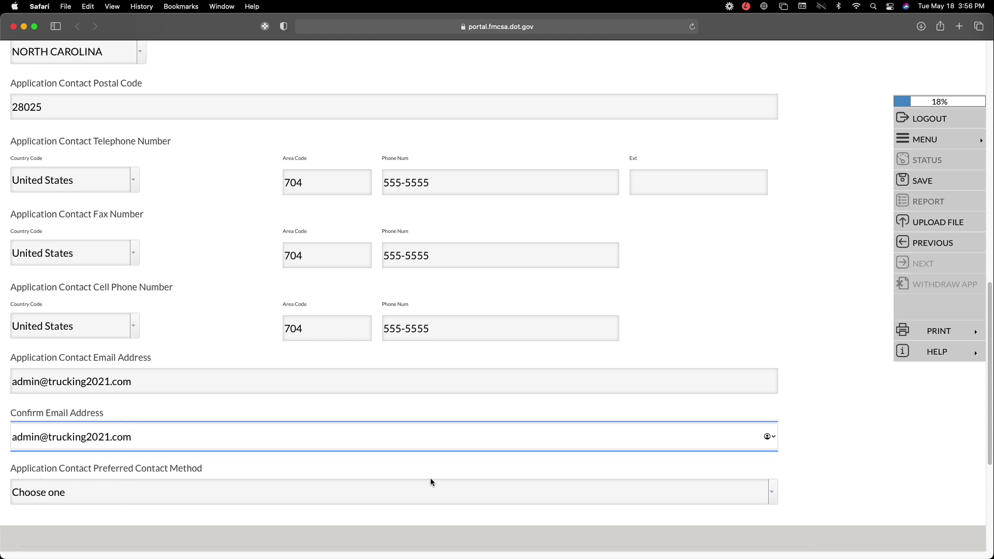
{"action": "left_click", "coordinate": [772, 492]}
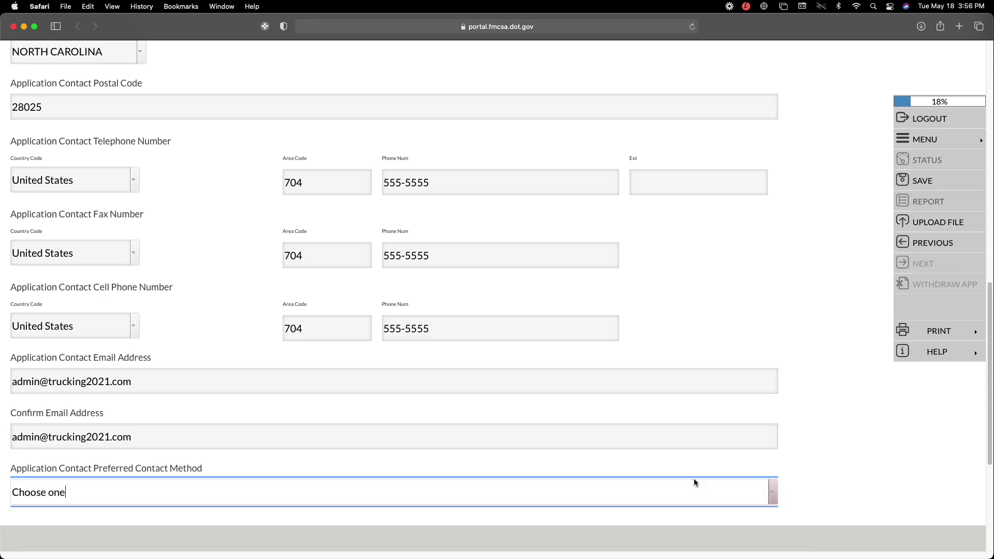
{"action": "left_click", "coordinate": [774, 495]}
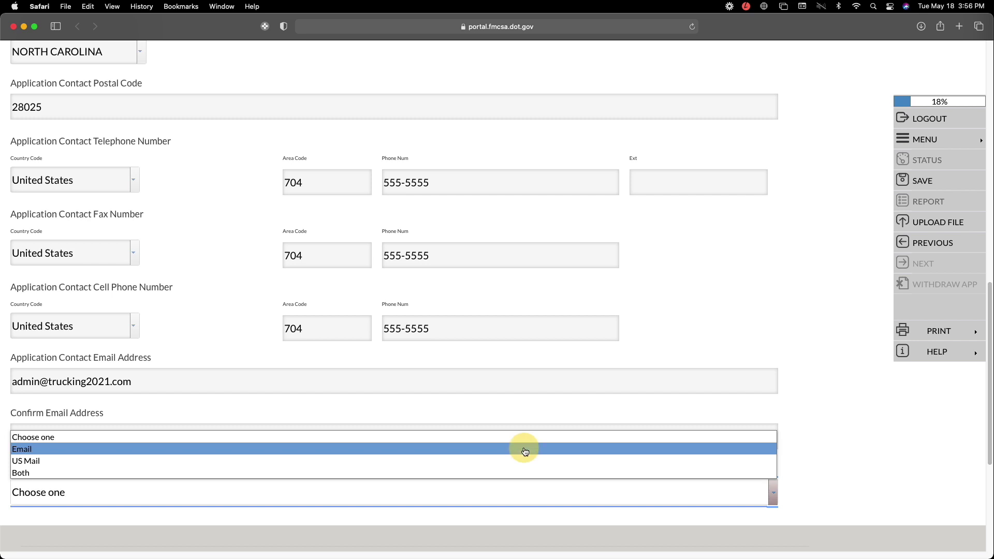
{"action": "left_click", "coordinate": [524, 451]}
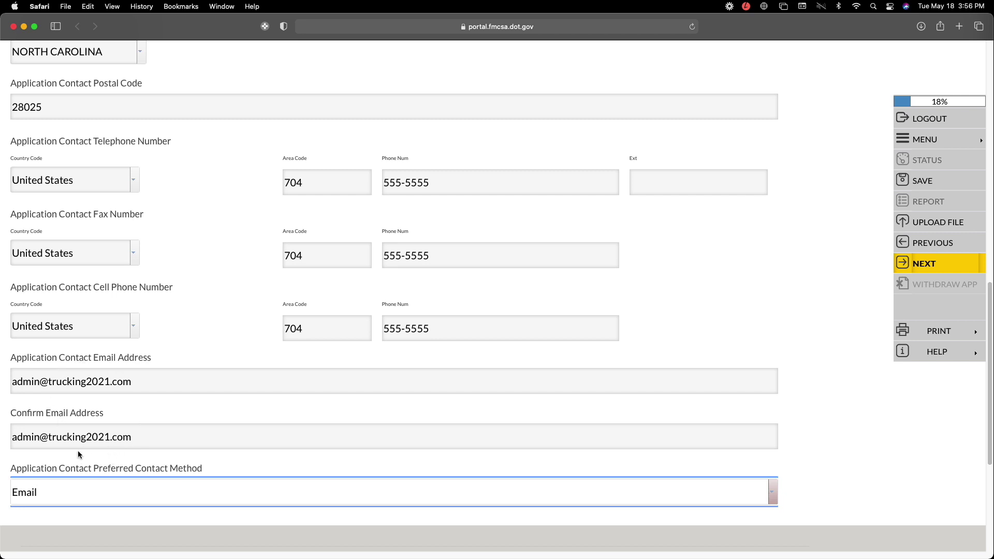
{"action": "scroll", "coordinate": [815, 421], "scroll_direction": "down", "scroll_amount": 3}
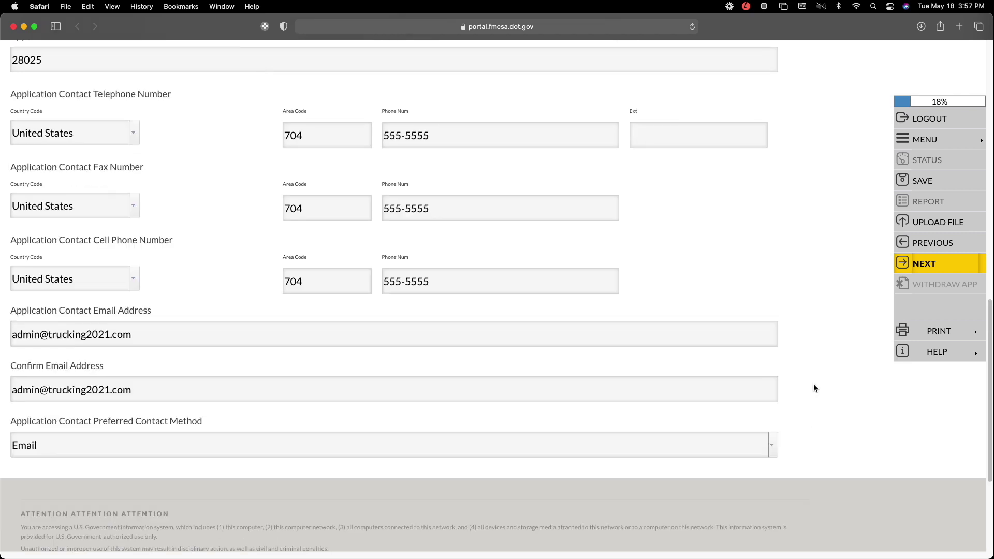
- Save the contact details and answer No to having a Dun and Bradstreet number
{"action": "left_click", "coordinate": [930, 264]}
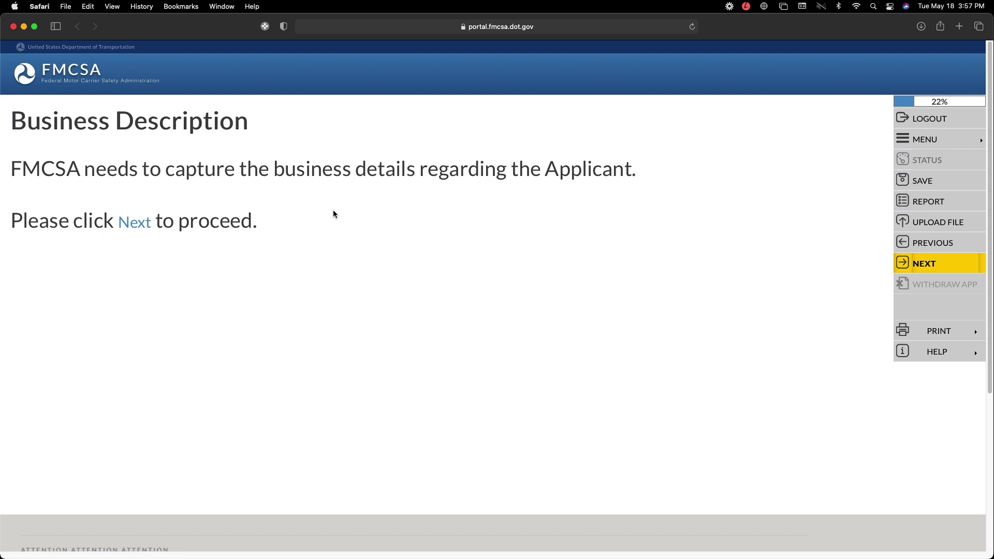
{"action": "left_click", "coordinate": [896, 271]}
{"action": "left_click", "coordinate": [141, 207]}
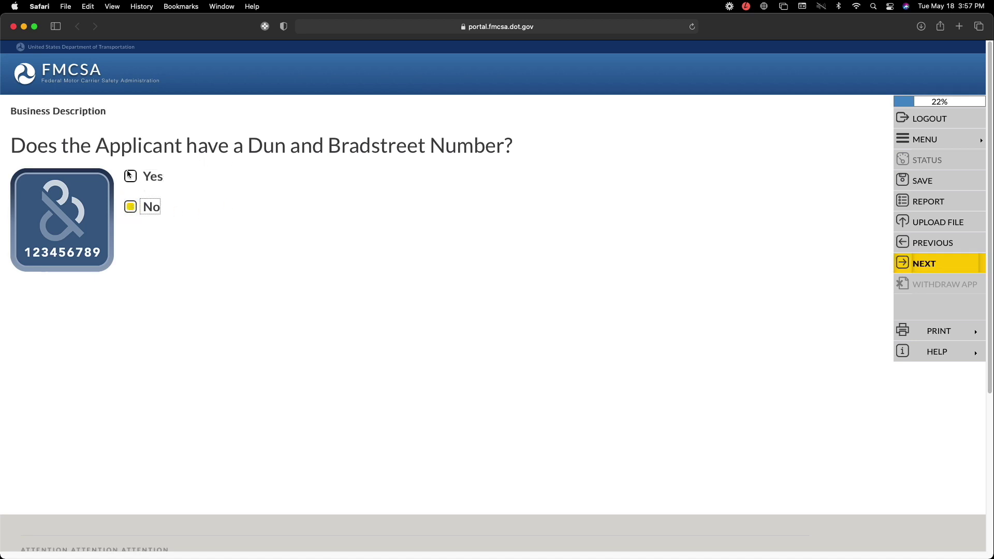
- Enter 'Trucking 2021 LLC' as the legal business name and save it
{"action": "left_click", "coordinate": [915, 266]}
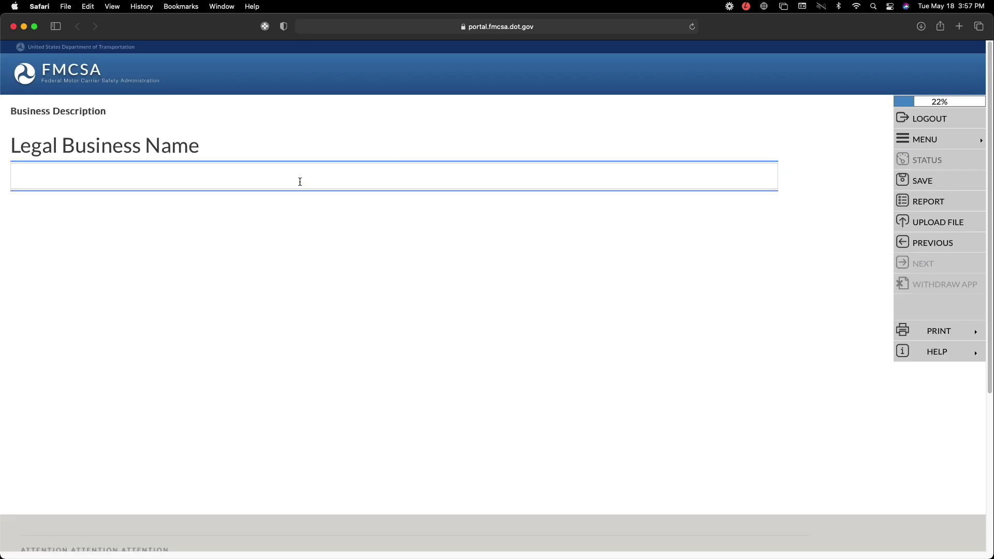
{"action": "type", "text": "Trucking "}
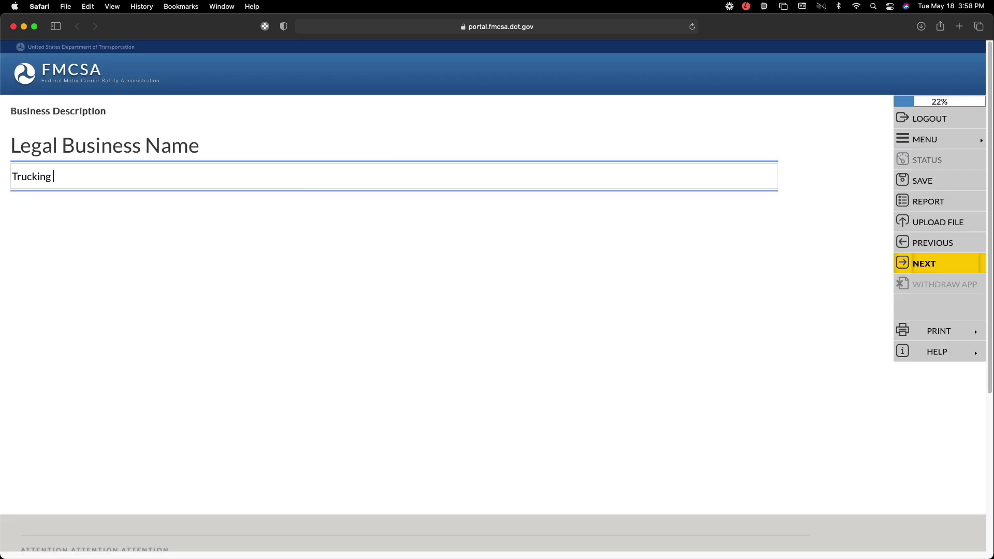
{"action": "type", "text": "20212"}
{"action": "key", "text": "BackSpace"}
{"action": "type", "text": "LLC"}
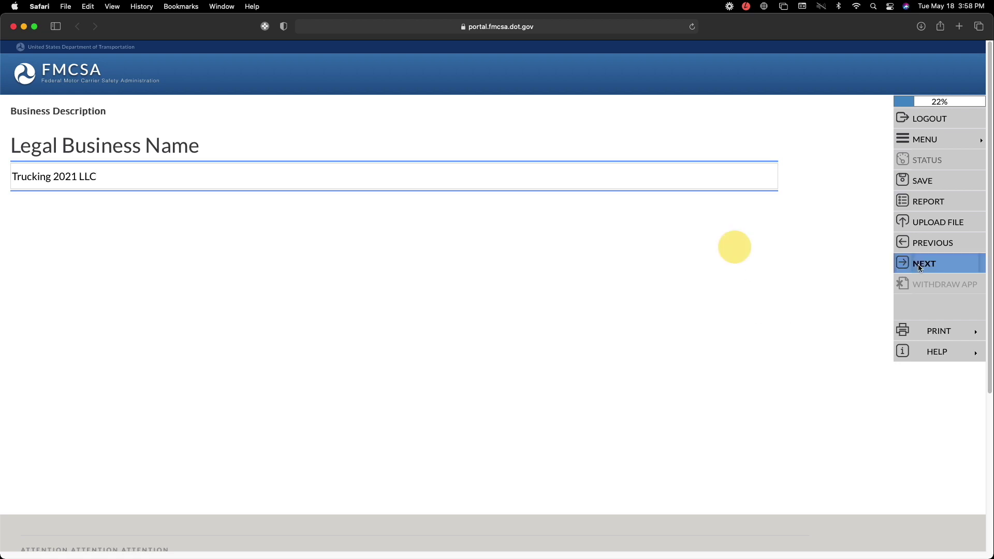
{"action": "left_click", "coordinate": [925, 264]}
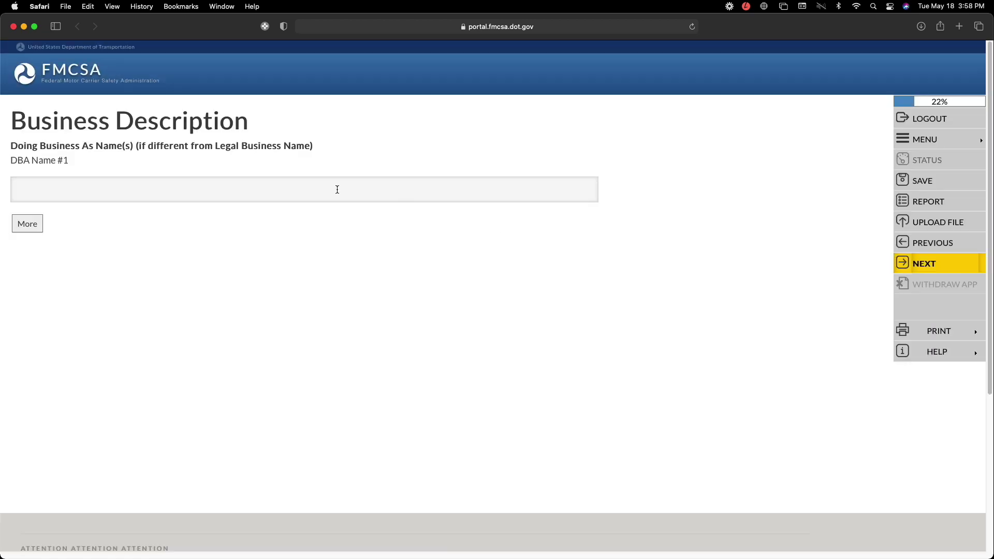
- Skip the DBA name, recheck 'Trucking 2021 LLC' on the previous page, then continue
{"action": "left_click", "coordinate": [118, 183]}
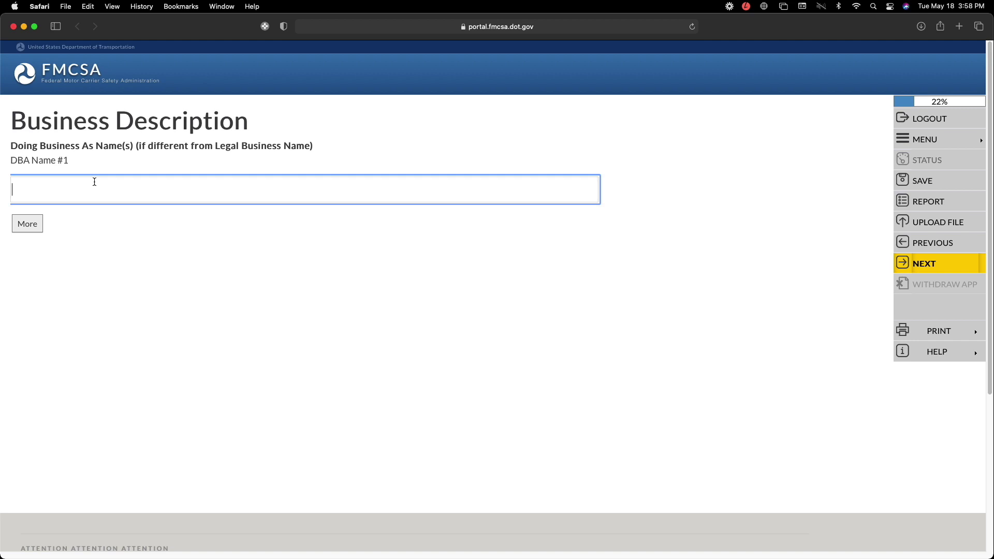
{"action": "left_click", "coordinate": [70, 187]}
{"action": "left_click", "coordinate": [942, 243]}
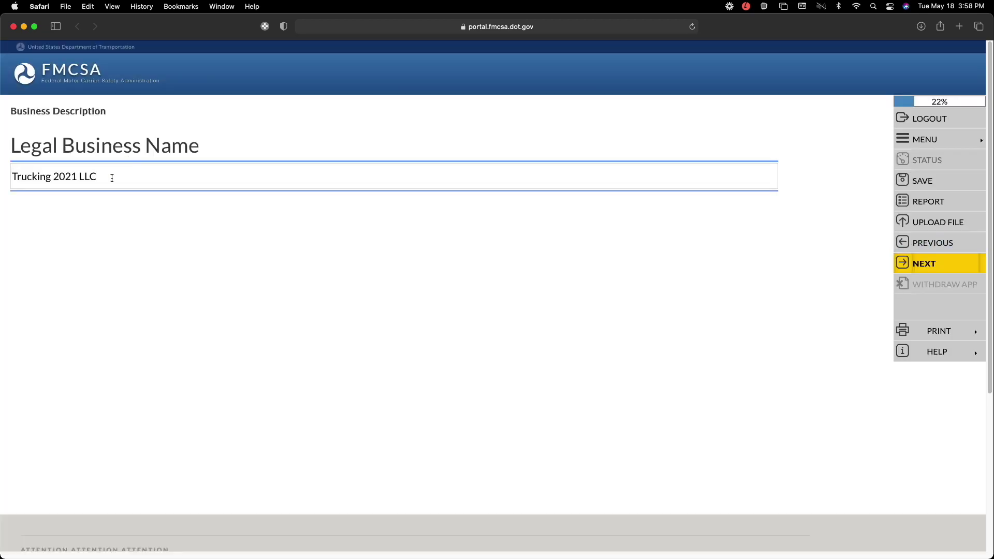
{"action": "left_click_drag", "start_coordinate": [100, 176], "coordinate": [11, 177]}
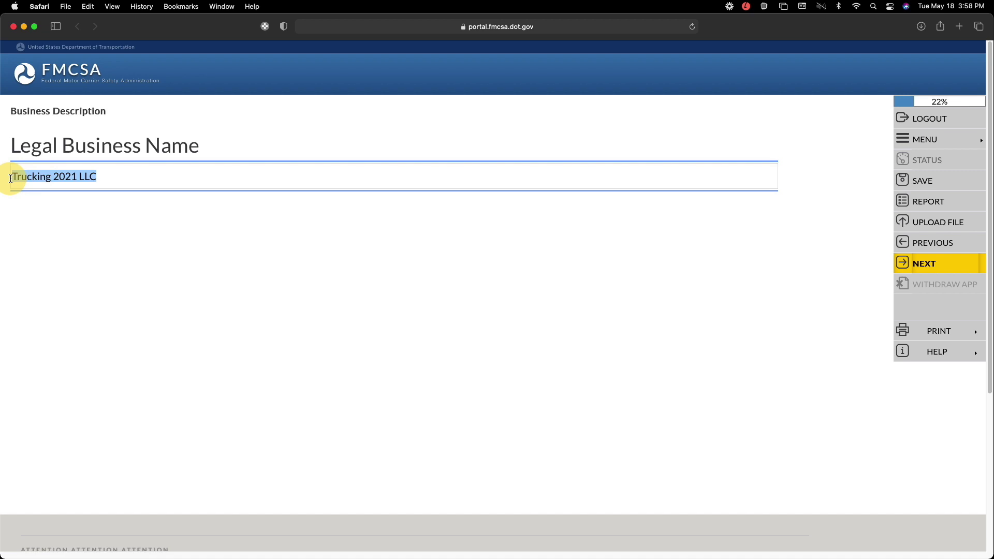
{"action": "left_click", "coordinate": [112, 210]}
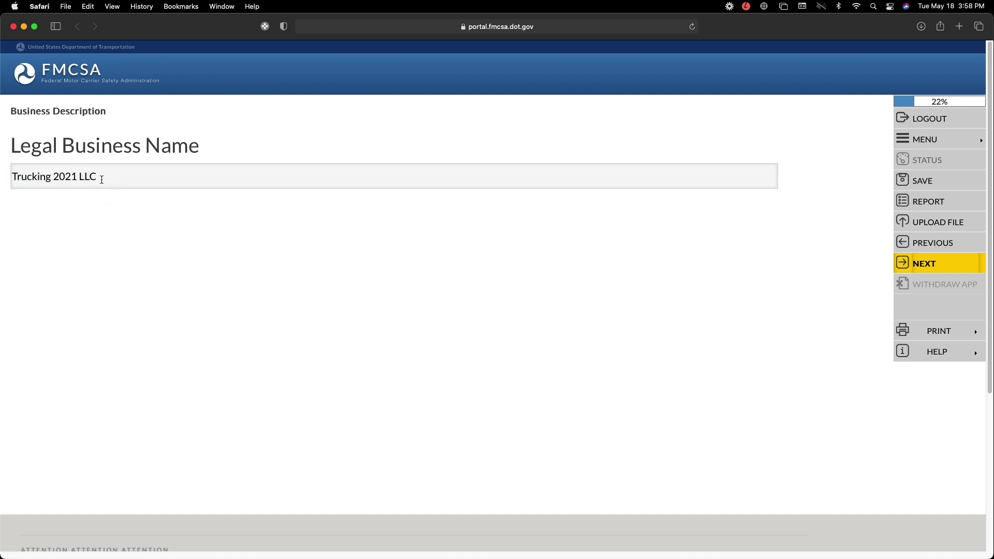
{"action": "left_click_drag", "start_coordinate": [102, 177], "coordinate": [13, 176]}
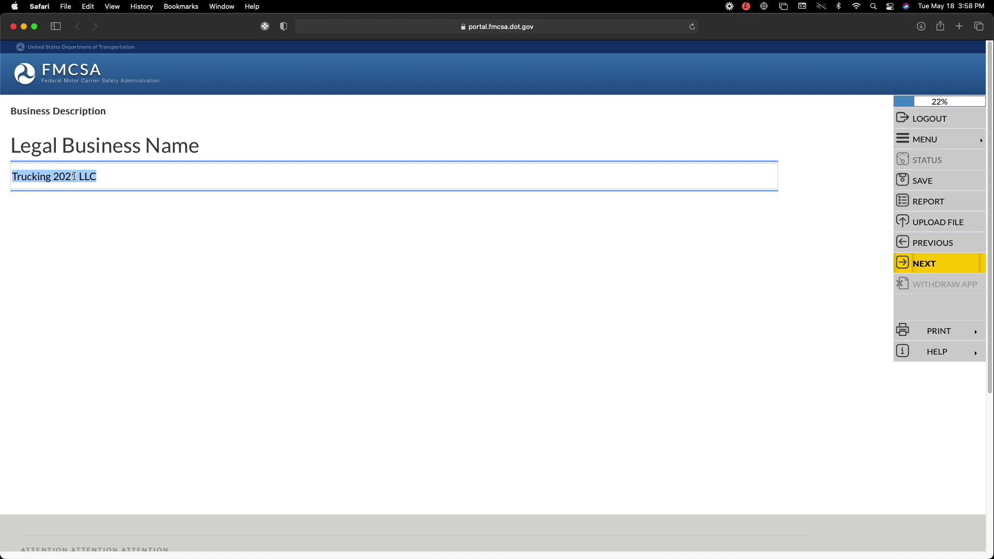
{"action": "key", "text": "Tab"}
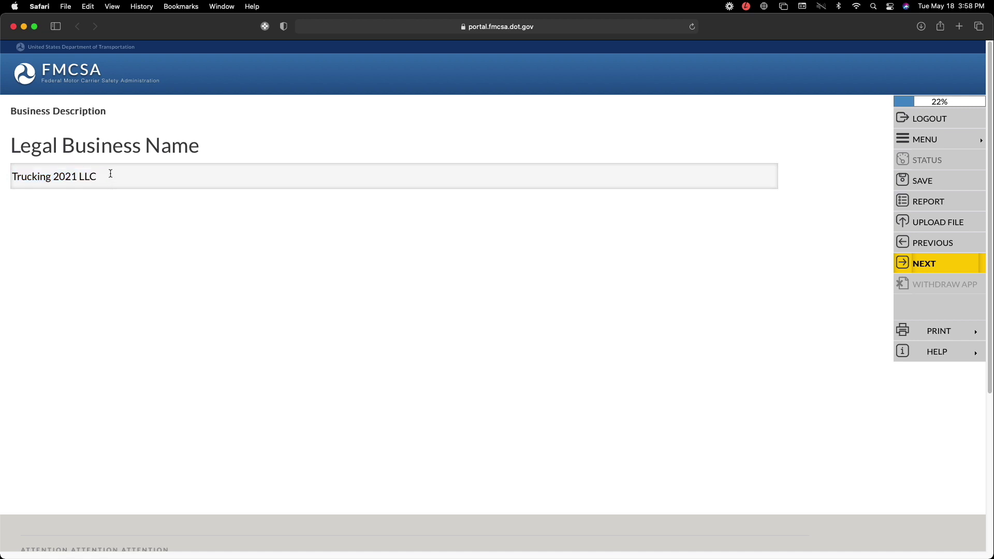
{"action": "key", "text": "Return"}
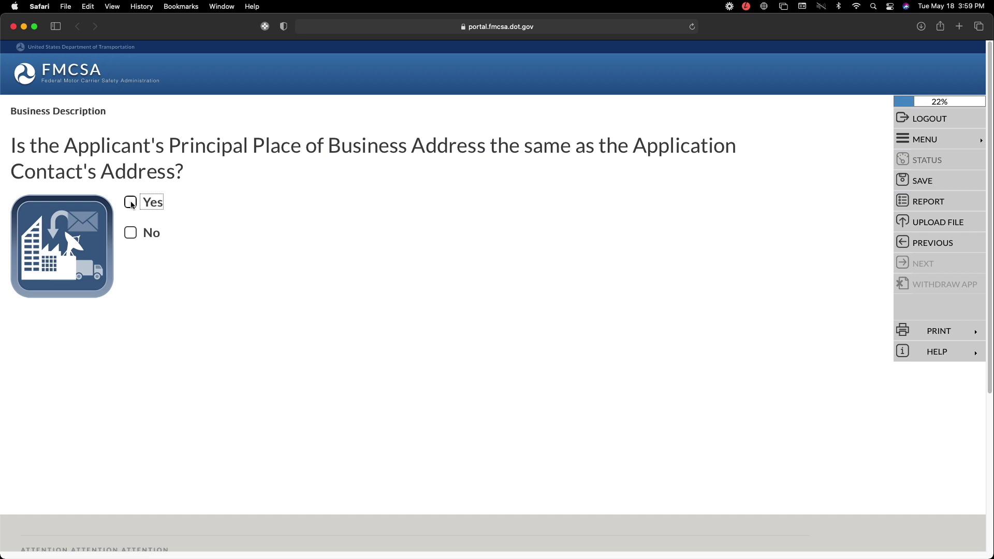
- Answer Yes to matching addresses, set mailing Same as Principal Place of Business, and accept USPS validation
{"action": "left_click", "coordinate": [132, 204]}
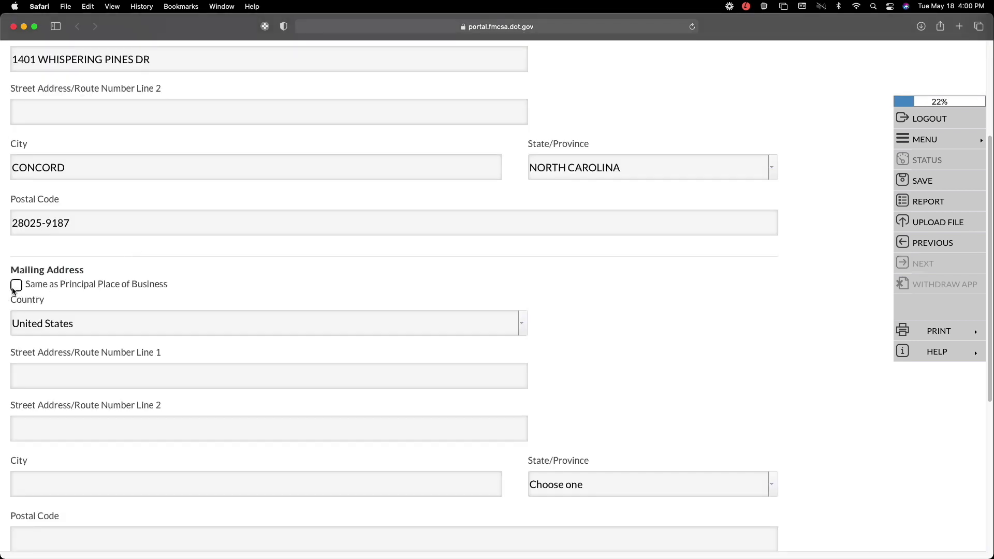
{"action": "left_click", "coordinate": [16, 285]}
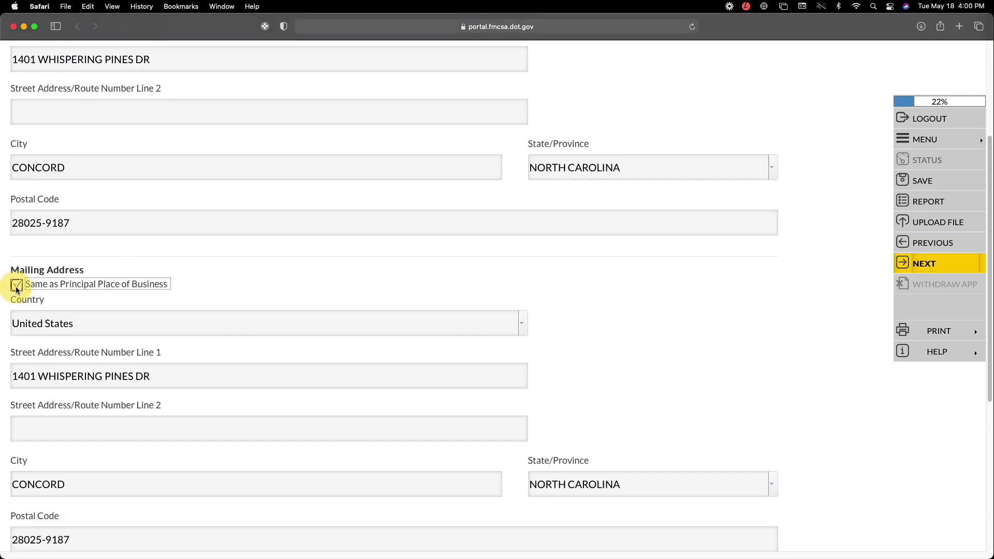
{"action": "scroll", "coordinate": [318, 317], "scroll_direction": "down", "scroll_amount": 1}
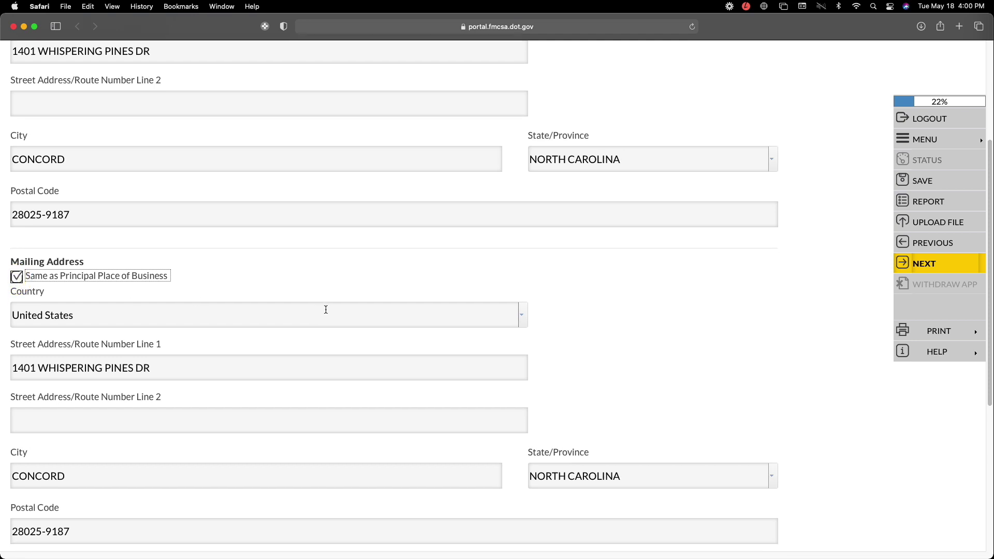
{"action": "scroll", "coordinate": [325, 314], "scroll_direction": "down", "scroll_amount": 5}
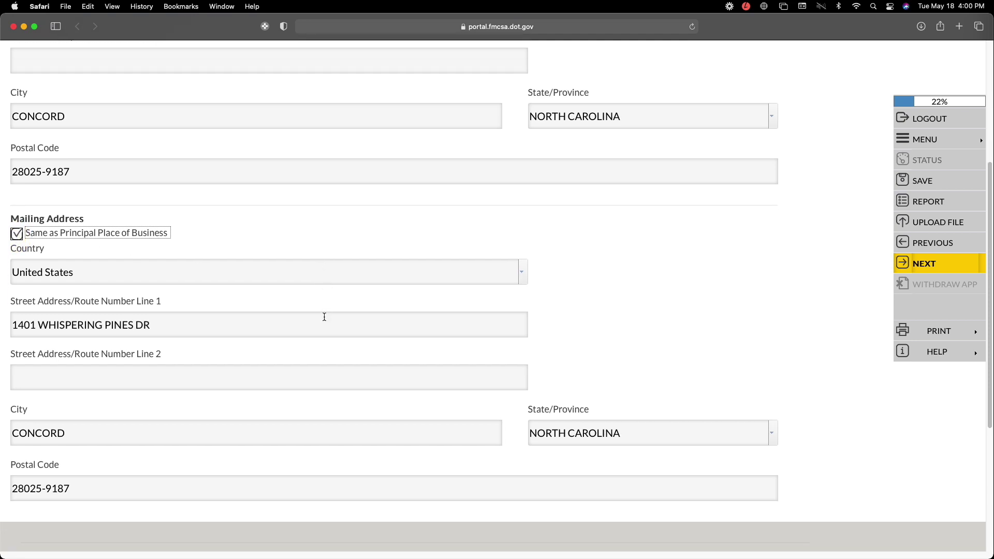
{"action": "scroll", "coordinate": [324, 317], "scroll_direction": "down", "scroll_amount": 10}
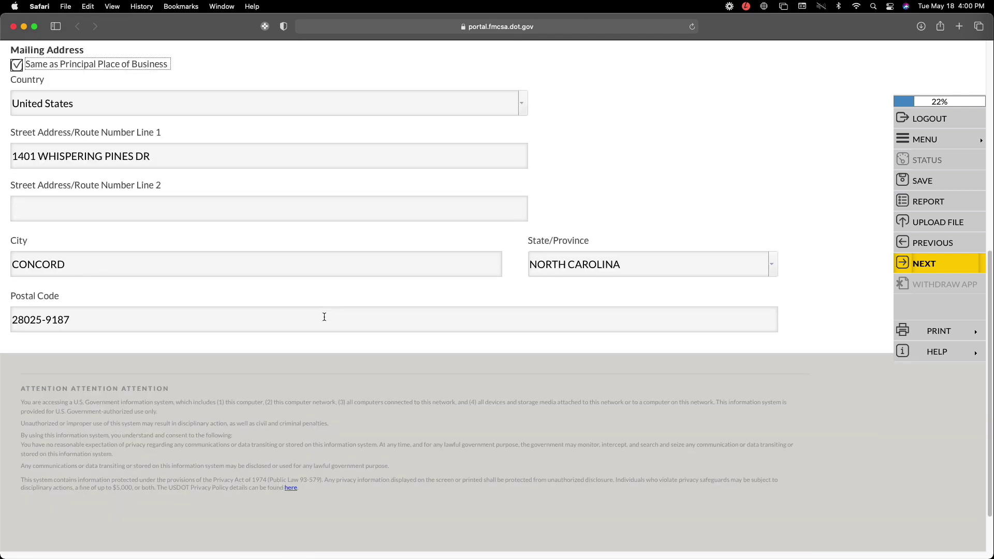
{"action": "scroll", "coordinate": [324, 317], "scroll_direction": "up", "scroll_amount": 20}
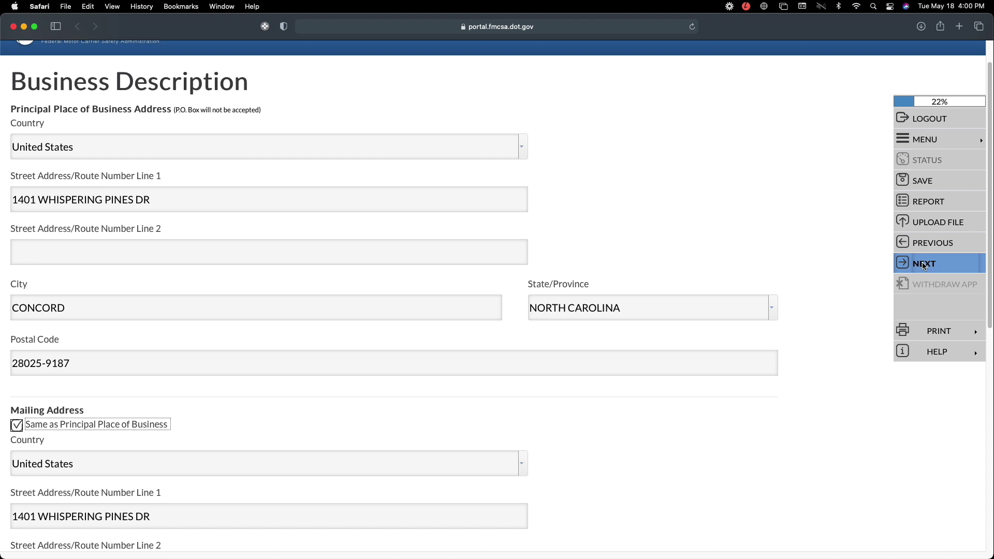
{"action": "left_click", "coordinate": [923, 264]}
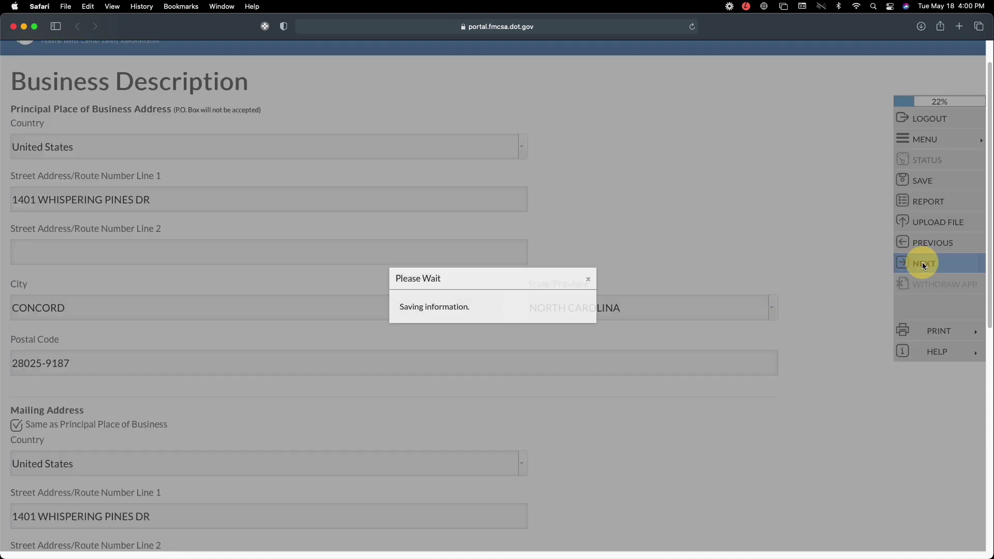
{"action": "left_click", "coordinate": [494, 316]}
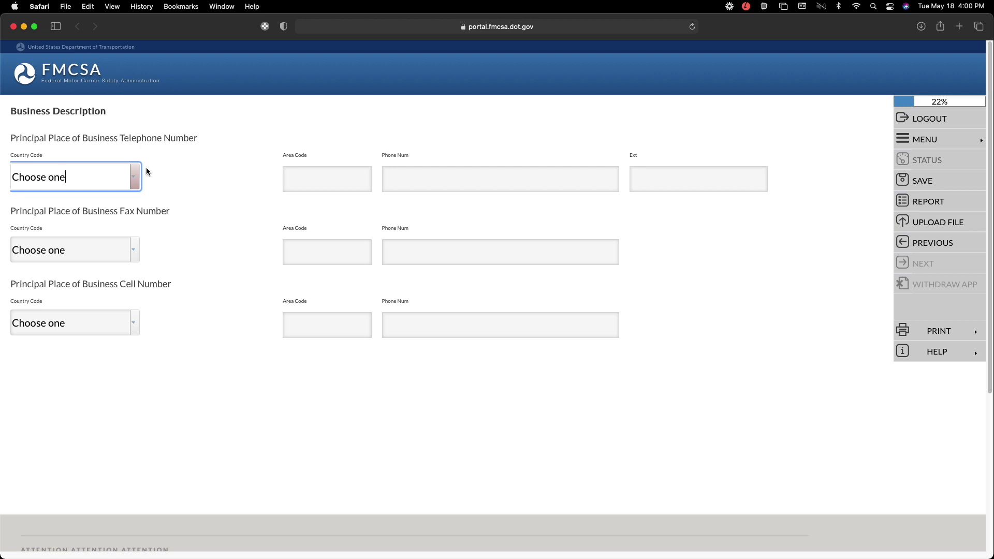
- Choose United States for telephone, fax and cell country codes, then begin the telephone number with area code 704
{"action": "left_click", "coordinate": [138, 179]}
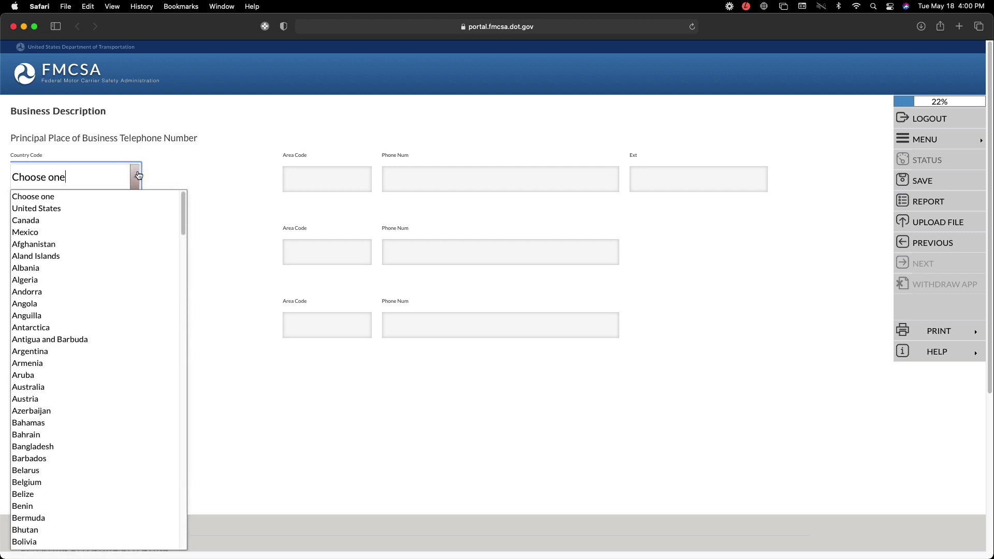
{"action": "left_click", "coordinate": [130, 209]}
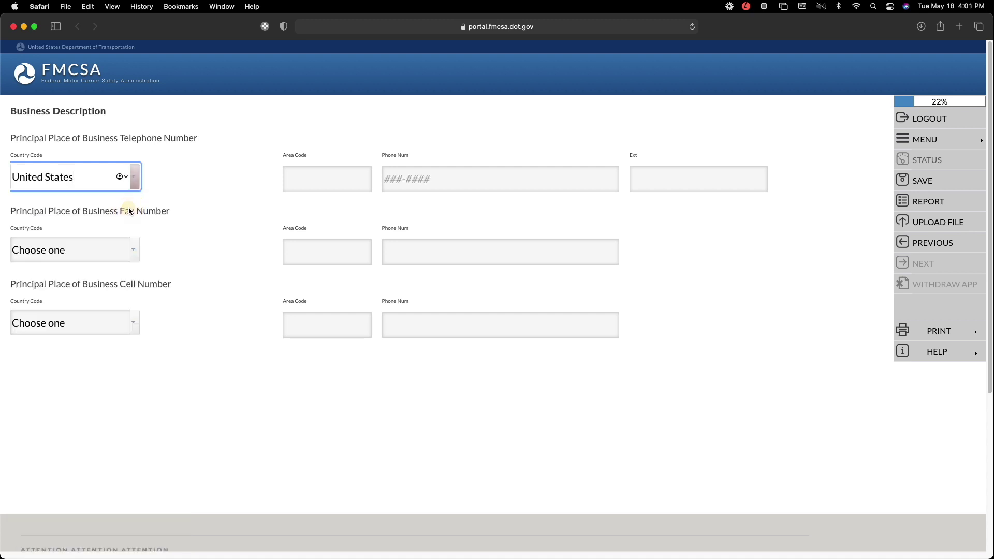
{"action": "left_click", "coordinate": [135, 252]}
{"action": "left_click", "coordinate": [125, 284]}
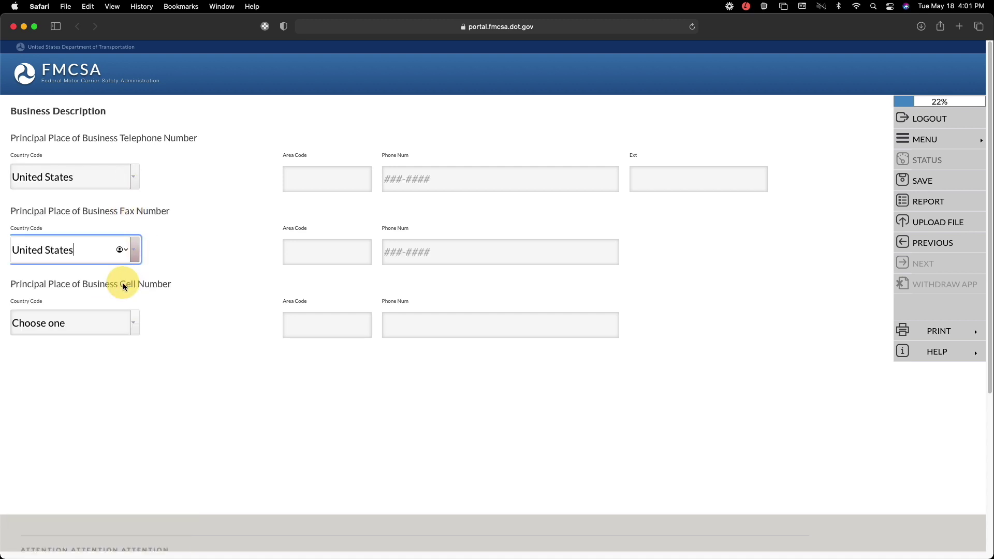
{"action": "left_click", "coordinate": [138, 323]}
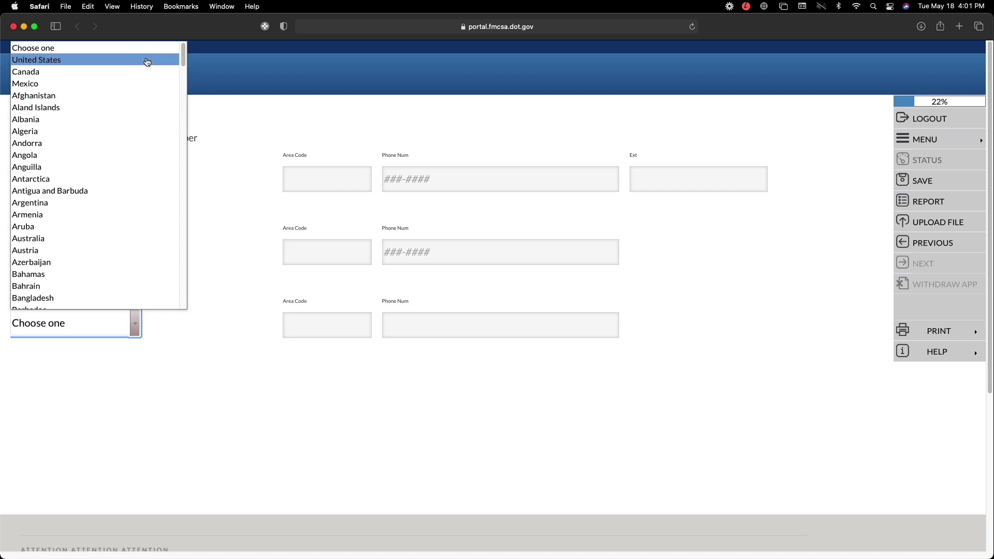
{"action": "left_click", "coordinate": [140, 68]}
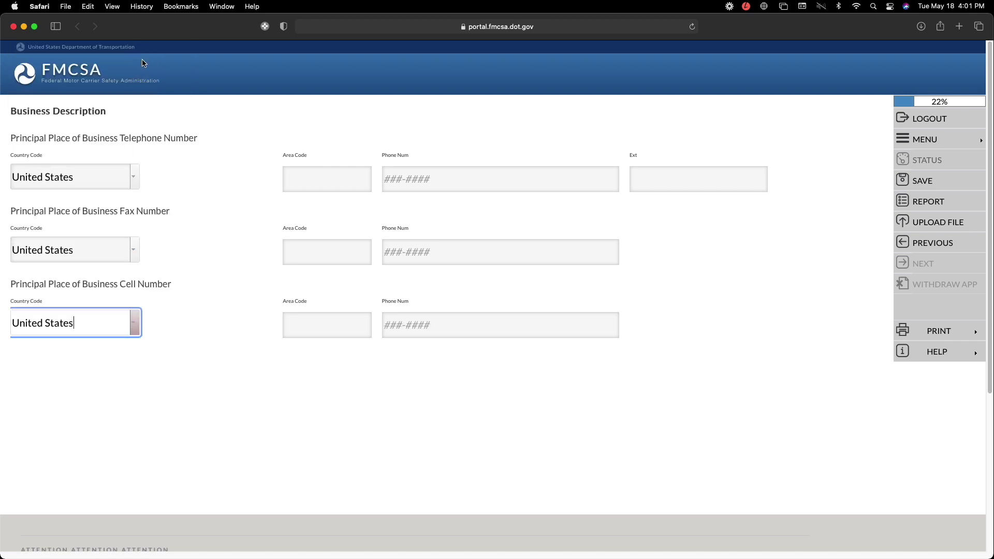
{"action": "left_click", "coordinate": [346, 178]}
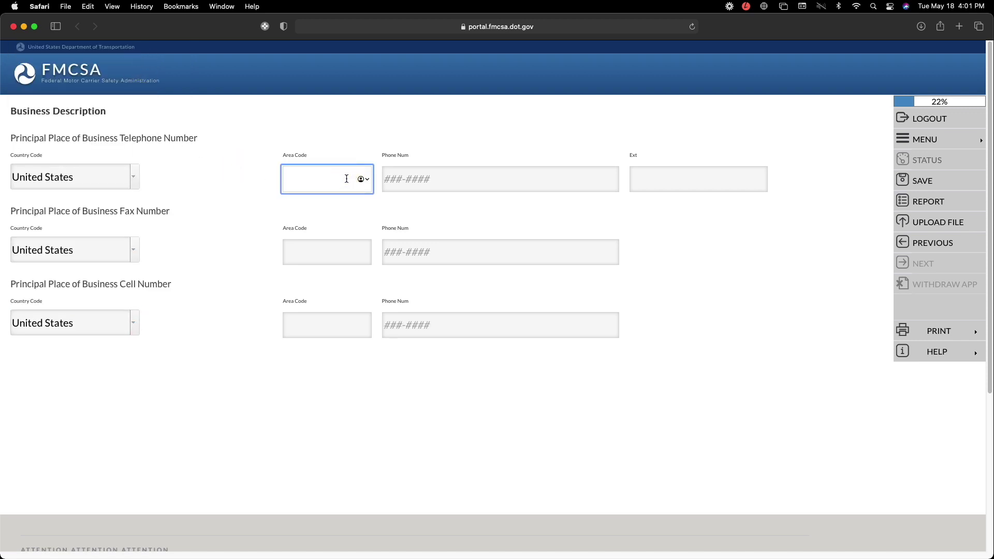
{"action": "type", "text": "704"}
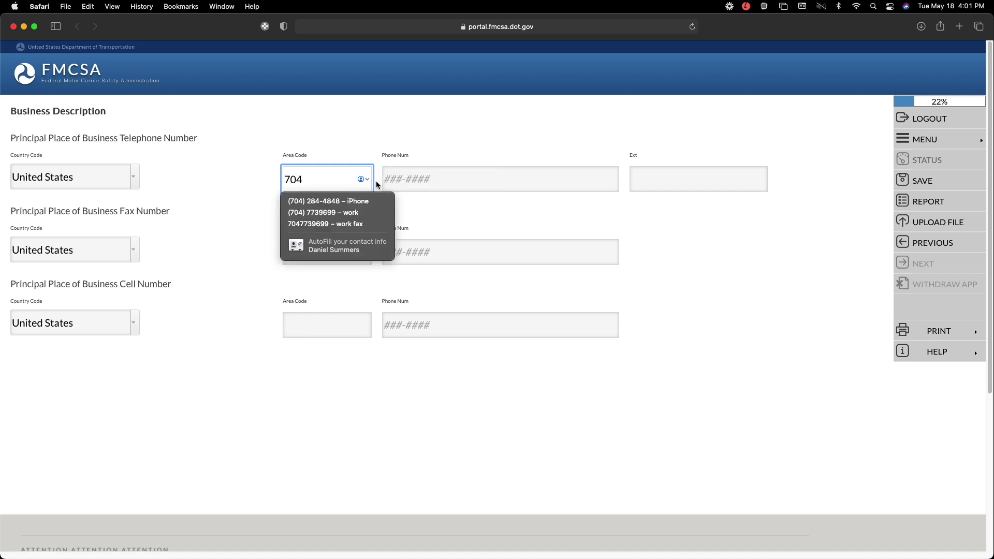
{"action": "left_click", "coordinate": [406, 179]}
{"action": "type", "text": "555-5555"}
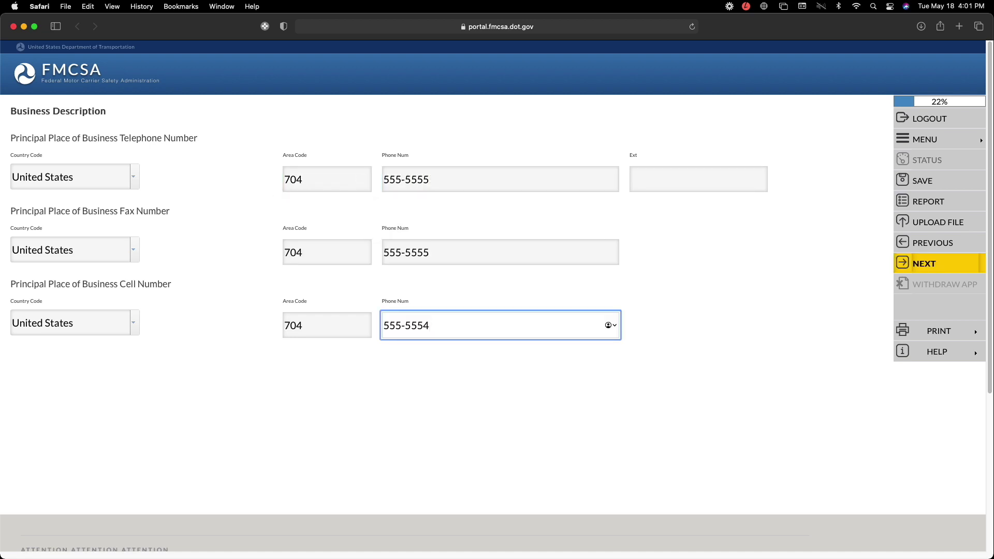
- Correct the cell number's last digit to 5 and save the phone numbers
{"action": "key", "text": "BackSpace"}
{"action": "type", "text": "555-5555"}
{"action": "left_click", "coordinate": [932, 265]}
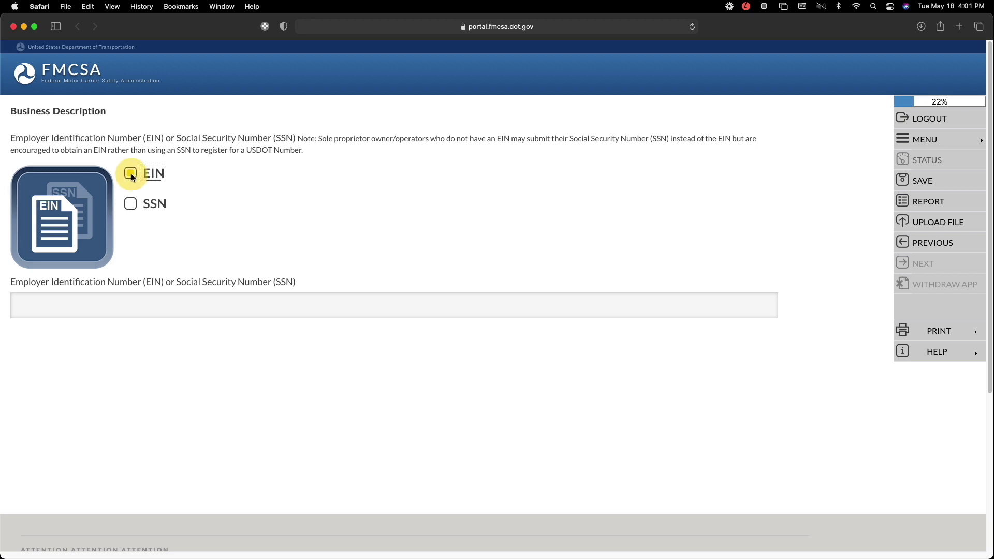
- Choose EIN as the identification type, paste the EIN and save it
{"action": "left_click", "coordinate": [162, 306]}
{"action": "key", "text": "super+v"}
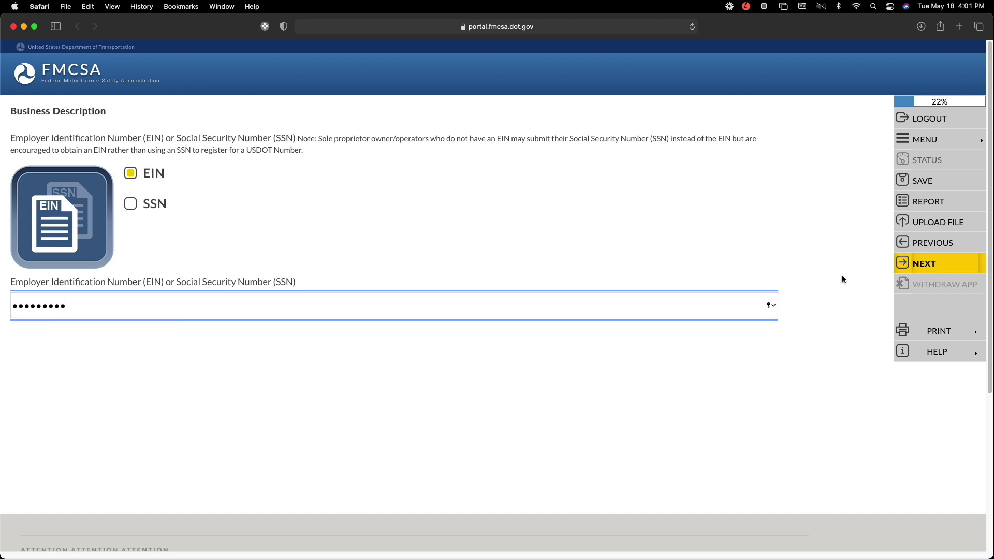
{"action": "left_click", "coordinate": [925, 264]}
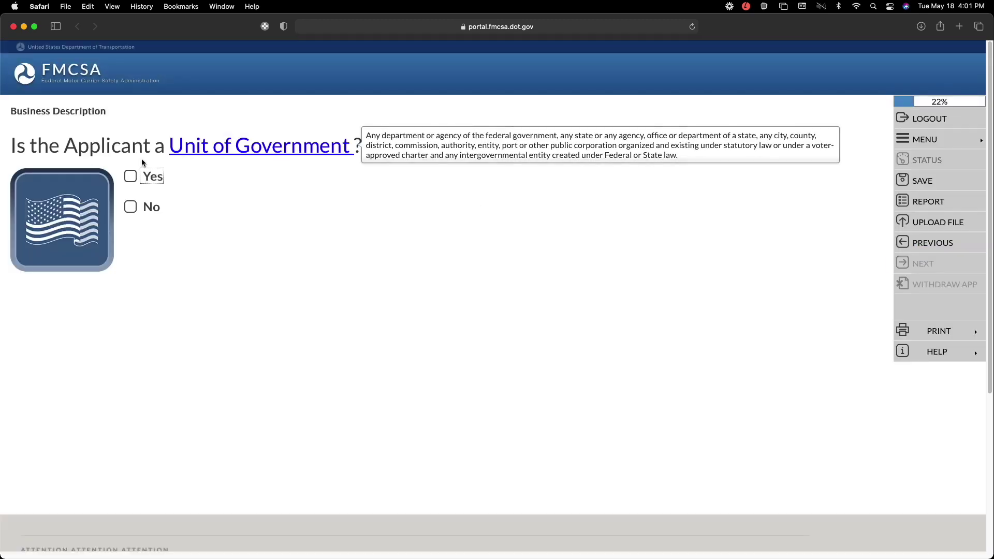
- Answer No to Unit of Government and record the business as an LLC formed in North Carolina
{"action": "left_click", "coordinate": [132, 207]}
{"action": "left_click", "coordinate": [17, 186]}
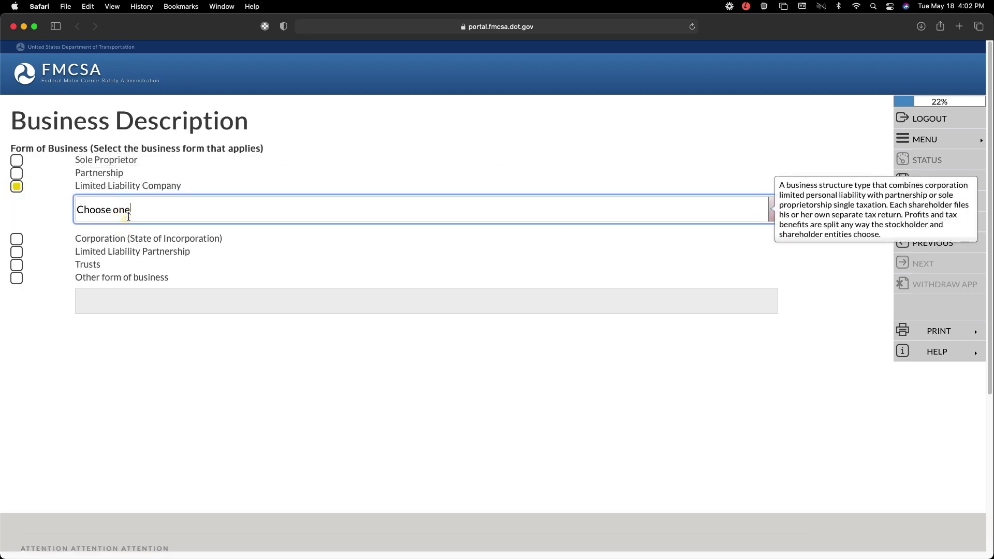
{"action": "left_click", "coordinate": [691, 174]}
{"action": "left_click", "coordinate": [773, 211]}
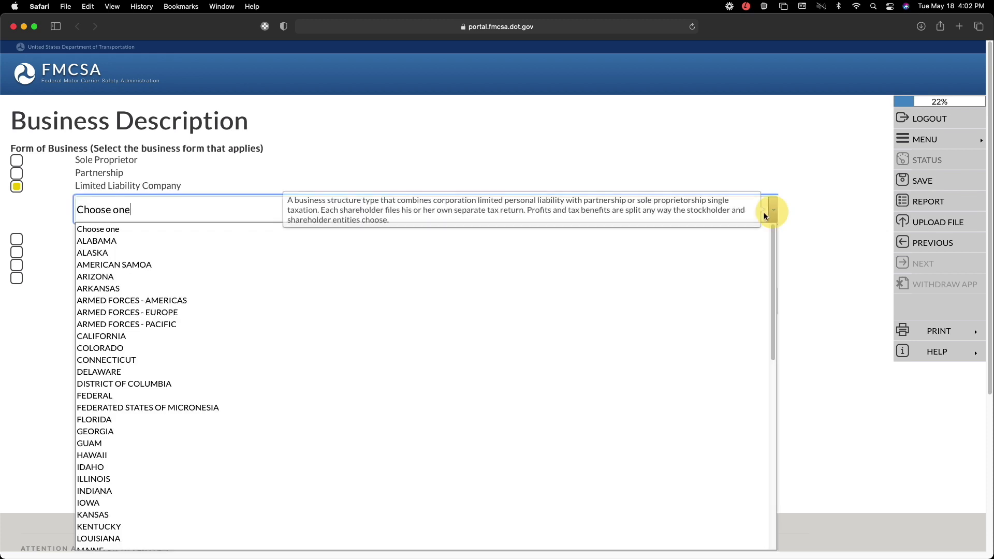
{"action": "scroll", "coordinate": [464, 254], "scroll_direction": "down", "scroll_amount": 5}
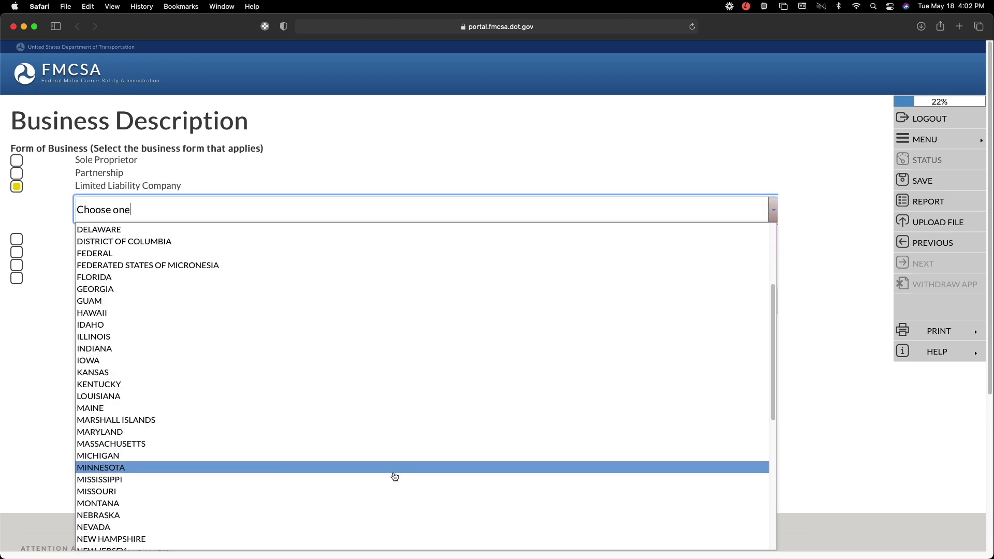
{"action": "scroll", "coordinate": [395, 515], "scroll_direction": "down", "scroll_amount": 2}
{"action": "left_click", "coordinate": [395, 518]}
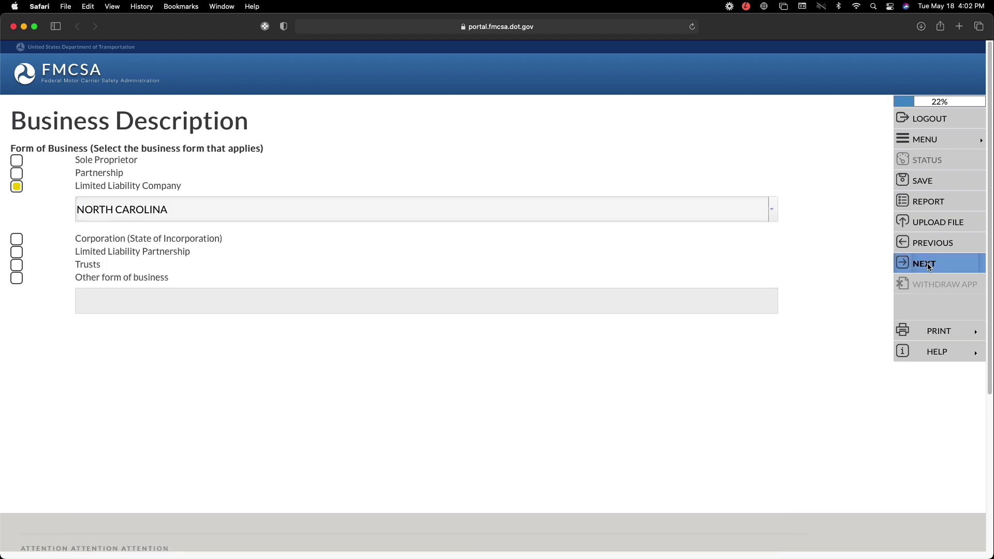
{"action": "left_click", "coordinate": [929, 264]}
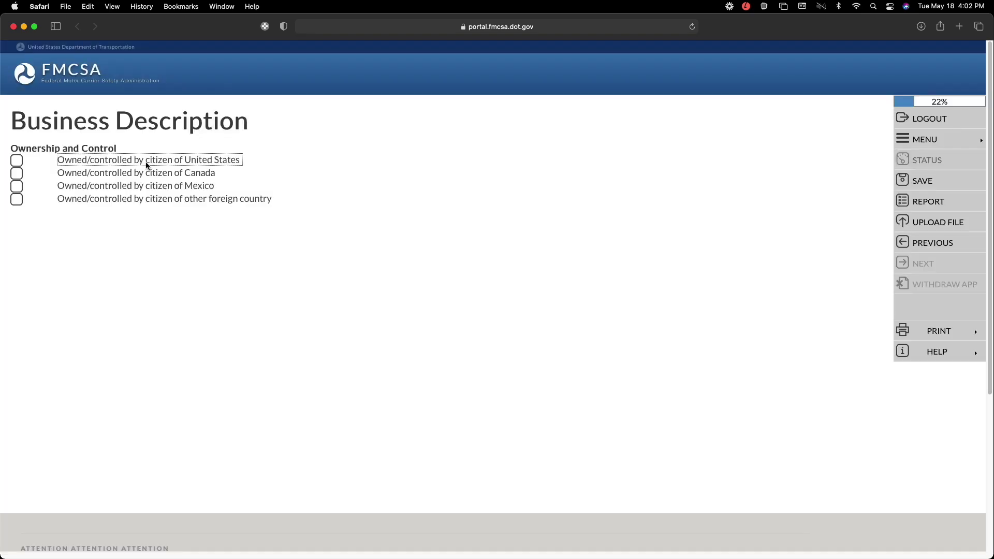
- Mark the business as owned and controlled by a United States citizen and save
{"action": "left_click", "coordinate": [17, 161]}
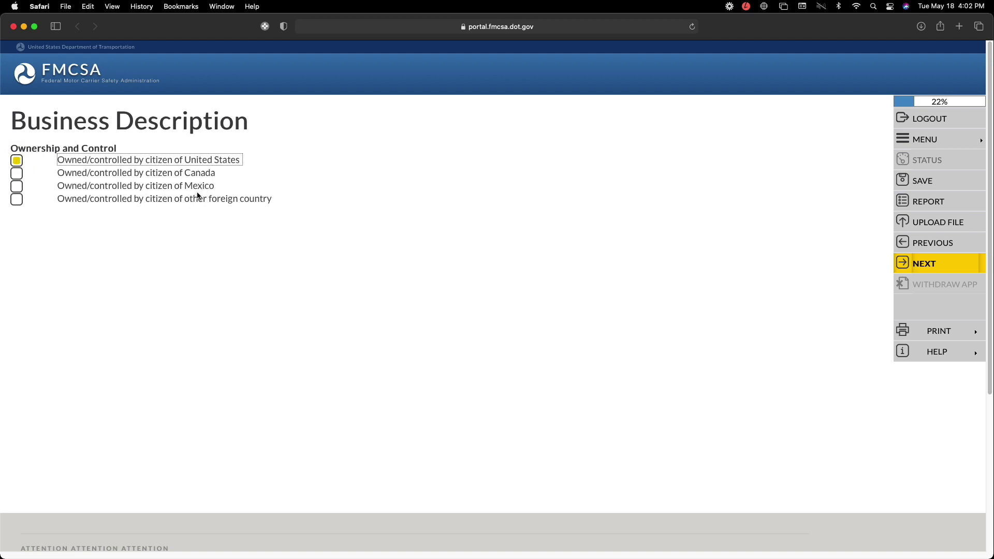
{"action": "left_click", "coordinate": [519, 226]}
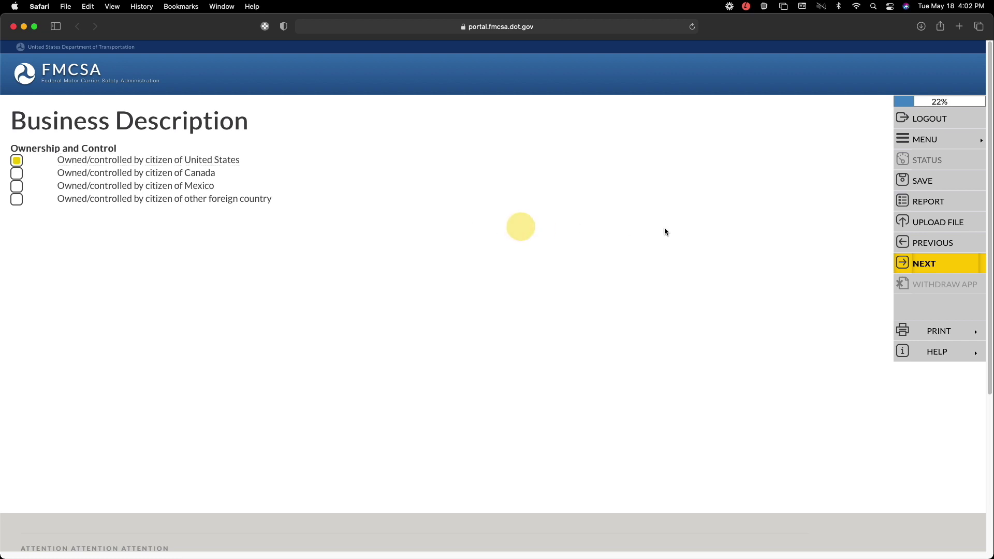
{"action": "left_click", "coordinate": [930, 265]}
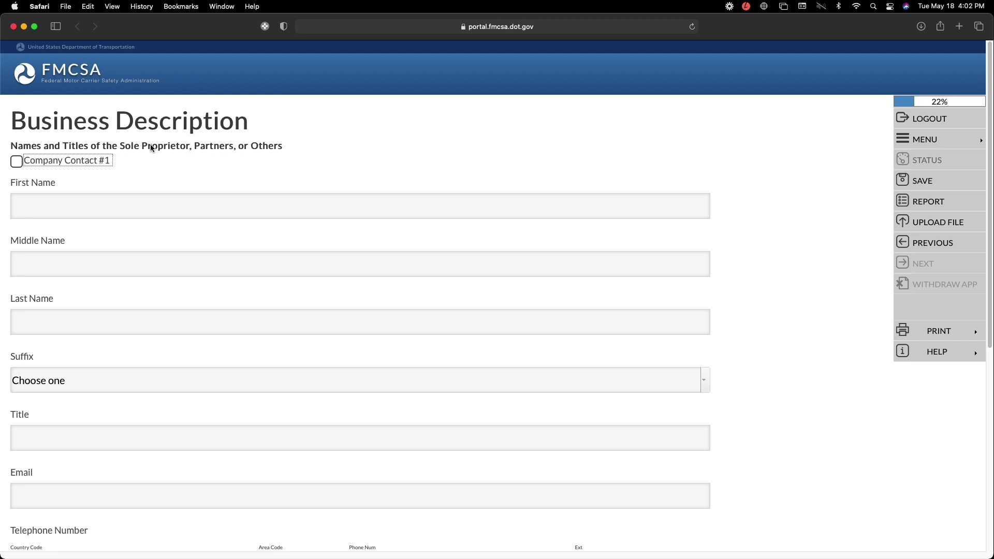
- Enter Company Contact #1's first and last name, title Owner, and e-mail address
{"action": "left_click", "coordinate": [14, 162]}
{"action": "left_click", "coordinate": [77, 207]}
{"action": "scroll", "coordinate": [76, 210], "scroll_direction": "down", "scroll_amount": 5}
{"action": "scroll", "coordinate": [75, 210], "scroll_direction": "up", "scroll_amount": 5}
{"action": "type", "text": "John"}
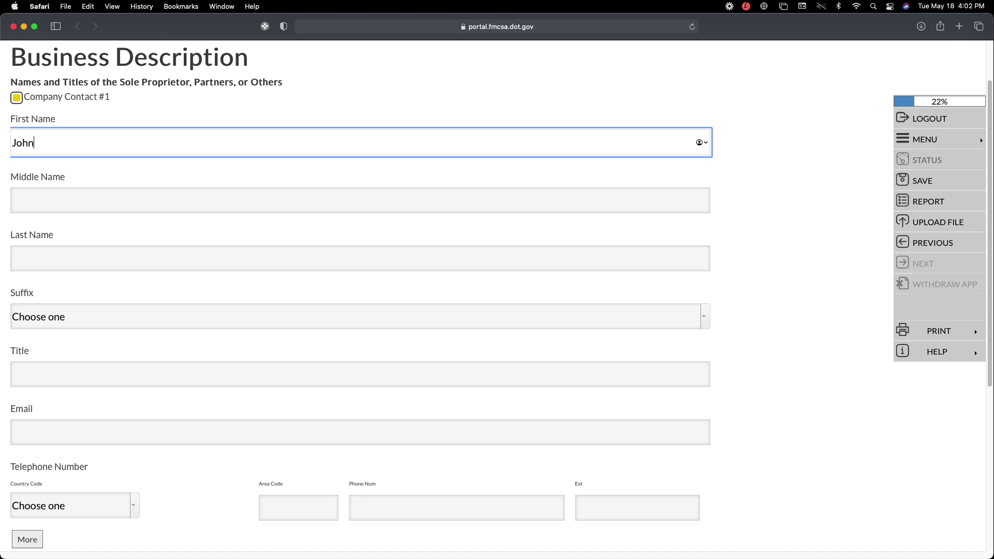
{"action": "key", "text": "Tab"}
{"action": "key", "text": "Tab"}
{"action": "type", "text": "Smith"}
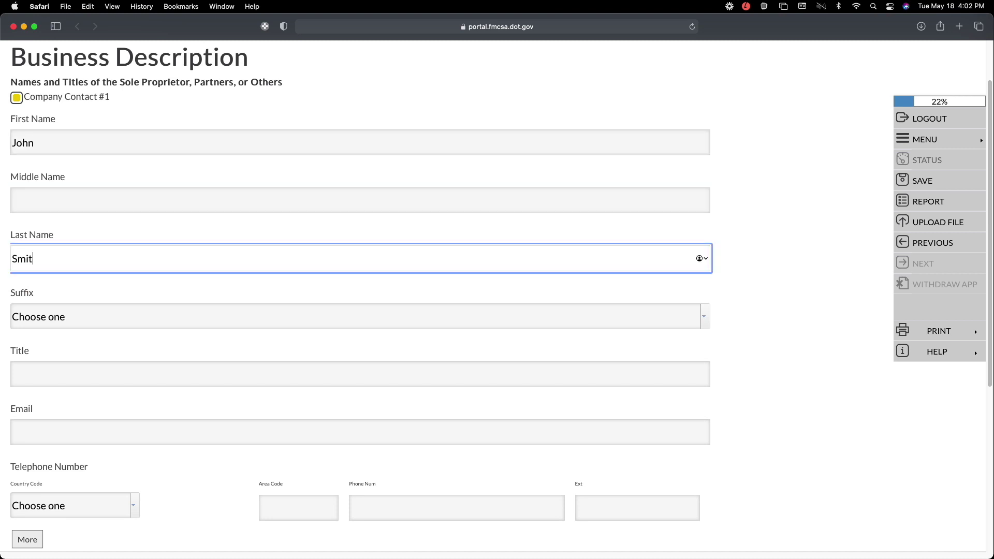
{"action": "left_click", "coordinate": [93, 379]}
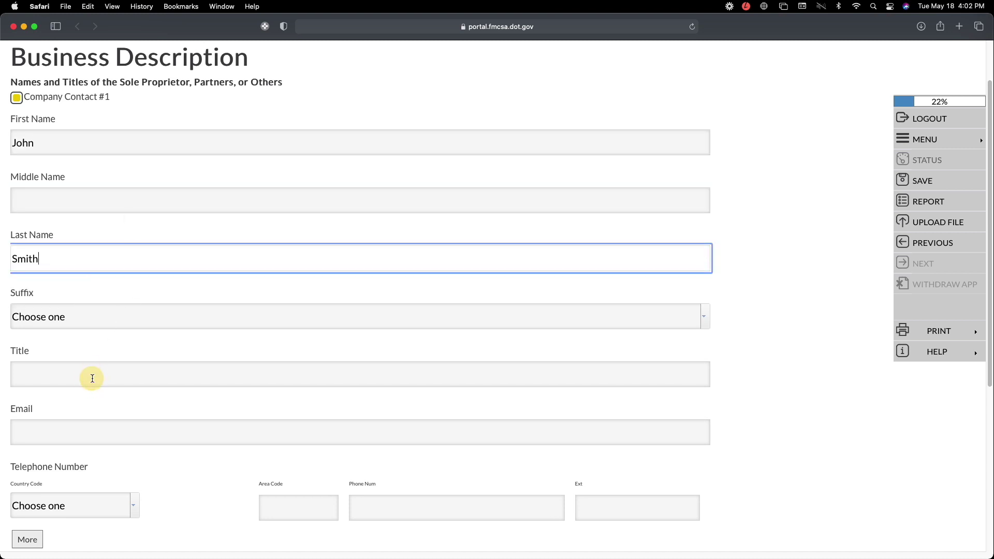
{"action": "left_click", "coordinate": [91, 378]}
{"action": "type", "text": "Owner"}
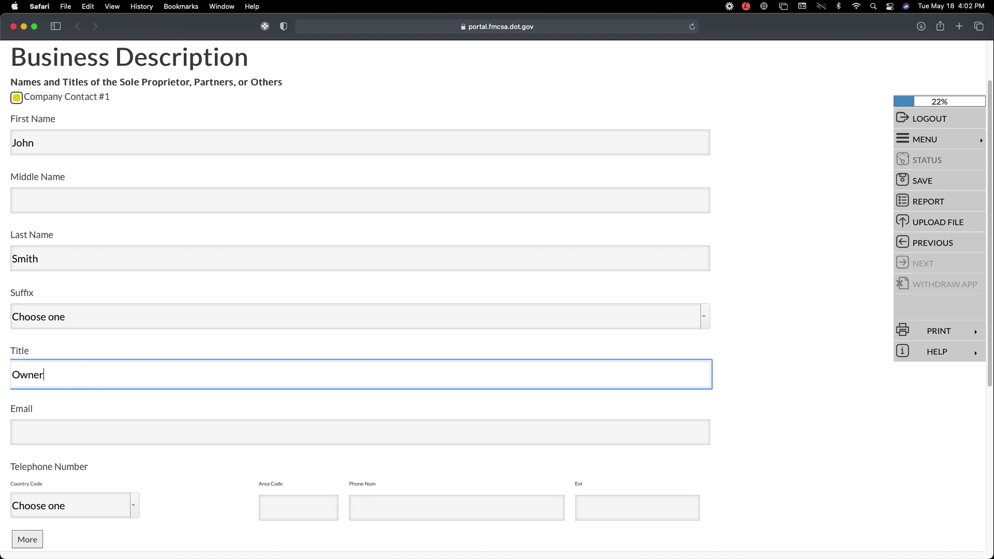
{"action": "left_click", "coordinate": [116, 431]}
{"action": "left_click", "coordinate": [115, 431]}
- Enter the contact's United States phone number with area code, and save the contact details
{"action": "left_click", "coordinate": [133, 507]}
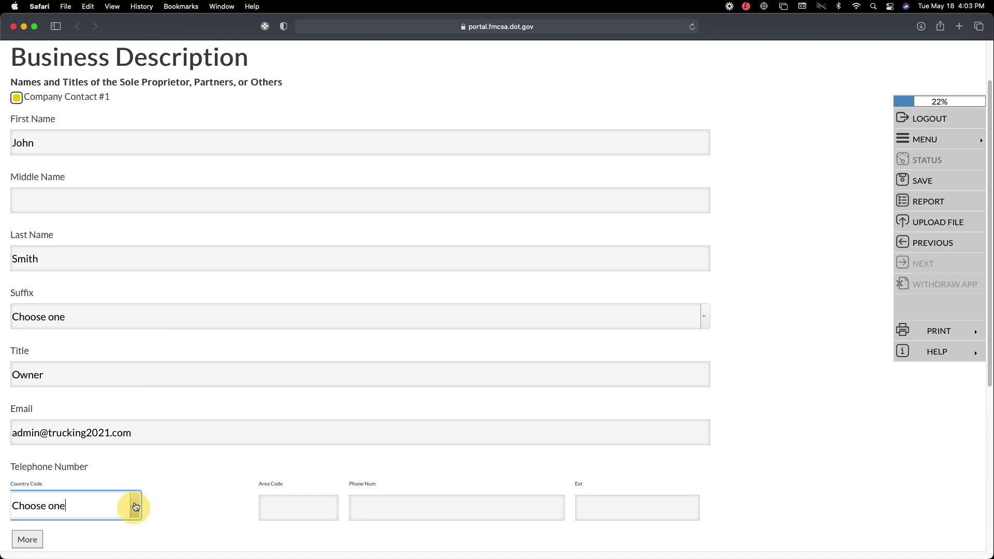
{"action": "left_click", "coordinate": [135, 510]}
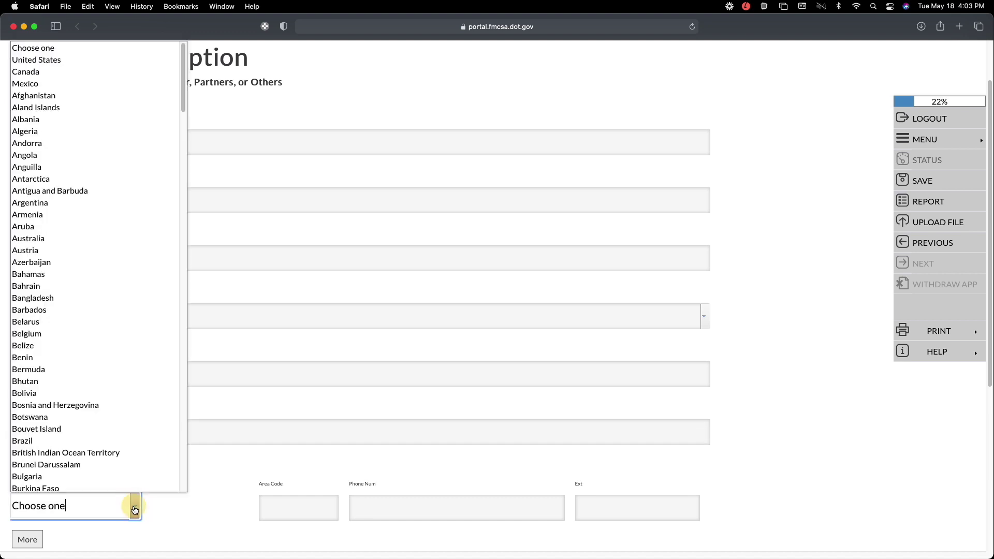
{"action": "left_click", "coordinate": [64, 61]}
{"action": "scroll", "coordinate": [184, 480], "scroll_direction": "down", "scroll_amount": 3}
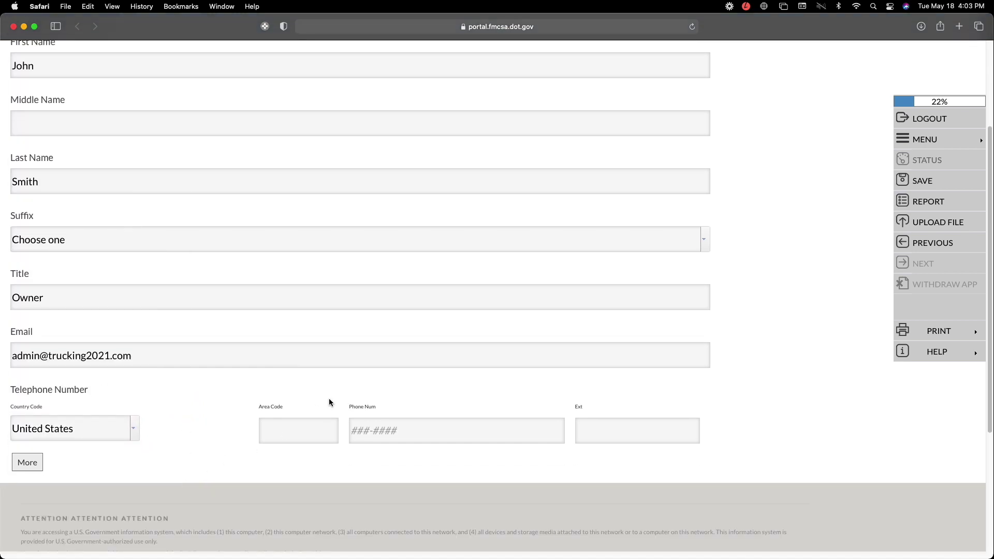
{"action": "left_click", "coordinate": [304, 429]}
{"action": "type", "text": "704"}
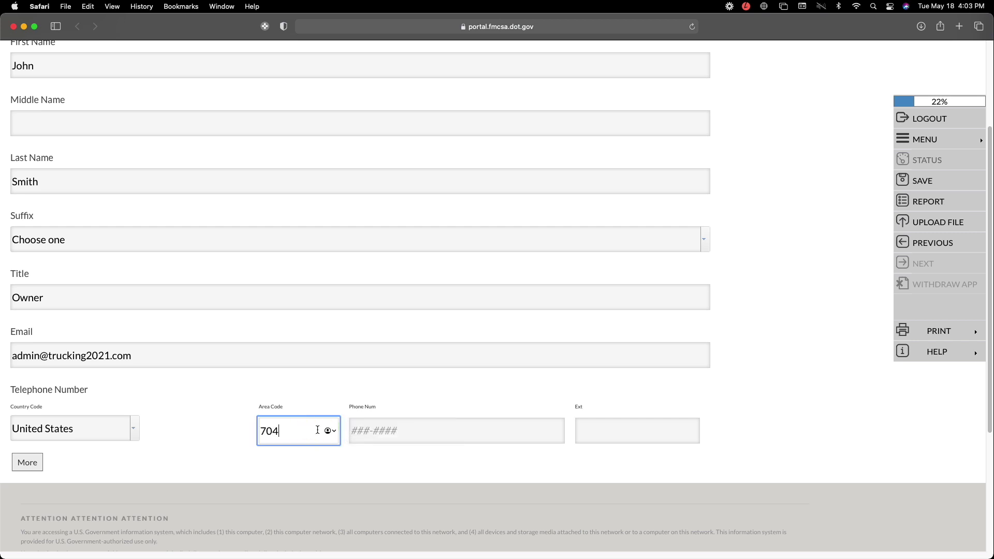
{"action": "left_click", "coordinate": [382, 430]}
{"action": "type", "text": "7"}
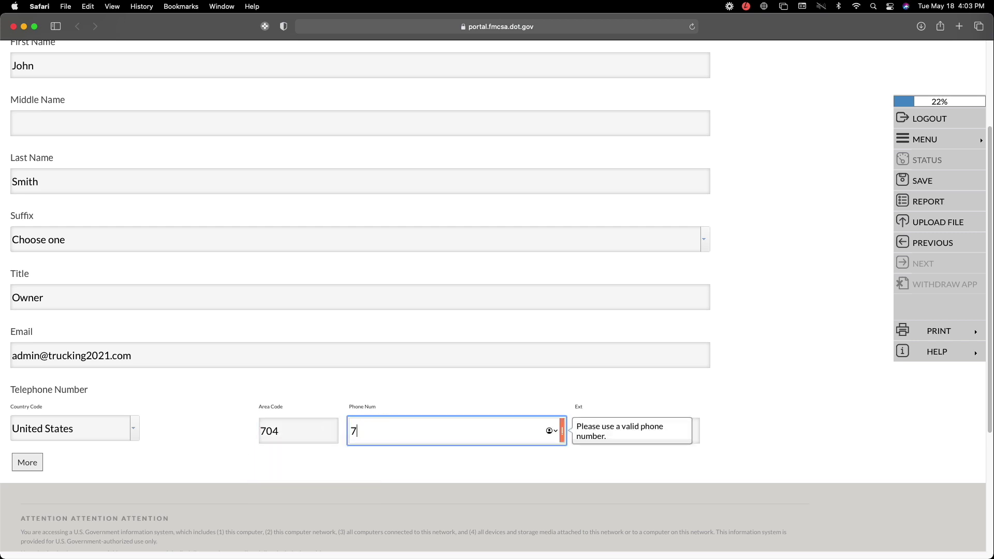
{"action": "key", "text": "BackSpace"}
{"action": "type", "text": "555-5555"}
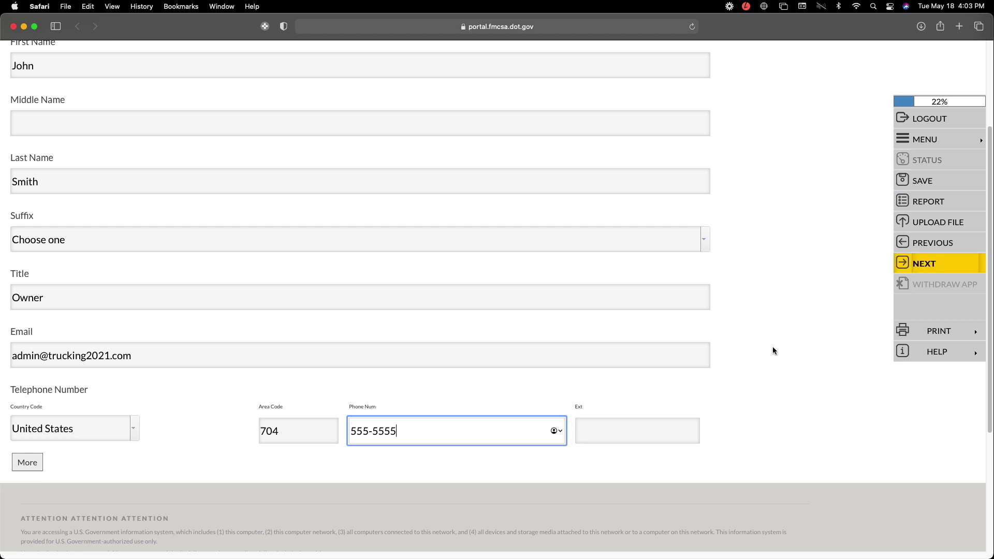
{"action": "left_click", "coordinate": [920, 266]}
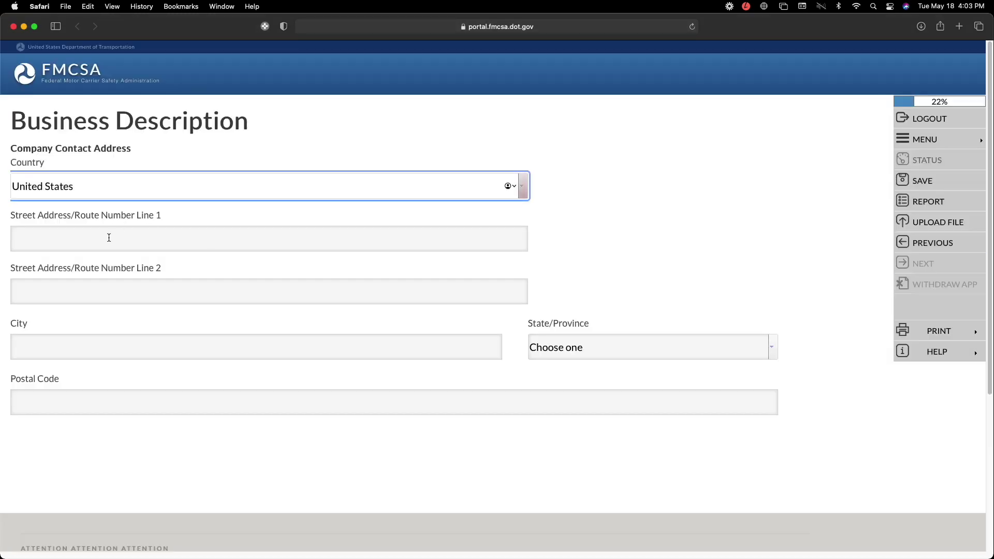
{"action": "left_click", "coordinate": [109, 238]}
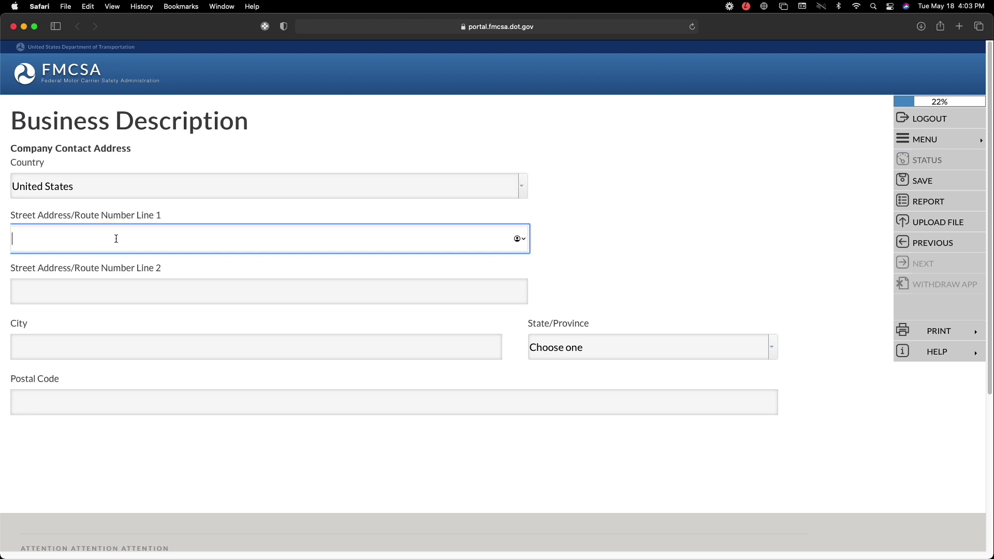
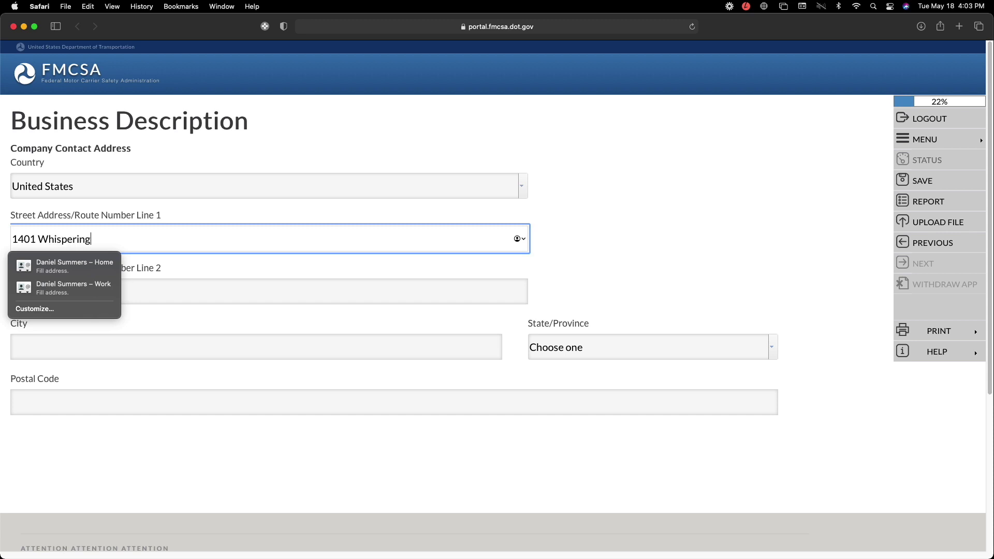
- Enter the contact's street address, city, state North Carolina and postal code
{"action": "left_click", "coordinate": [645, 257]}
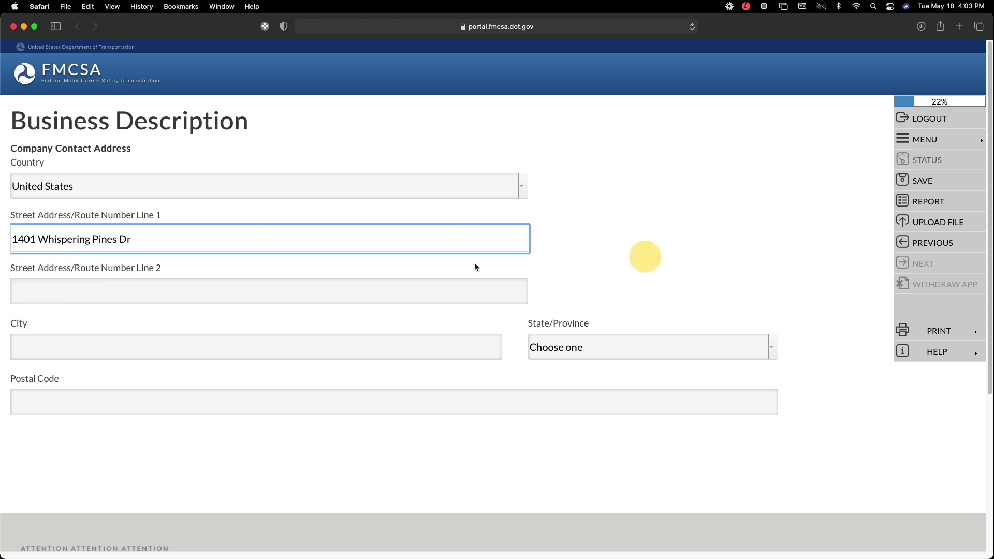
{"action": "left_click", "coordinate": [195, 349]}
{"action": "type", "text": "Concord"}
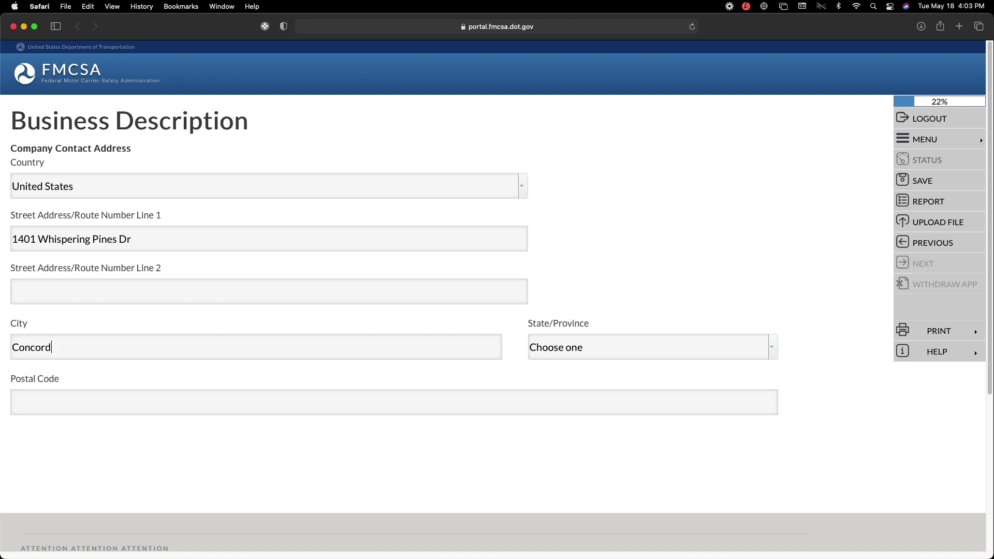
{"action": "key", "text": "Tab"}
{"action": "type", "text": "M"}
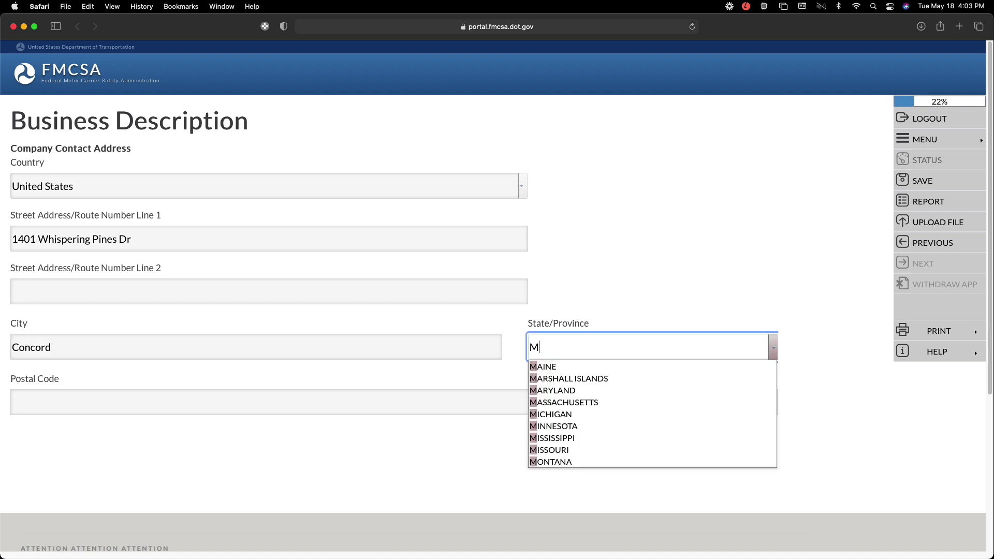
{"action": "key", "text": "BackSpace"}
{"action": "type", "text": "NORTH CAROLINA"}
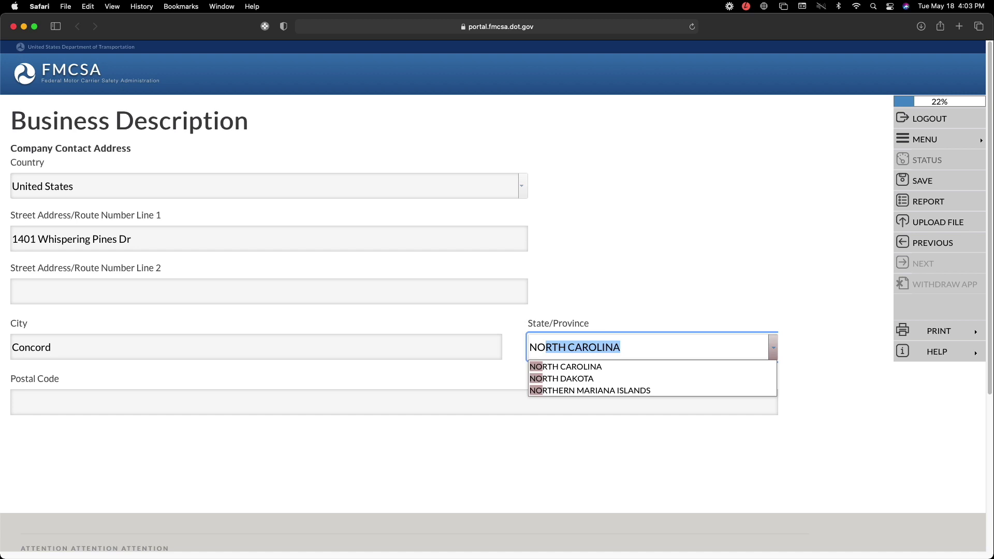
{"action": "key", "text": "Return"}
{"action": "left_click", "coordinate": [47, 399]}
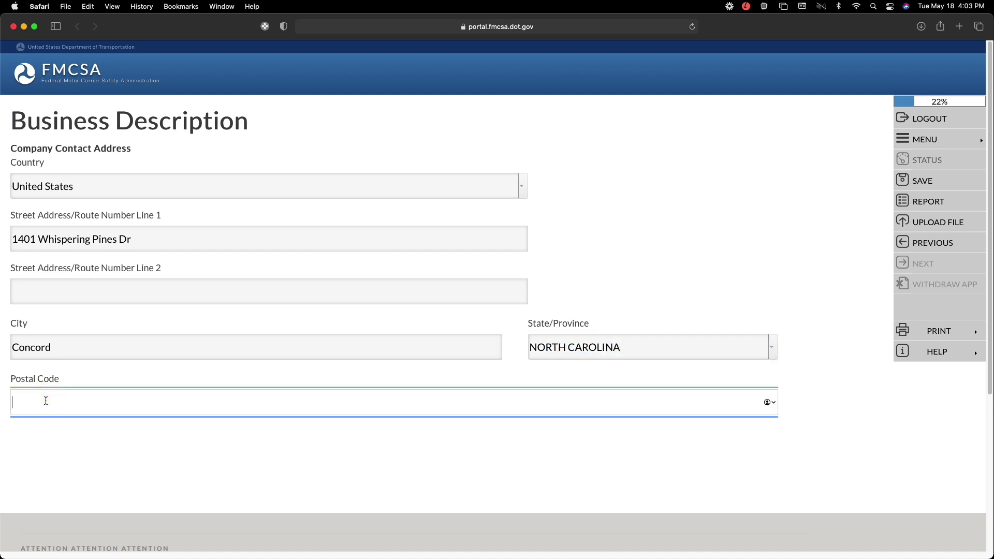
{"action": "type", "text": "28025"}
{"action": "left_click", "coordinate": [708, 272]}
- Save the address, acknowledge the USPS validation message, and accept the Business Description summary
{"action": "left_click", "coordinate": [922, 261]}
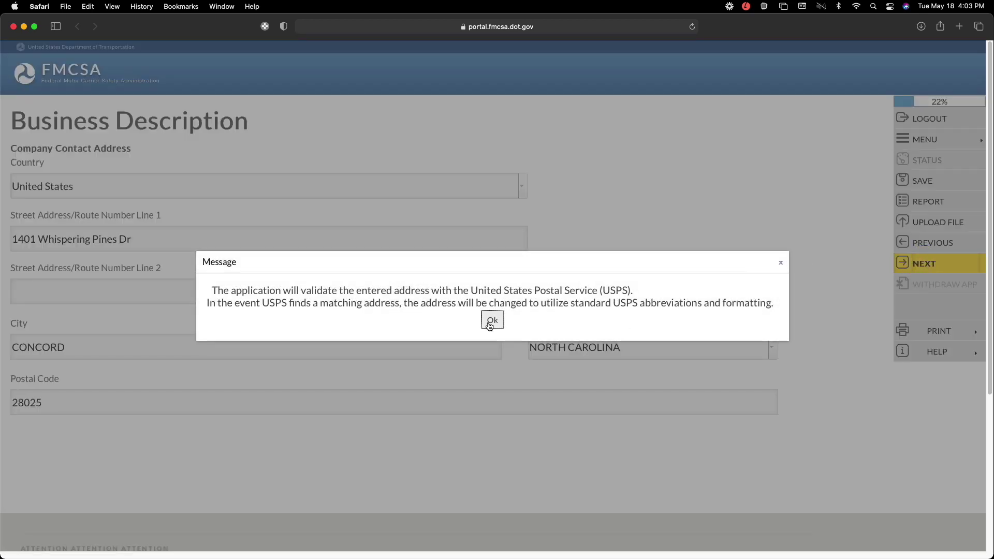
{"action": "left_click", "coordinate": [493, 320]}
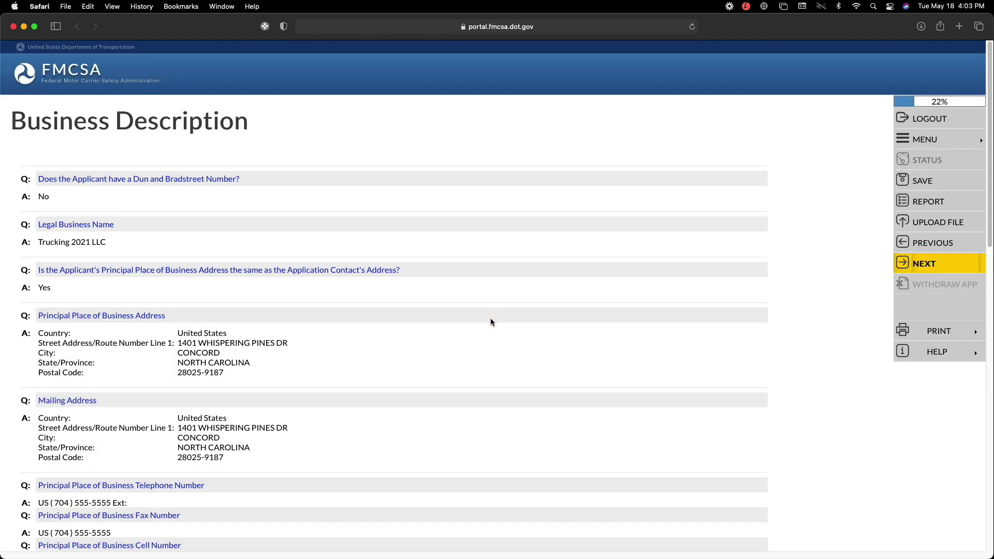
{"action": "scroll", "coordinate": [484, 322], "scroll_direction": "down", "scroll_amount": 2}
{"action": "scroll", "coordinate": [484, 322], "scroll_direction": "down", "scroll_amount": 10}
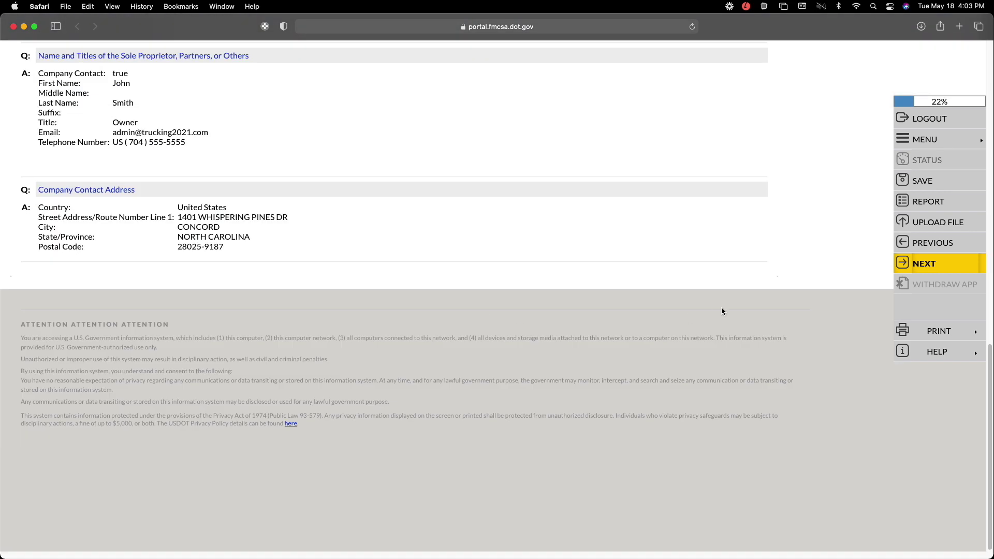
{"action": "left_click", "coordinate": [925, 268]}
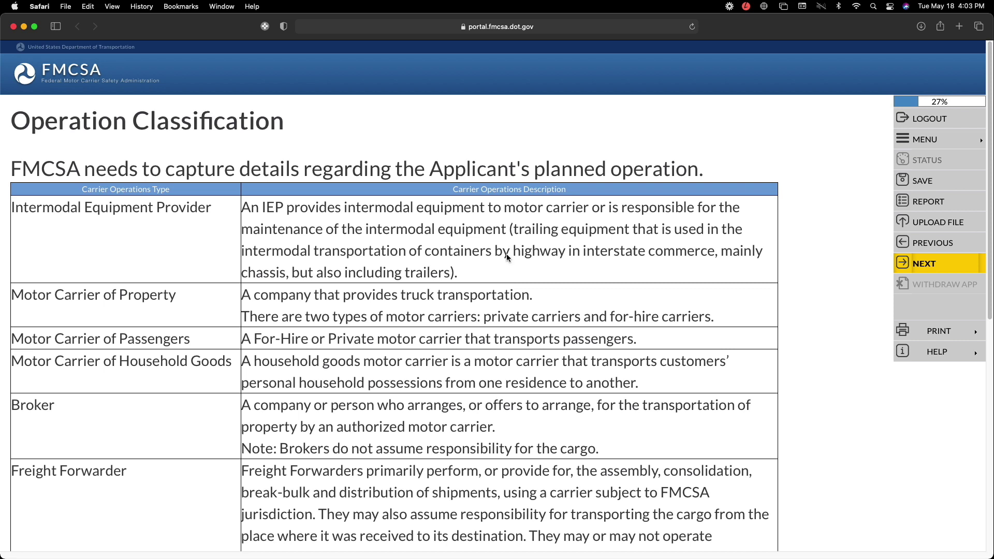
- Review the carrier operations table, highlighting Household Goods, then continue past it
{"action": "scroll", "coordinate": [506, 254], "scroll_direction": "down", "scroll_amount": 10}
{"action": "scroll", "coordinate": [506, 253], "scroll_direction": "up", "scroll_amount": 7}
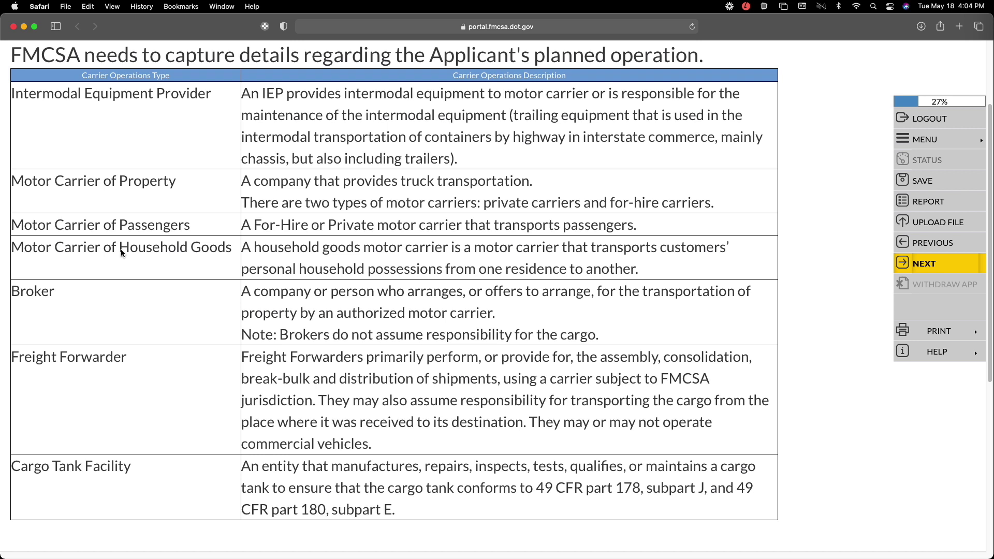
{"action": "left_click_drag", "start_coordinate": [121, 250], "coordinate": [230, 254]}
{"action": "left_click", "coordinate": [197, 208]}
{"action": "left_click_drag", "start_coordinate": [230, 251], "coordinate": [120, 249]}
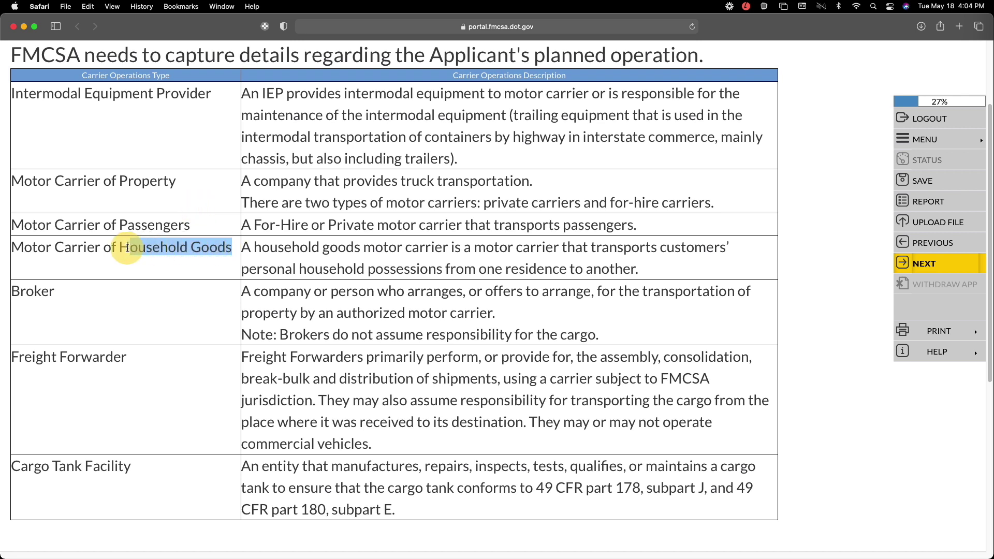
{"action": "left_click_drag", "start_coordinate": [230, 250], "coordinate": [122, 246]}
{"action": "left_click", "coordinate": [849, 226]}
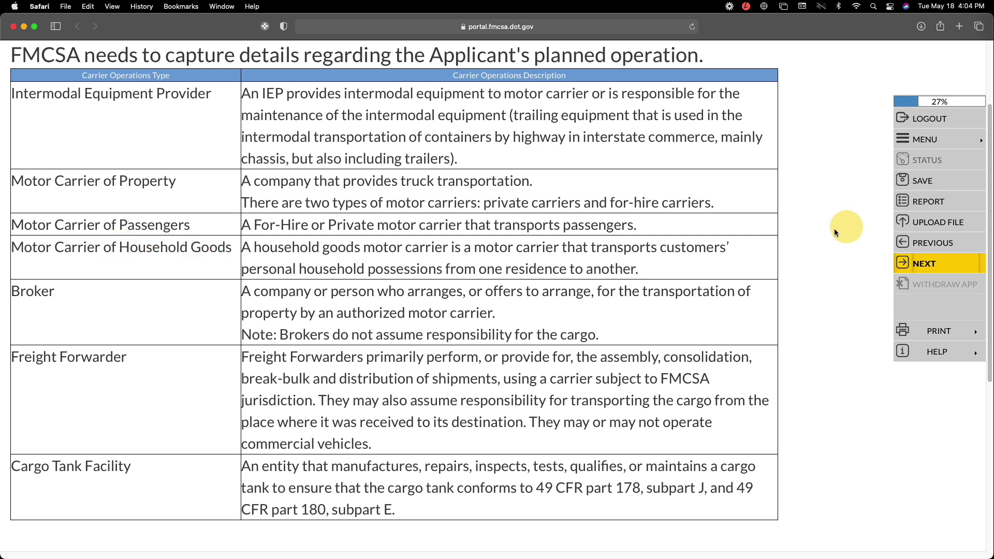
{"action": "left_click", "coordinate": [928, 265]}
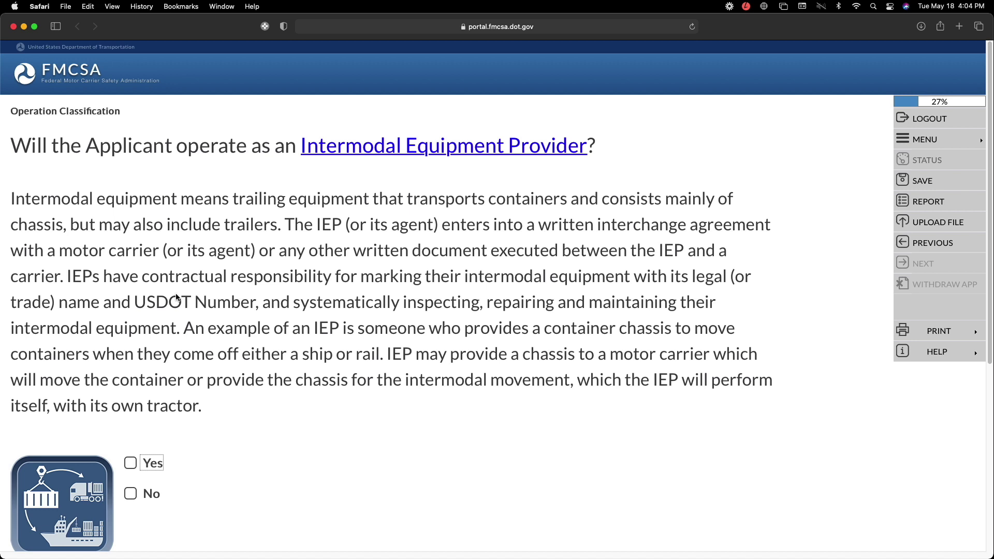
- Answer No to Intermodal Equipment Provider, then Yes to Property and Yes to compensation, saving each
{"action": "left_click", "coordinate": [131, 496]}
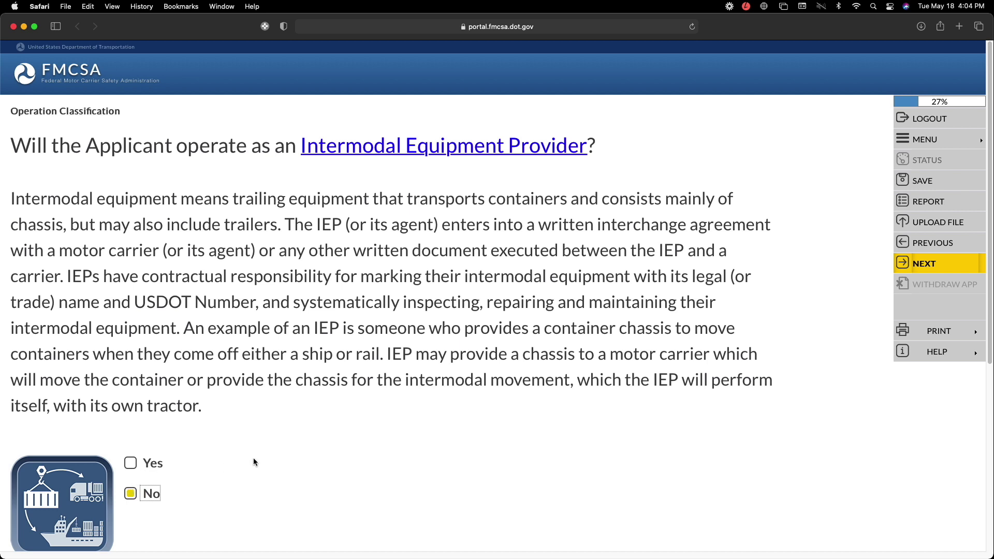
{"action": "left_click", "coordinate": [916, 265]}
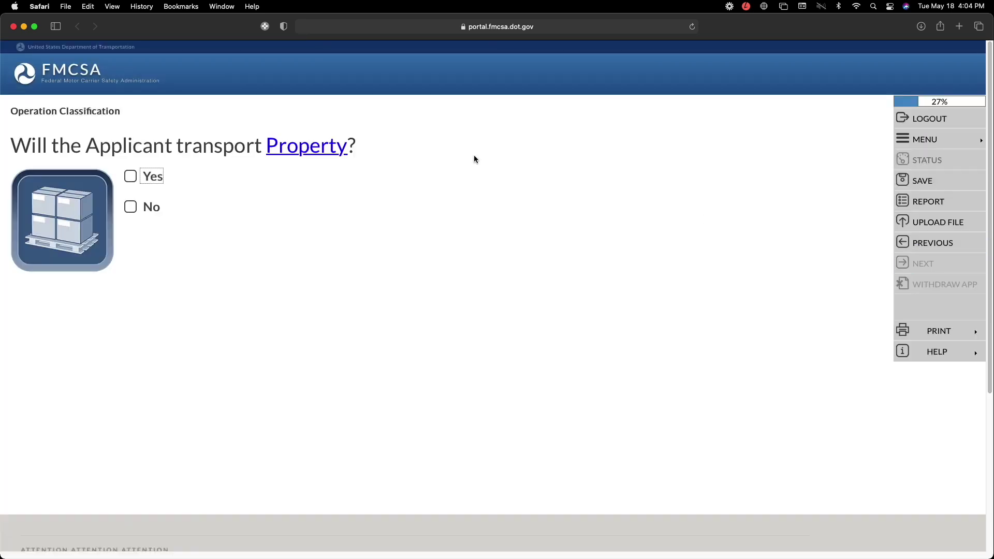
{"action": "left_click", "coordinate": [131, 177]}
{"action": "left_click", "coordinate": [783, 232]}
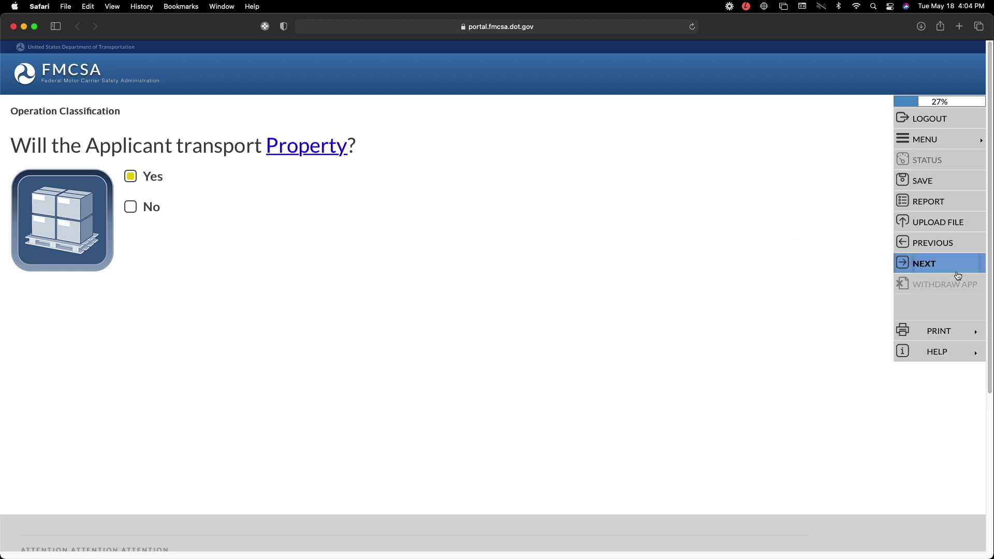
{"action": "left_click", "coordinate": [928, 267]}
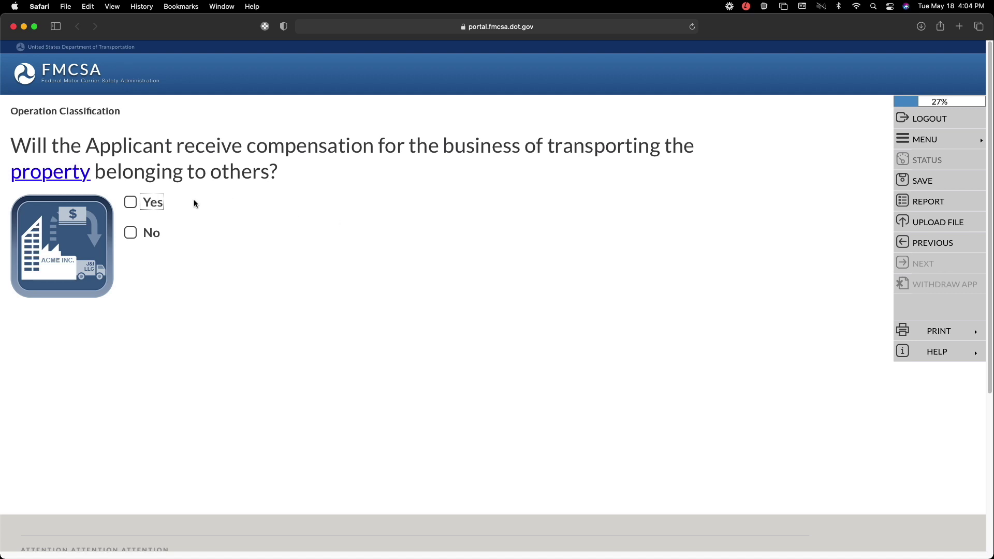
{"action": "left_click", "coordinate": [132, 203]}
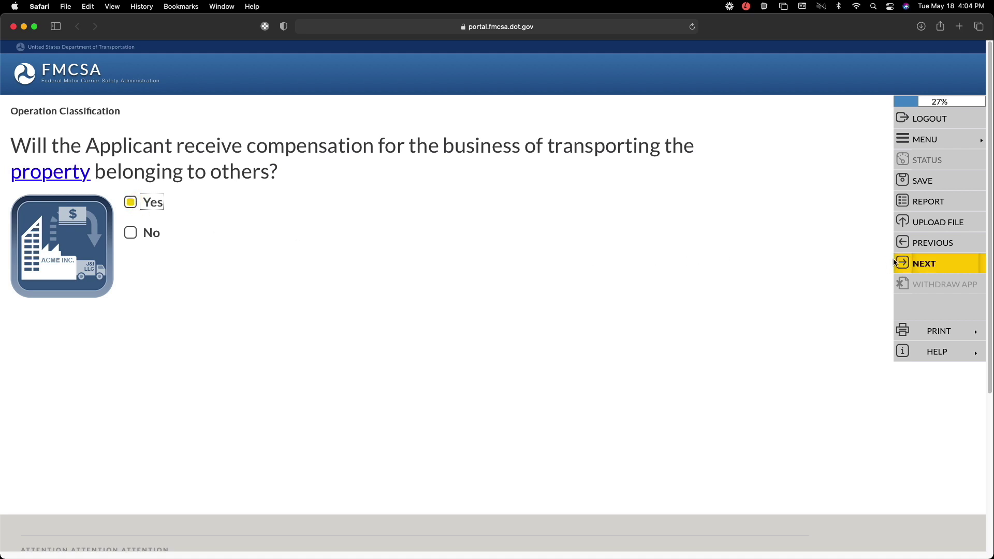
{"action": "left_click", "coordinate": [916, 263]}
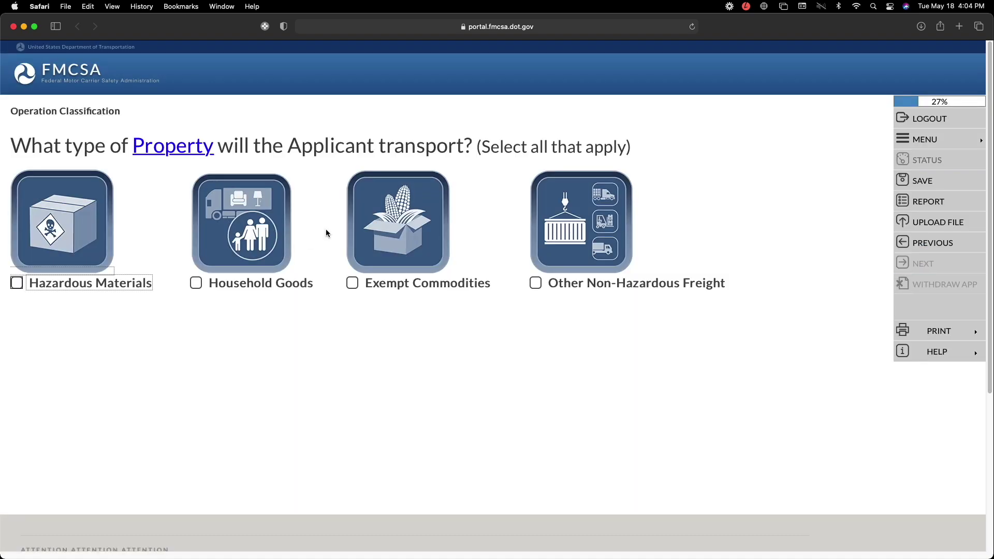
- Tick Other Non-Hazardous Freight as the property type and save it
{"action": "mouse_move", "coordinate": [74, 191]}
{"action": "mouse_move", "coordinate": [422, 249]}
{"action": "left_click", "coordinate": [535, 283]}
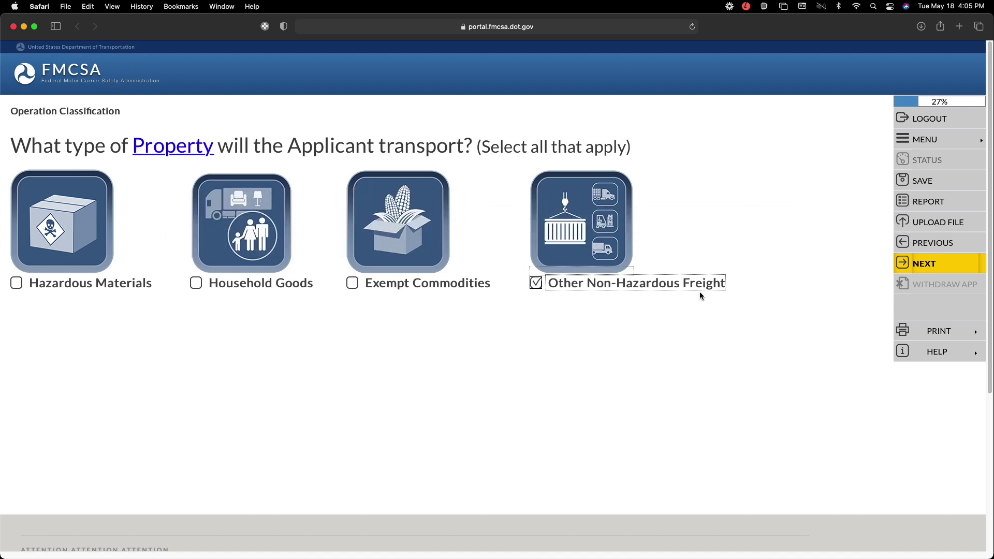
{"action": "left_click", "coordinate": [927, 263]}
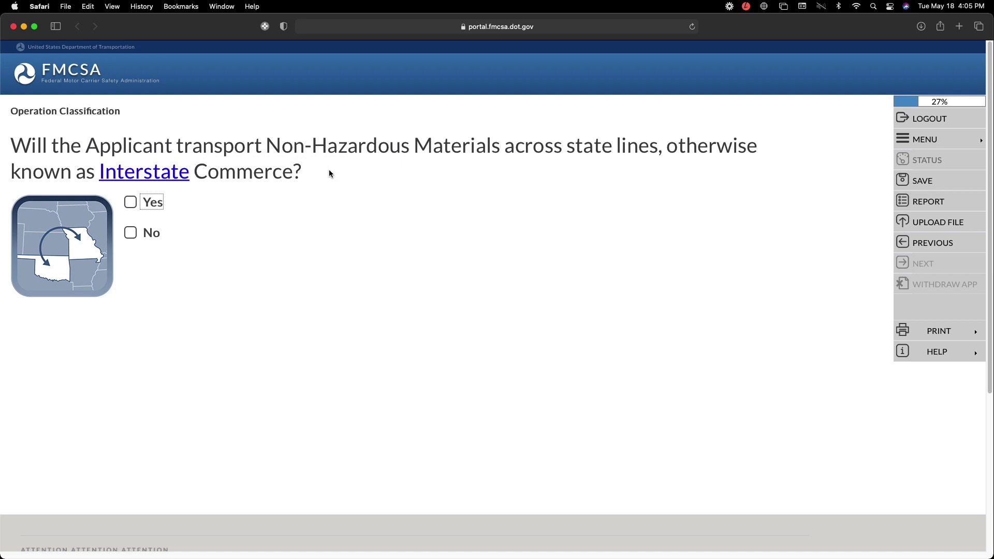
- Answer Yes to Interstate, No to own property, and No to Passengers, saving each answer
{"action": "left_click", "coordinate": [126, 203]}
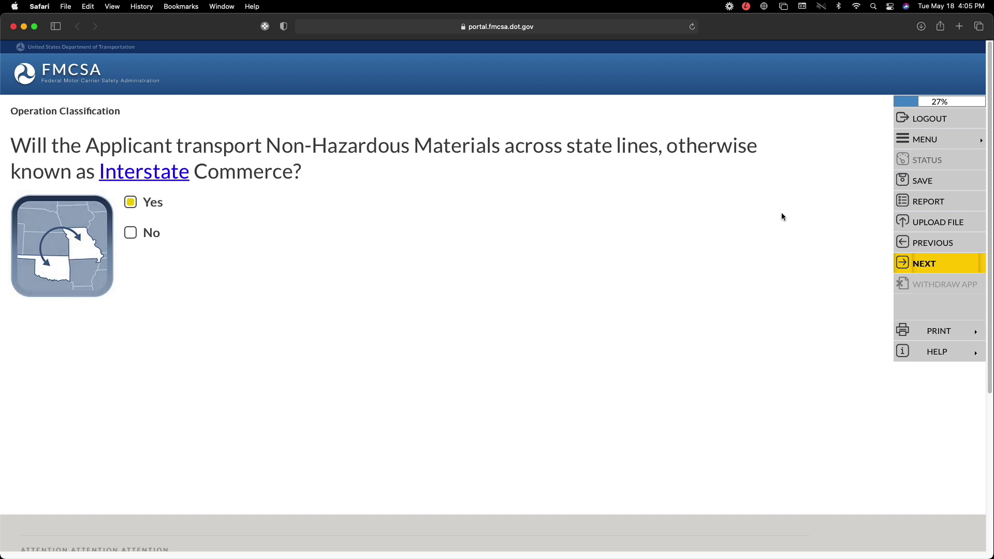
{"action": "left_click", "coordinate": [925, 265]}
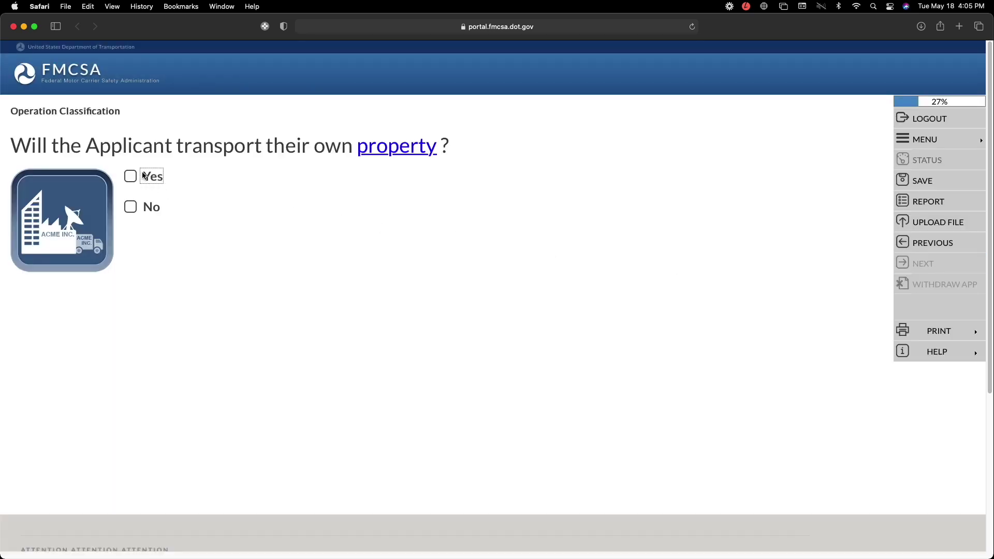
{"action": "left_click", "coordinate": [131, 208]}
{"action": "left_click", "coordinate": [308, 217]}
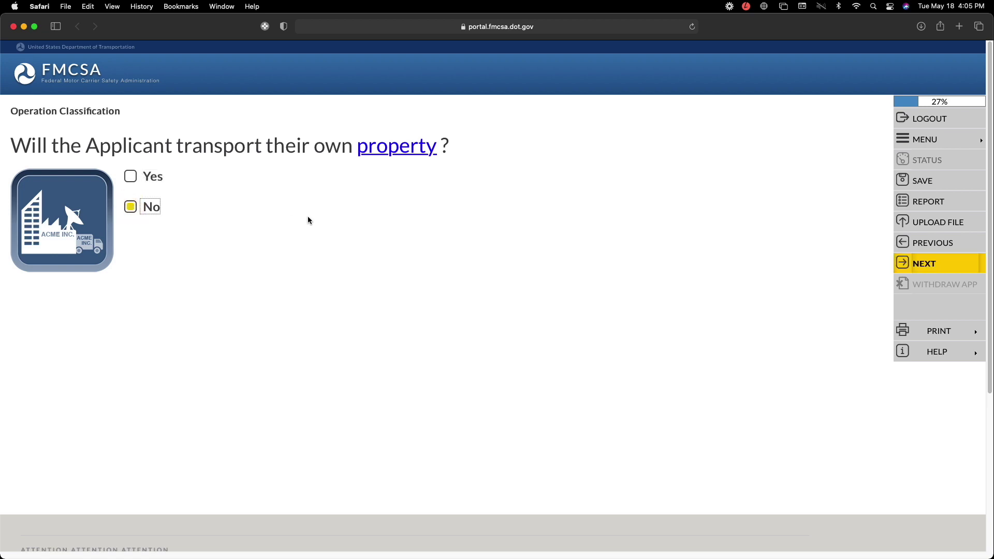
{"action": "left_click", "coordinate": [928, 267]}
{"action": "left_click", "coordinate": [922, 263]}
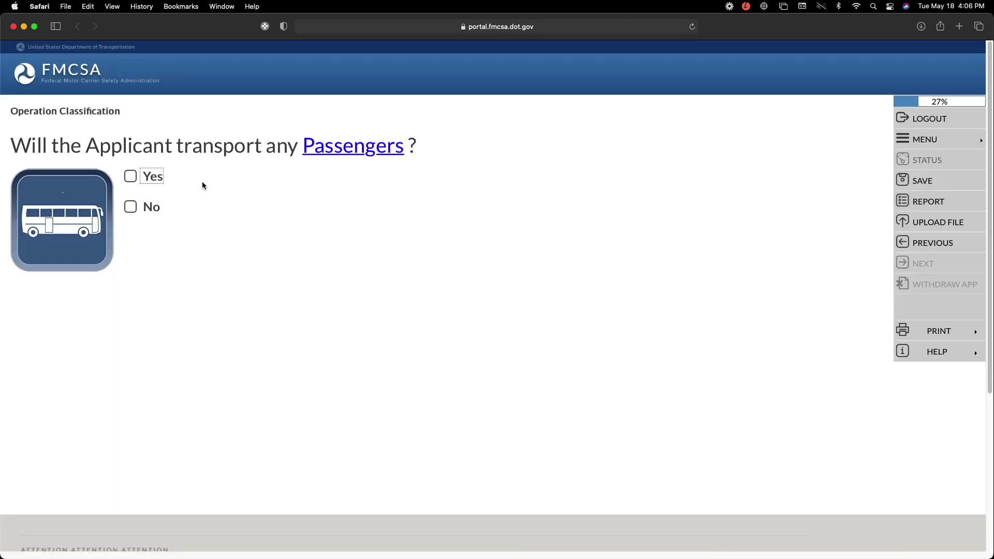
{"action": "left_click", "coordinate": [132, 207]}
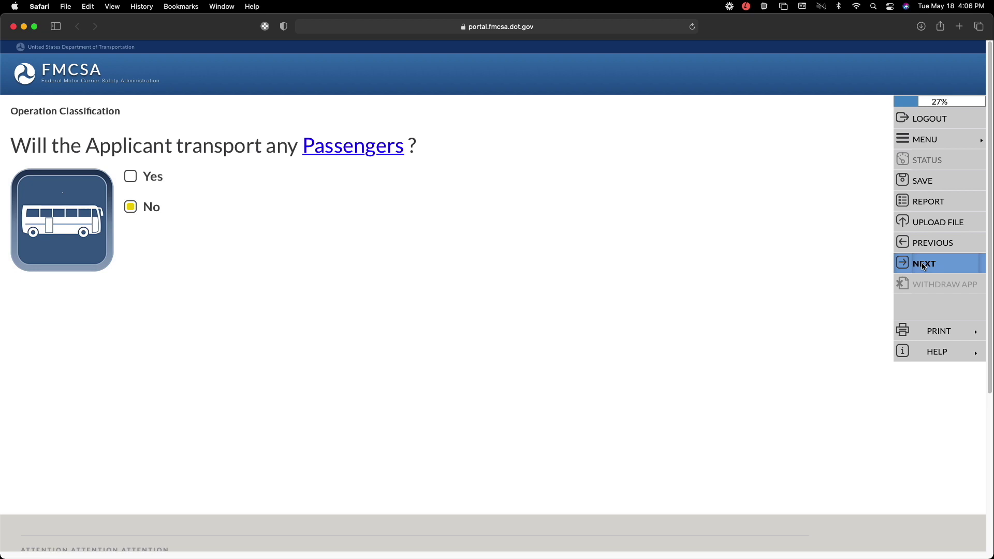
{"action": "left_click", "coordinate": [924, 265]}
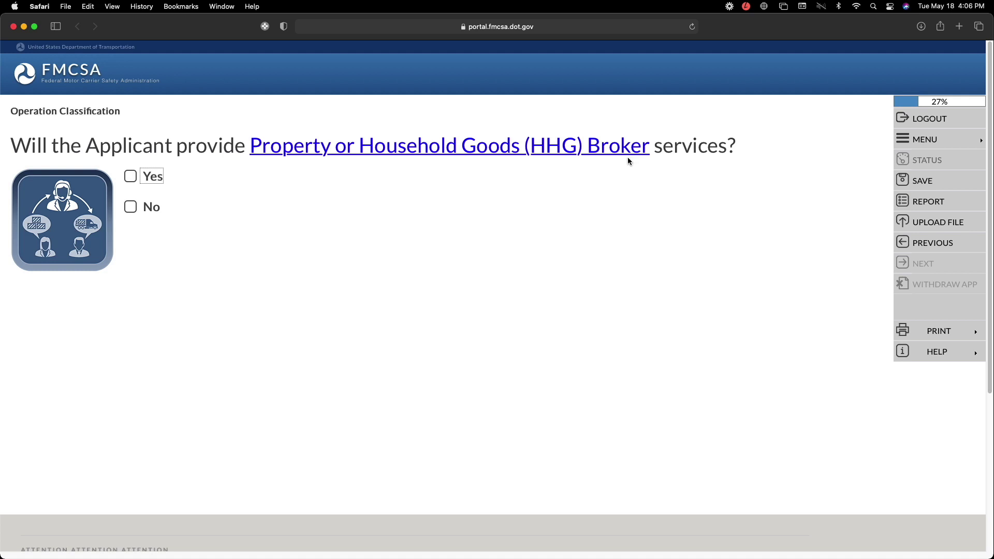
- Answer No for Broker, Freight Forwarder, Cargo Tank Facility, Driveaway and Towaway in turn
{"action": "left_click", "coordinate": [131, 207]}
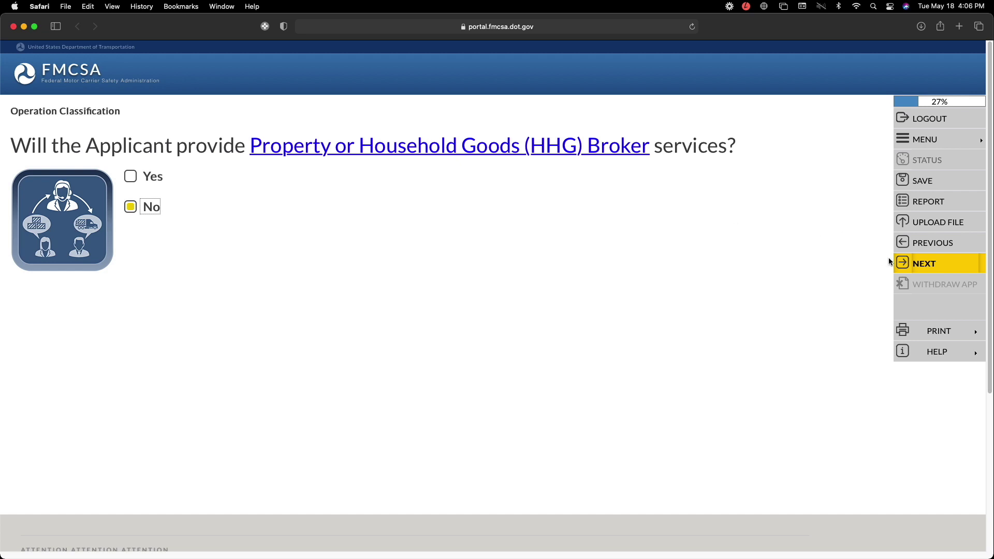
{"action": "left_click", "coordinate": [915, 265]}
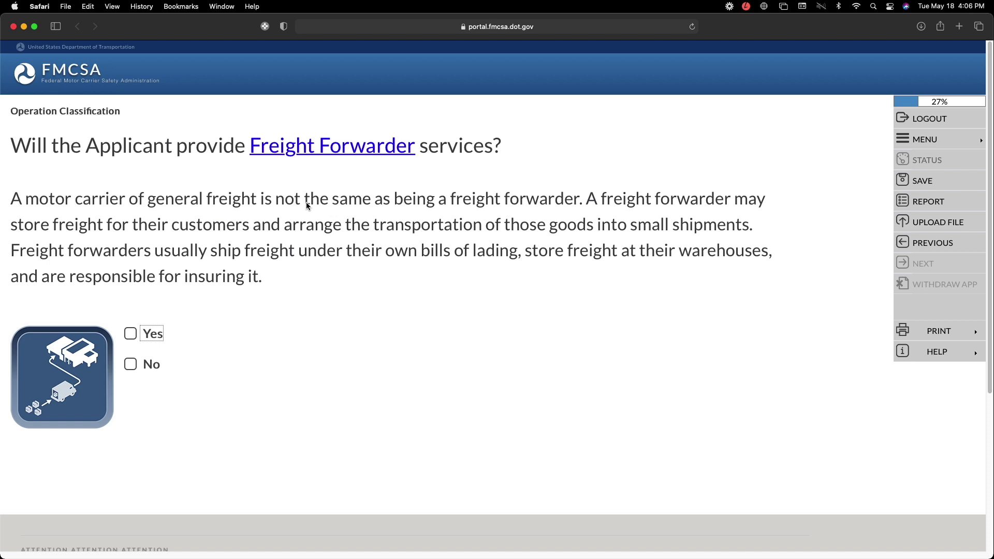
{"action": "left_click", "coordinate": [130, 364]}
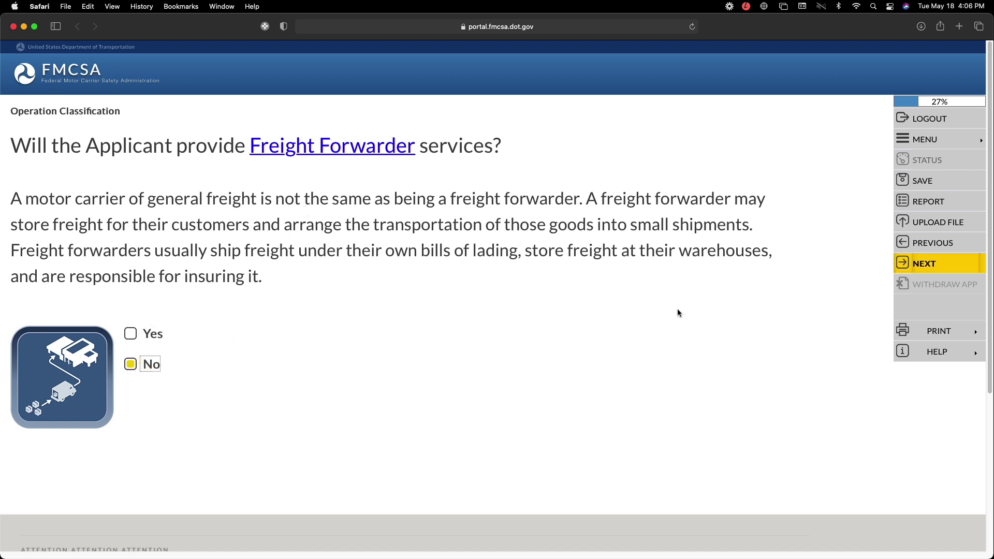
{"action": "left_click", "coordinate": [928, 265]}
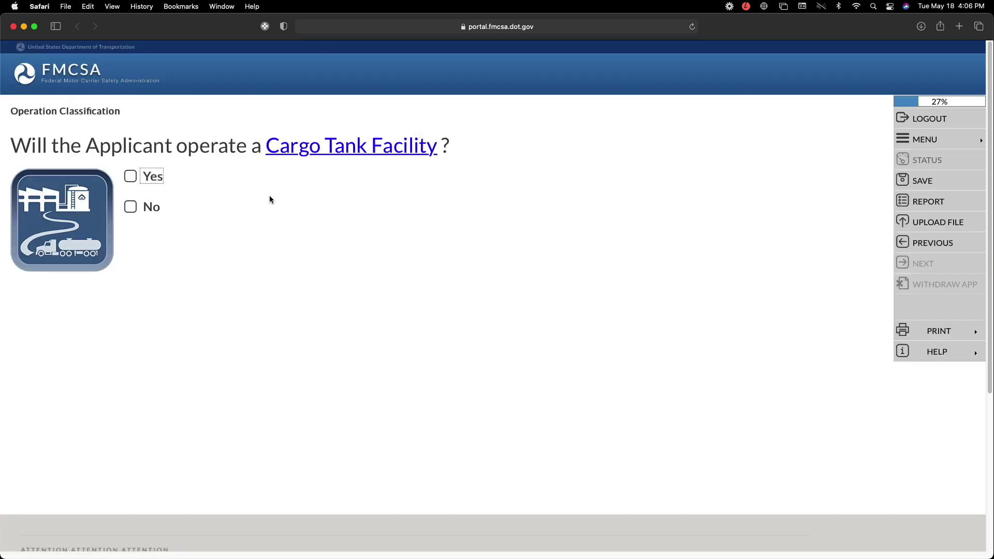
{"action": "left_click", "coordinate": [130, 207]}
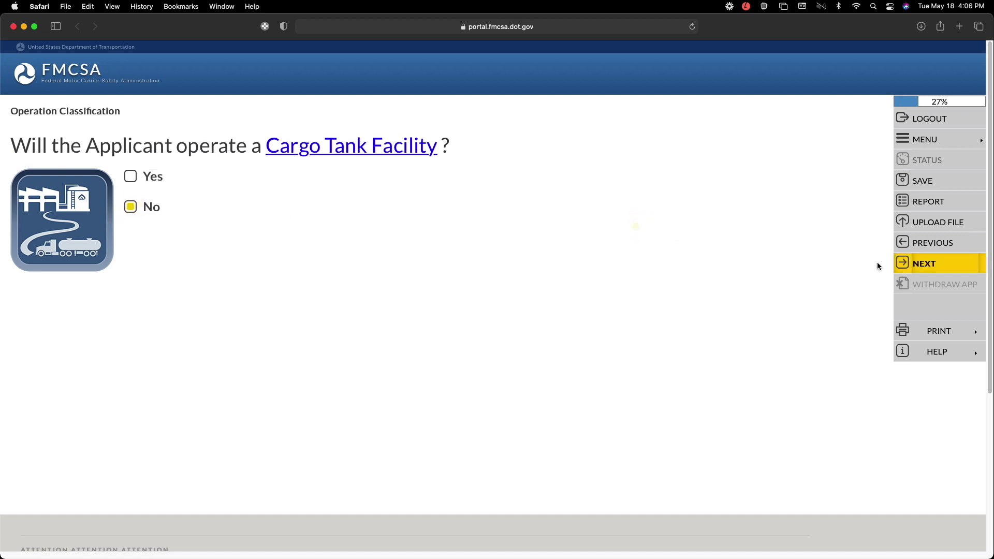
{"action": "left_click", "coordinate": [921, 267]}
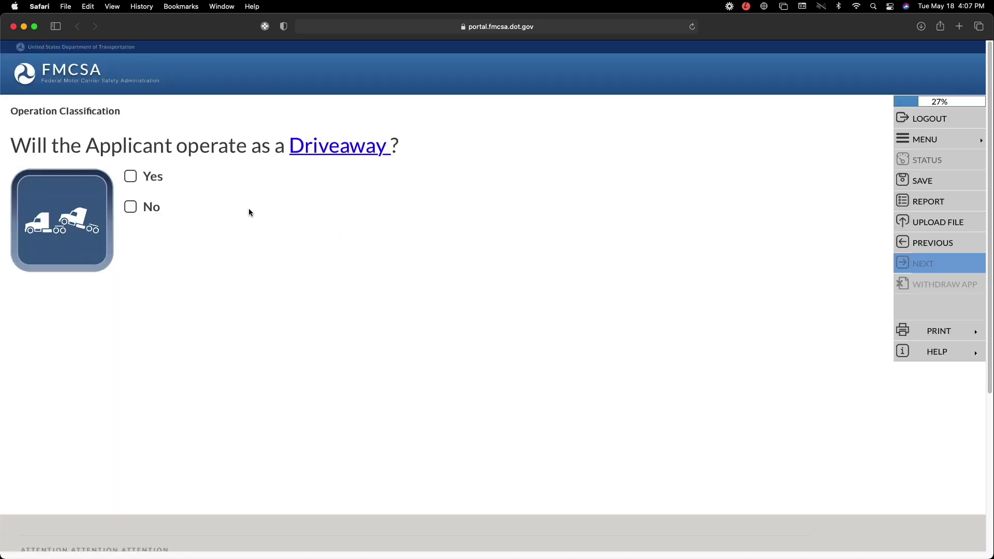
{"action": "left_click", "coordinate": [131, 208]}
{"action": "left_click", "coordinate": [947, 270]}
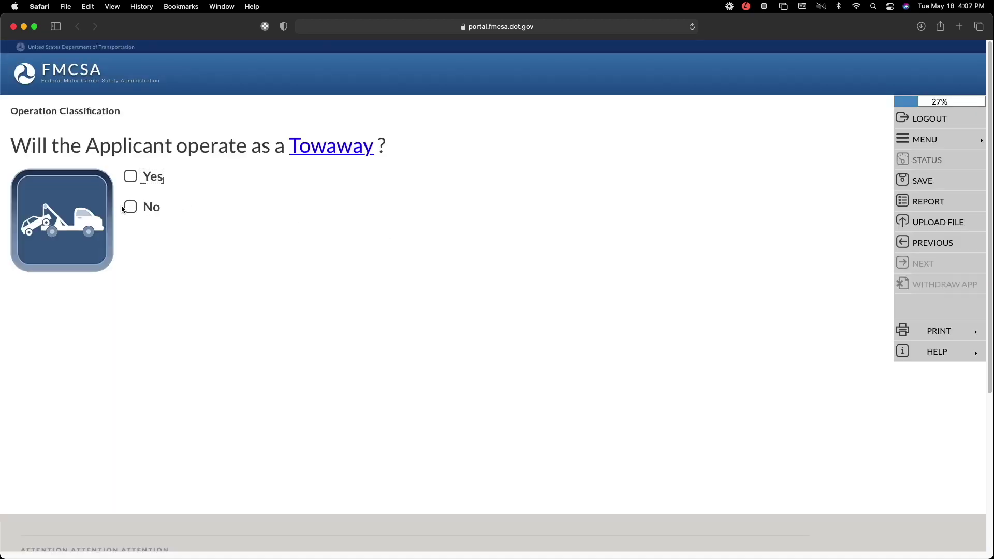
{"action": "left_click", "coordinate": [129, 207]}
{"action": "left_click", "coordinate": [933, 266]}
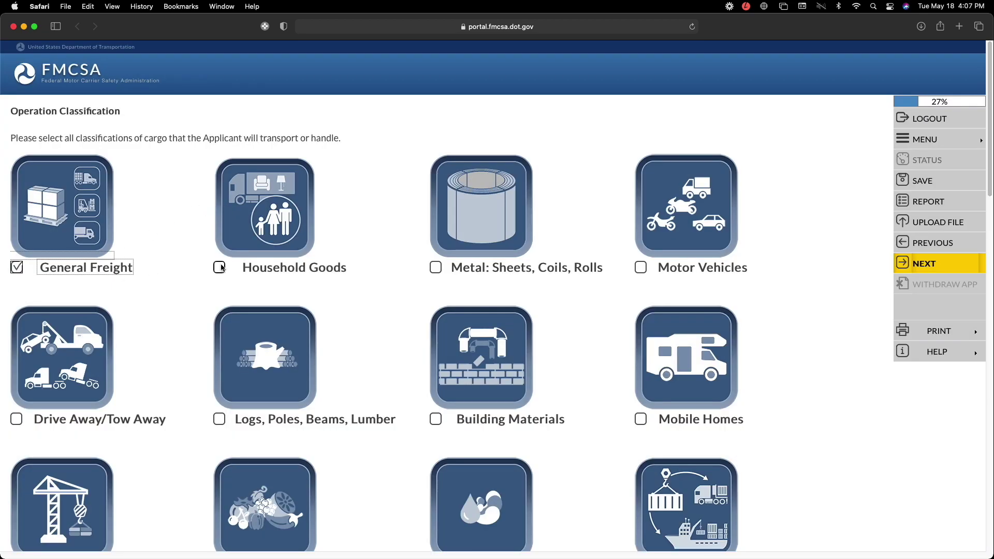
- Leave General Freight checked, save it, and accept the operation classification summary
{"action": "scroll", "coordinate": [221, 267], "scroll_direction": "down", "scroll_amount": 9}
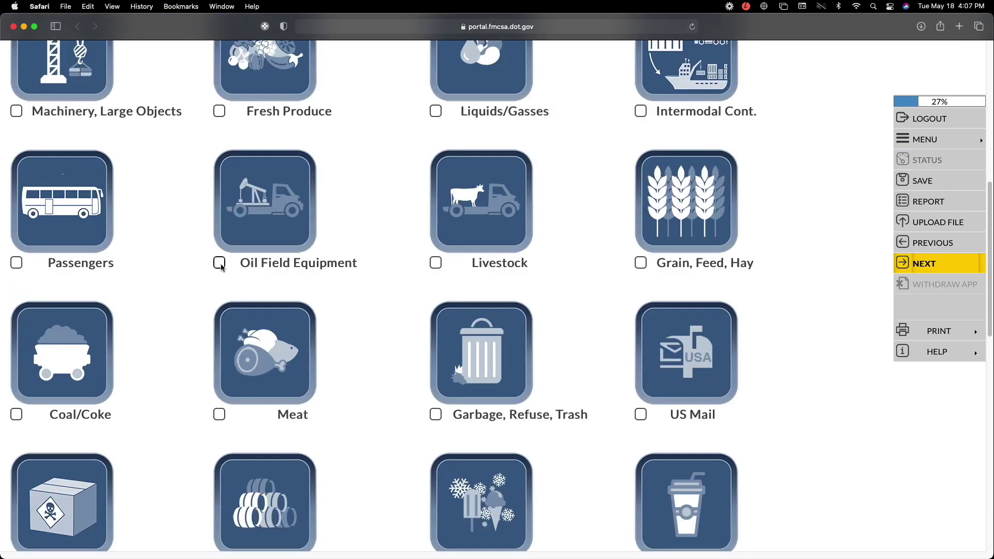
{"action": "scroll", "coordinate": [221, 267], "scroll_direction": "down", "scroll_amount": 5}
{"action": "scroll", "coordinate": [220, 268], "scroll_direction": "down", "scroll_amount": 6}
{"action": "scroll", "coordinate": [221, 267], "scroll_direction": "up", "scroll_amount": 17}
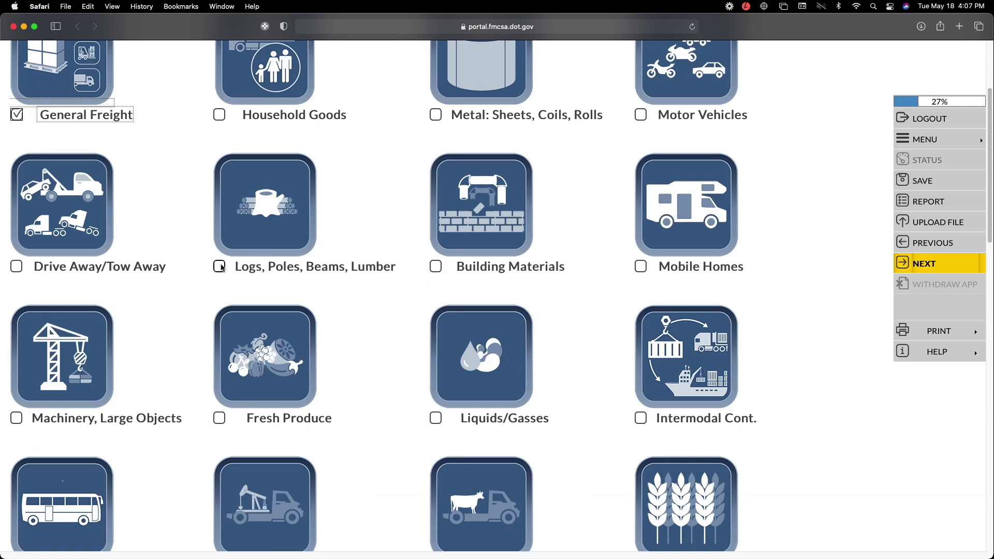
{"action": "scroll", "coordinate": [221, 267], "scroll_direction": "up", "scroll_amount": 3}
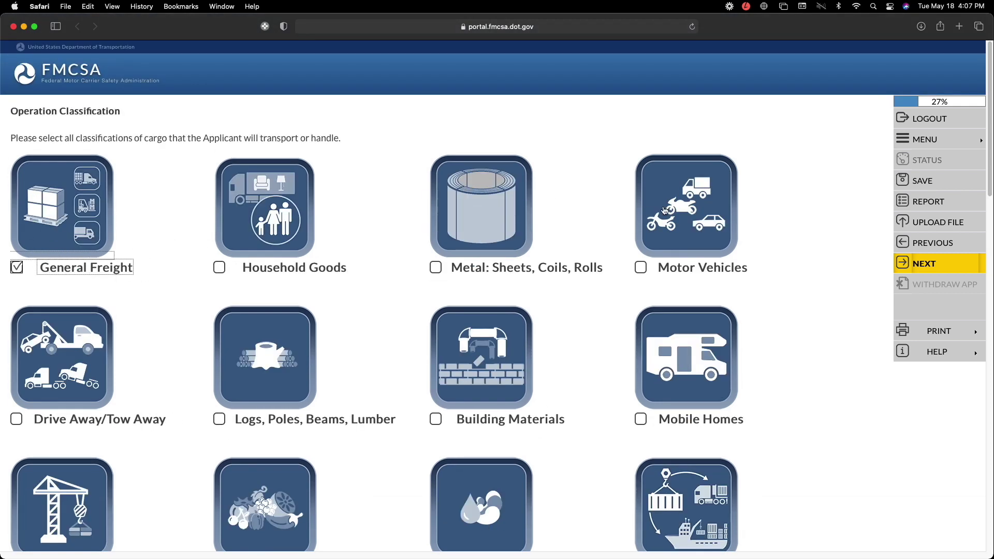
{"action": "left_click", "coordinate": [928, 267]}
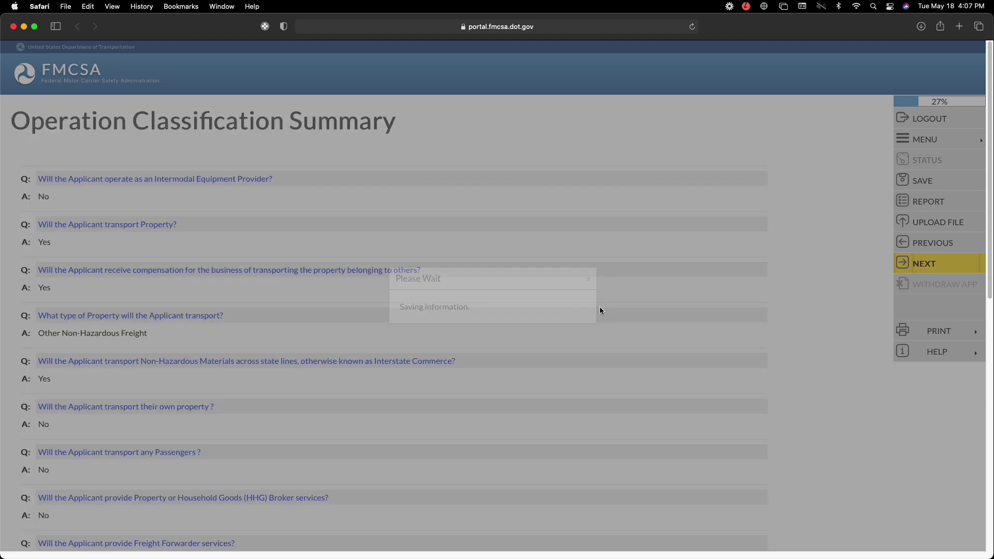
{"action": "scroll", "coordinate": [595, 247], "scroll_direction": "down", "scroll_amount": 6}
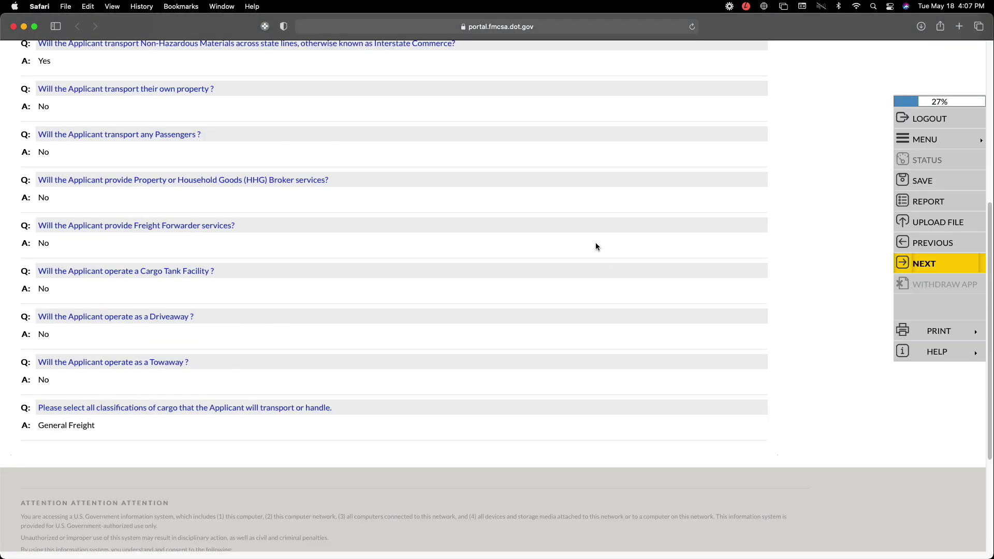
{"action": "left_click", "coordinate": [934, 264]}
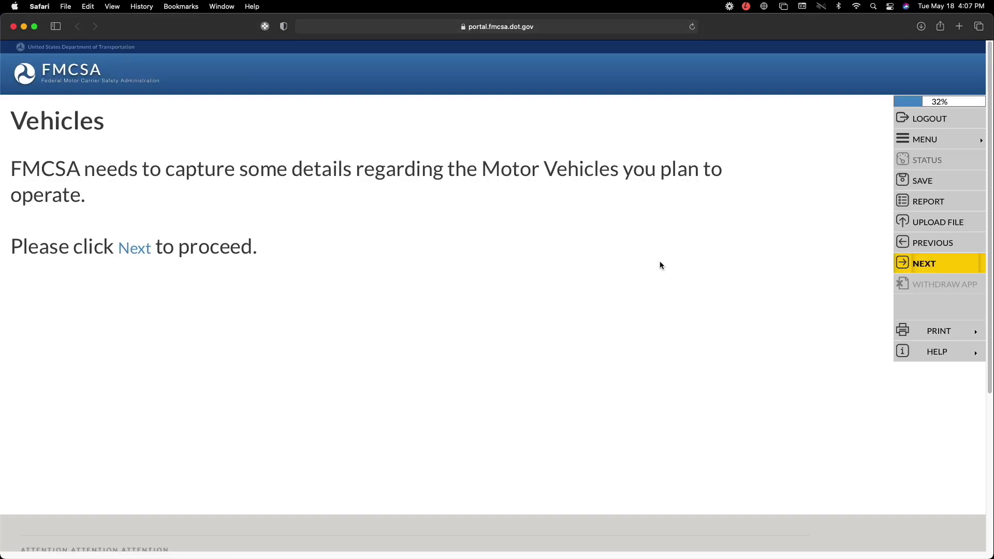
- Enter 0 for Non-CMV Property vehicles and save the count
{"action": "left_click", "coordinate": [929, 262]}
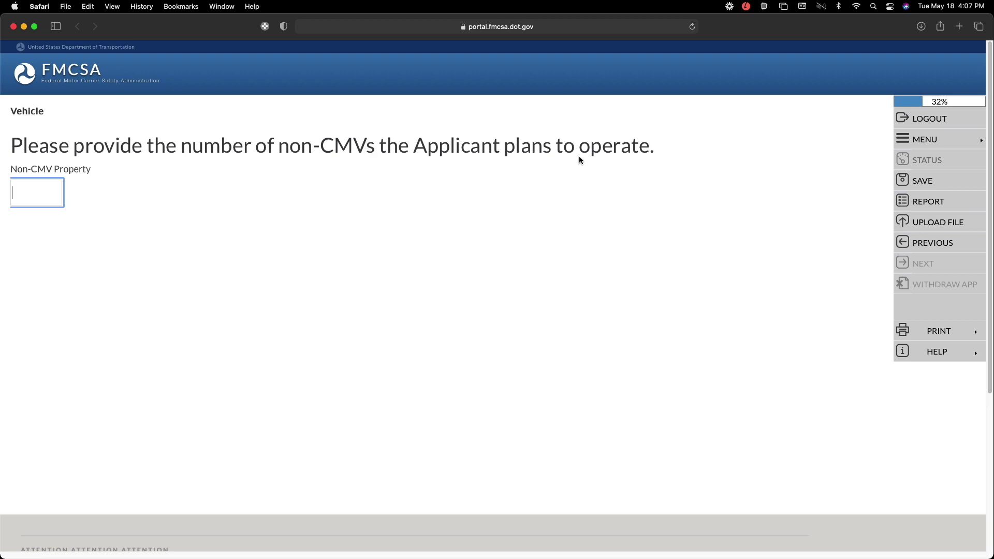
{"action": "type", "text": "0"}
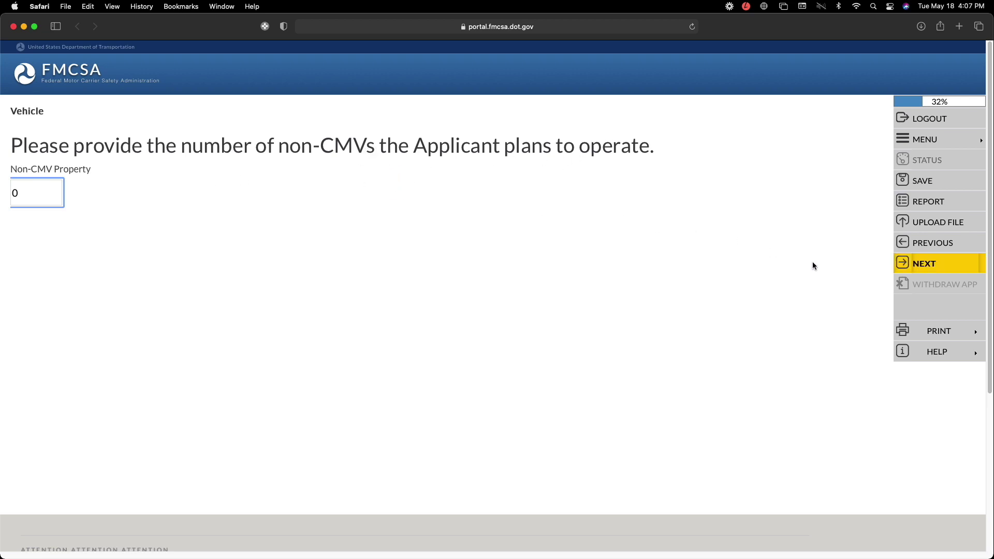
{"action": "left_click", "coordinate": [934, 262]}
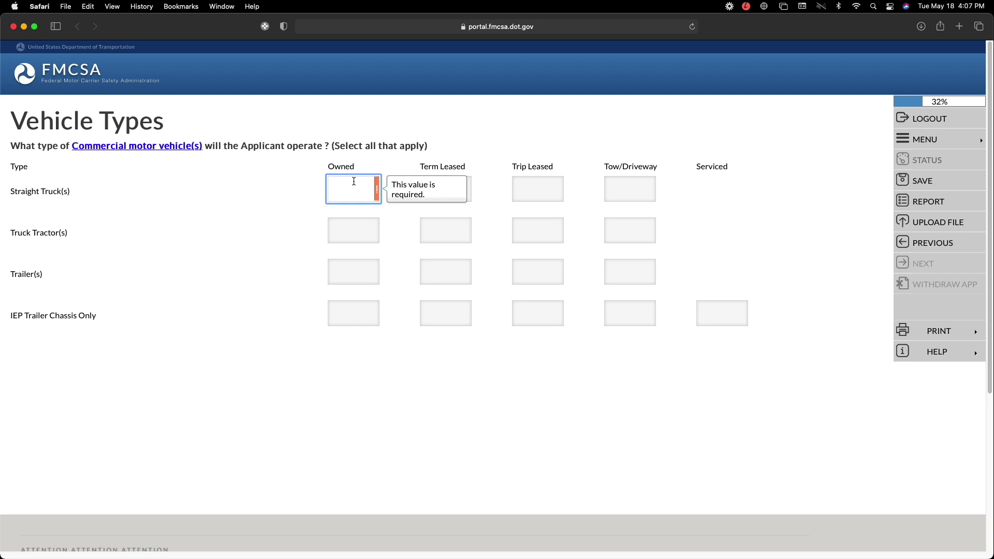
{"action": "type", "text": "00"}
- Enter 0 for the Straight Truck owned, term leased and trip leased counts
{"action": "key", "text": "BackSpace"}
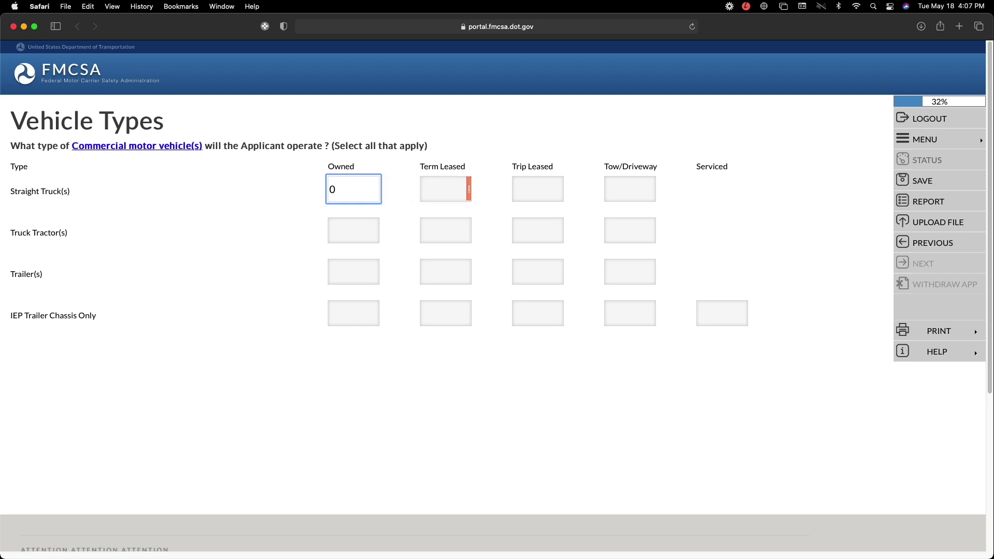
{"action": "key", "text": "Tab"}
{"action": "type", "text": "0"}
{"action": "key", "text": "Tab"}
{"action": "type", "text": "0"}
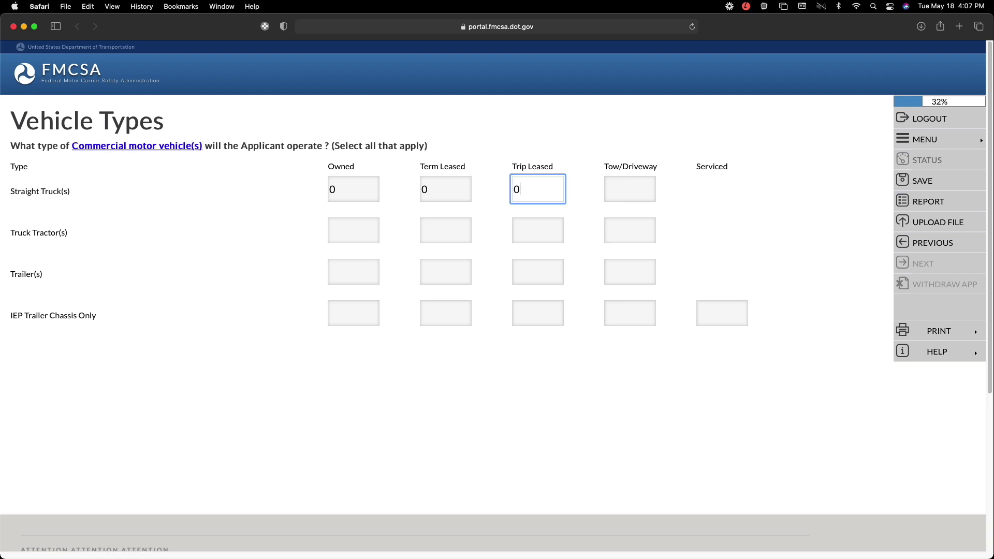
{"action": "key", "text": "Tab"}
{"action": "type", "text": "0"}
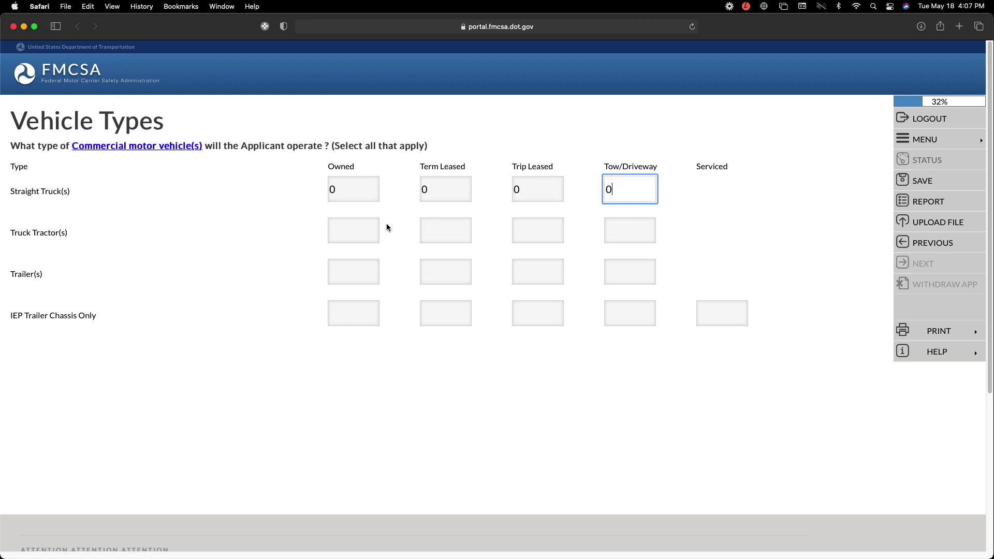
- Set Truck Tractor to 1 owned, with 0 term leased, trip leased and tow/driveway
{"action": "left_click", "coordinate": [359, 233]}
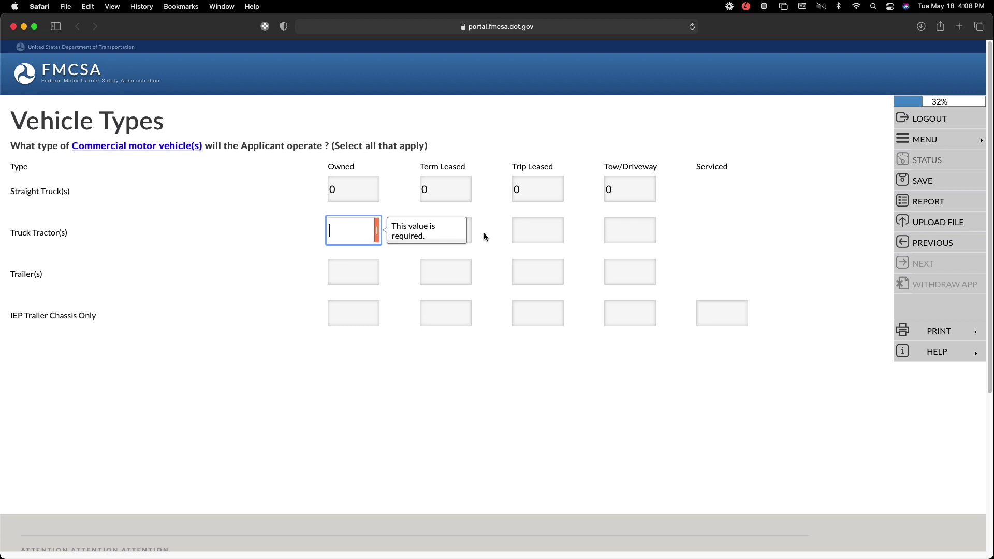
{"action": "left_click", "coordinate": [558, 229]}
{"action": "left_click", "coordinate": [621, 234]}
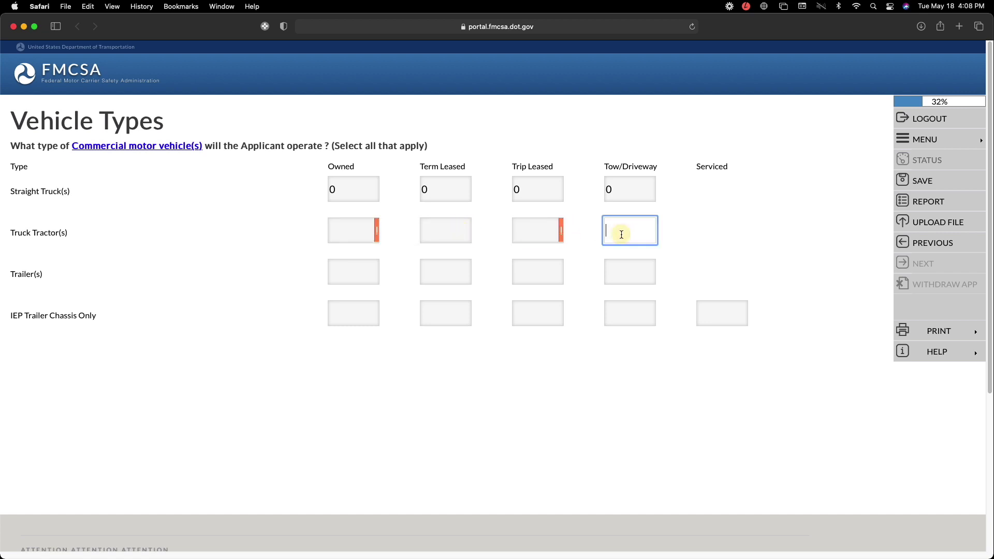
{"action": "type", "text": "0"}
{"action": "left_click", "coordinate": [526, 233]}
{"action": "left_click", "coordinate": [526, 233]}
{"action": "type", "text": "0"}
{"action": "left_click", "coordinate": [433, 223]}
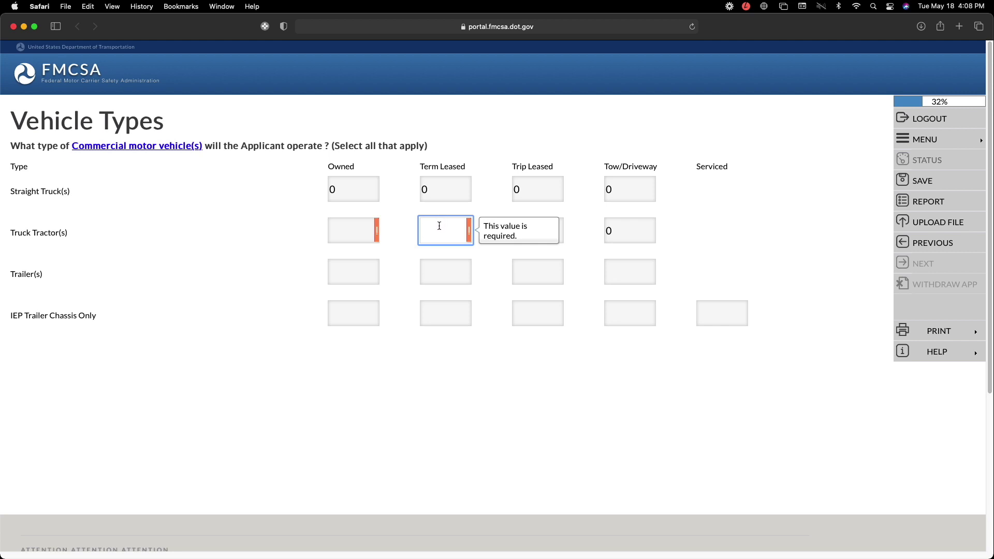
{"action": "type", "text": "1"}
{"action": "key", "text": "BackSpace"}
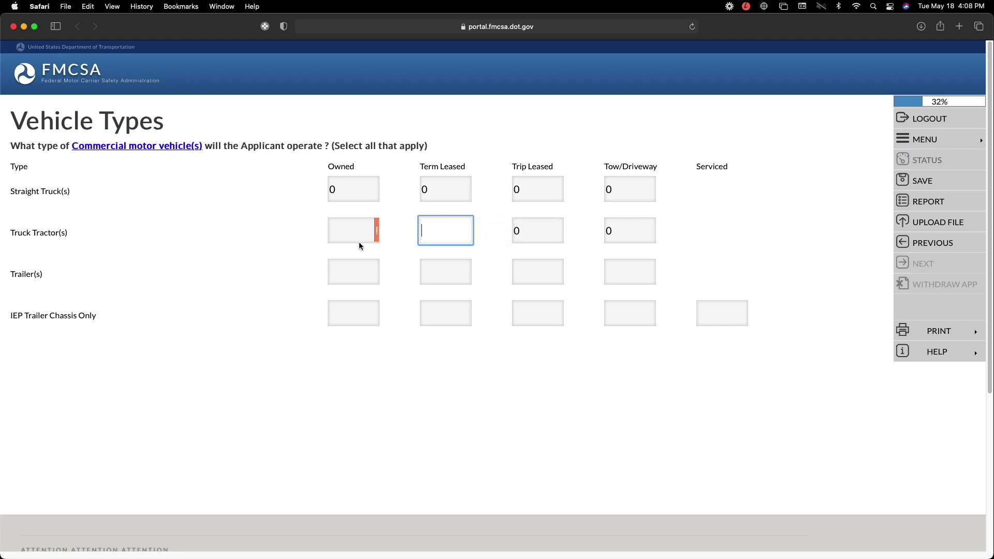
{"action": "left_click", "coordinate": [343, 231]}
{"action": "type", "text": "1"}
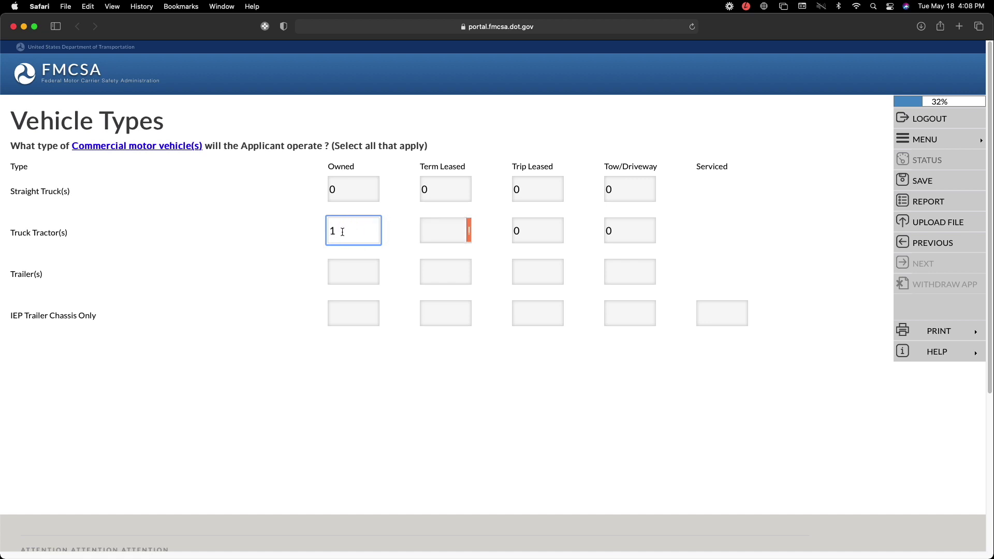
{"action": "left_click", "coordinate": [436, 228]}
{"action": "type", "text": "0"}
- Set Trailer to 1 owned, with 0 term leased, trip leased and tow/driveway
{"action": "left_click", "coordinate": [350, 272]}
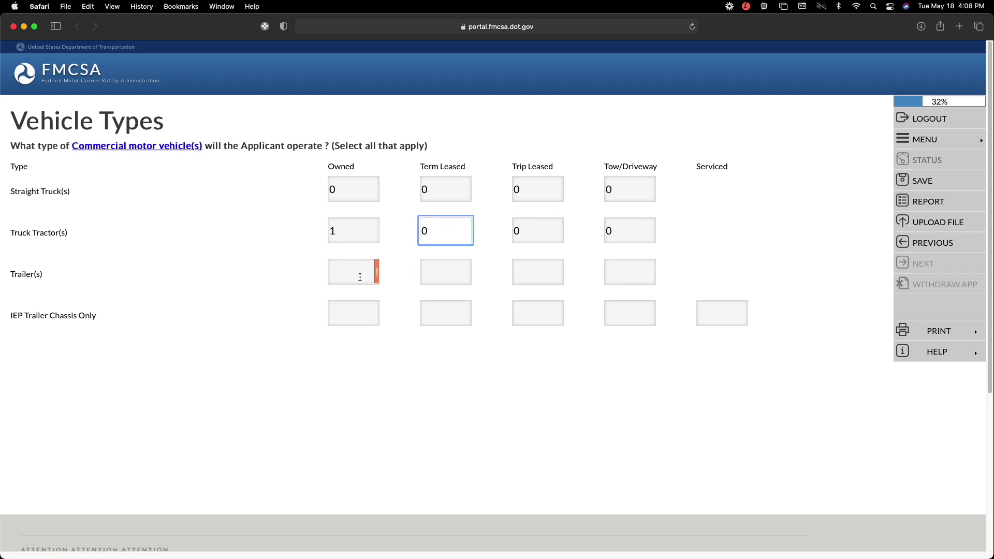
{"action": "left_click", "coordinate": [360, 277]}
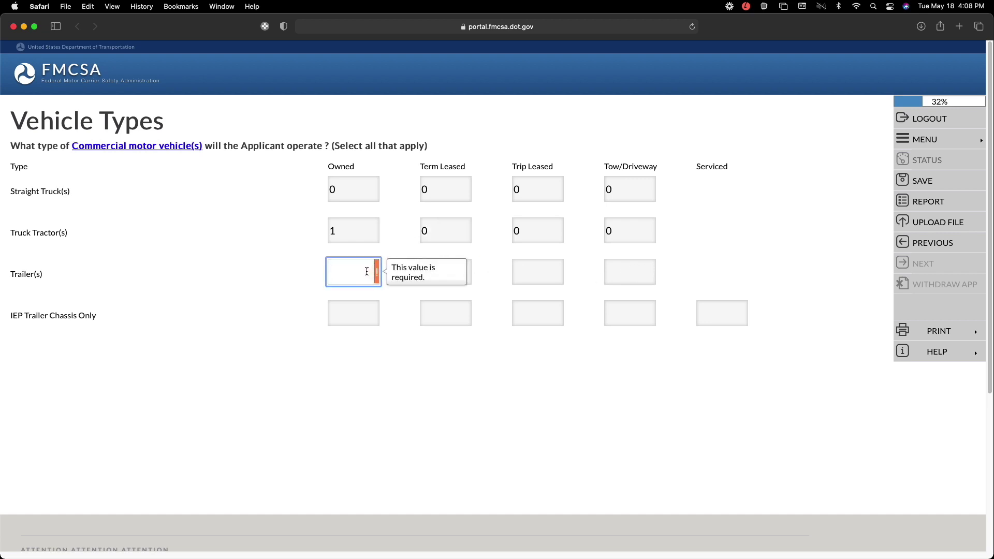
{"action": "left_click", "coordinate": [452, 273]}
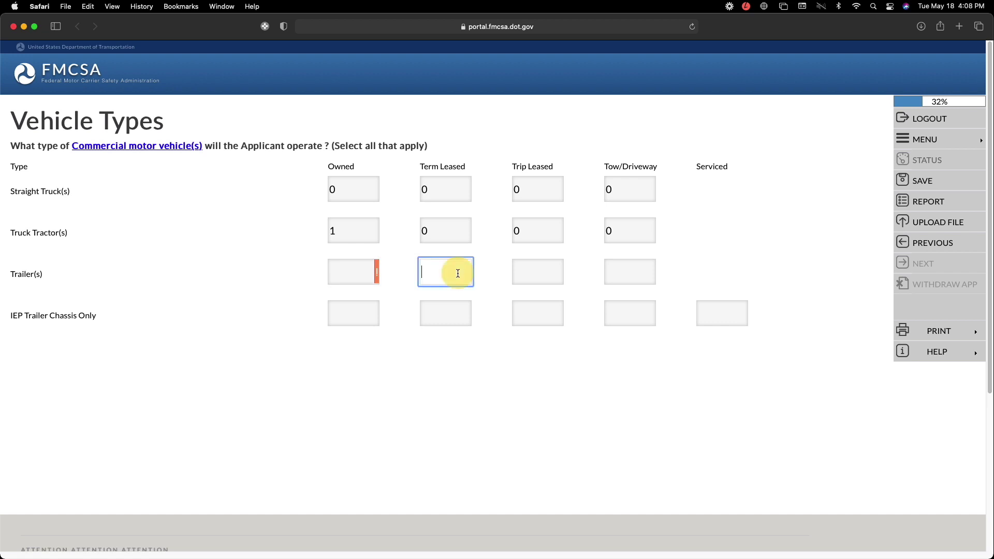
{"action": "left_click", "coordinate": [551, 273]}
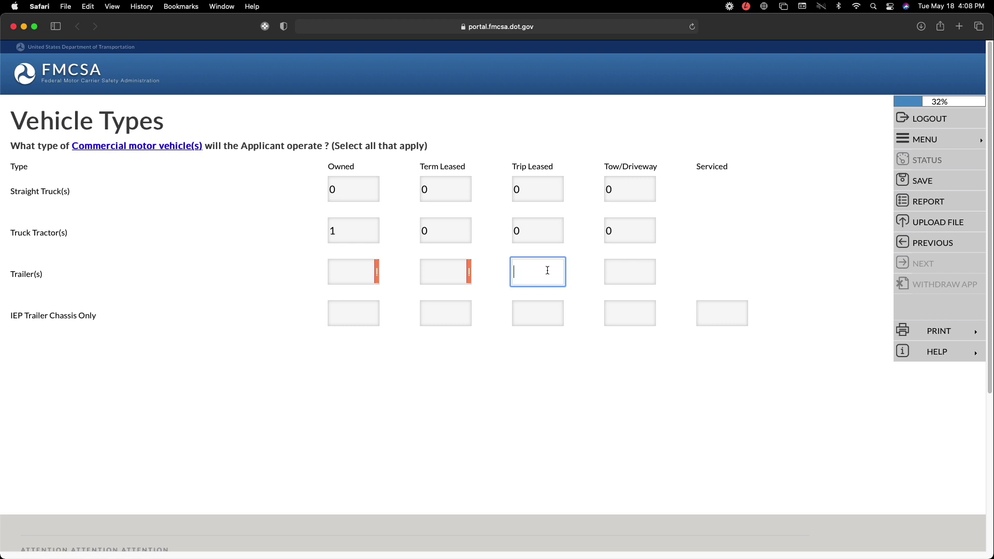
{"action": "left_click", "coordinate": [351, 270]}
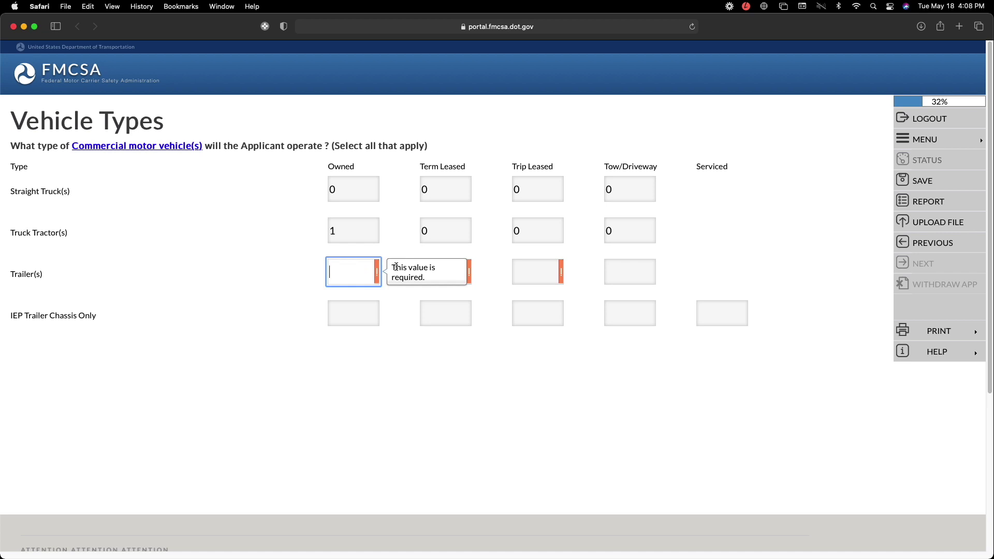
{"action": "type", "text": "1"}
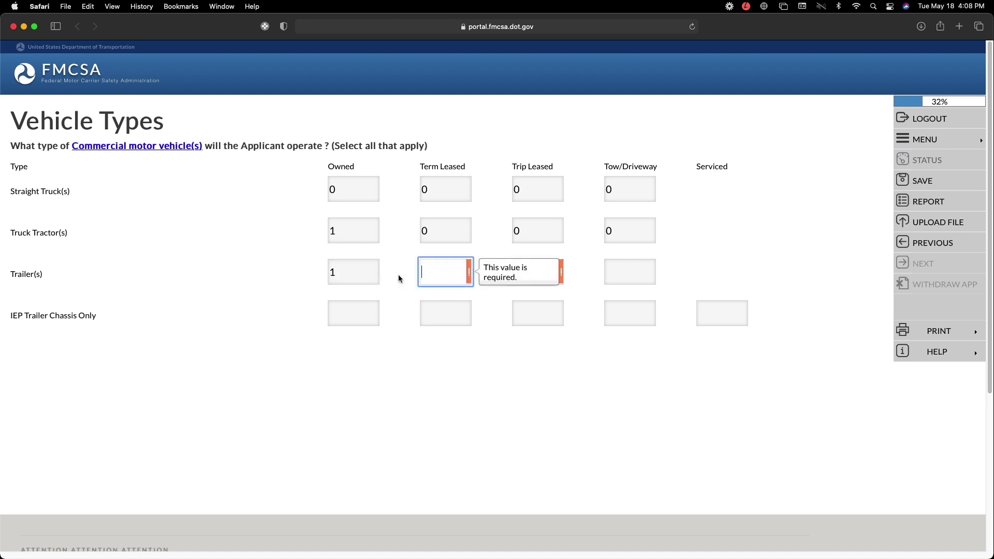
{"action": "type", "text": "0"}
{"action": "left_click", "coordinate": [542, 272]}
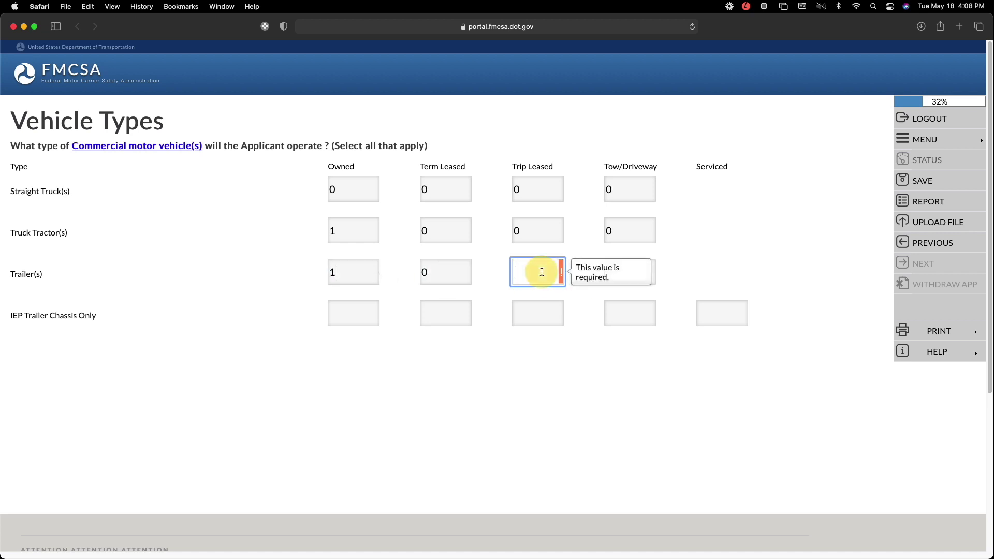
{"action": "type", "text": "0"}
{"action": "left_click", "coordinate": [638, 273]}
{"action": "type", "text": "0"}
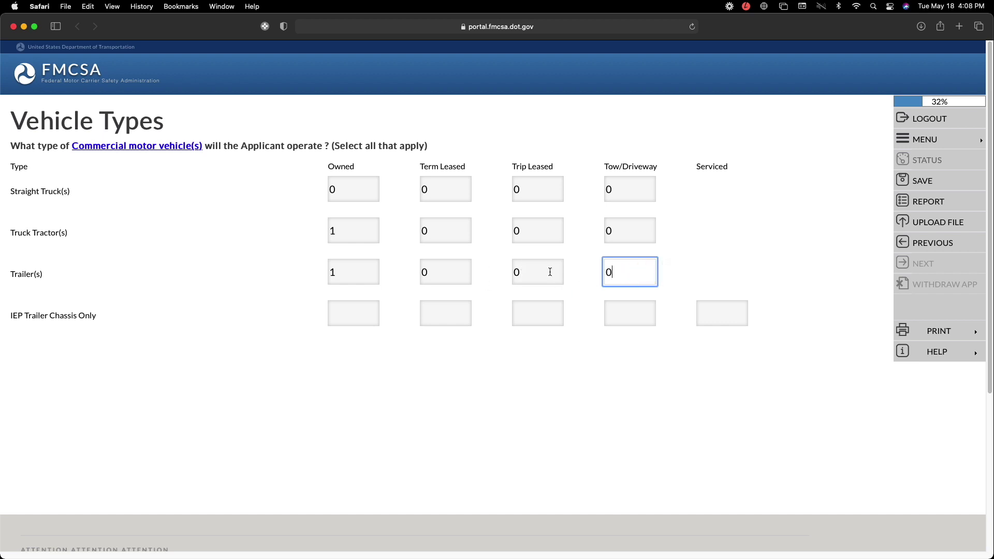
- Enter 0 for every IEP Trailer Chassis count and save the vehicle types
{"action": "left_click", "coordinate": [350, 314]}
{"action": "left_click", "coordinate": [359, 309]}
{"action": "type", "text": "0"}
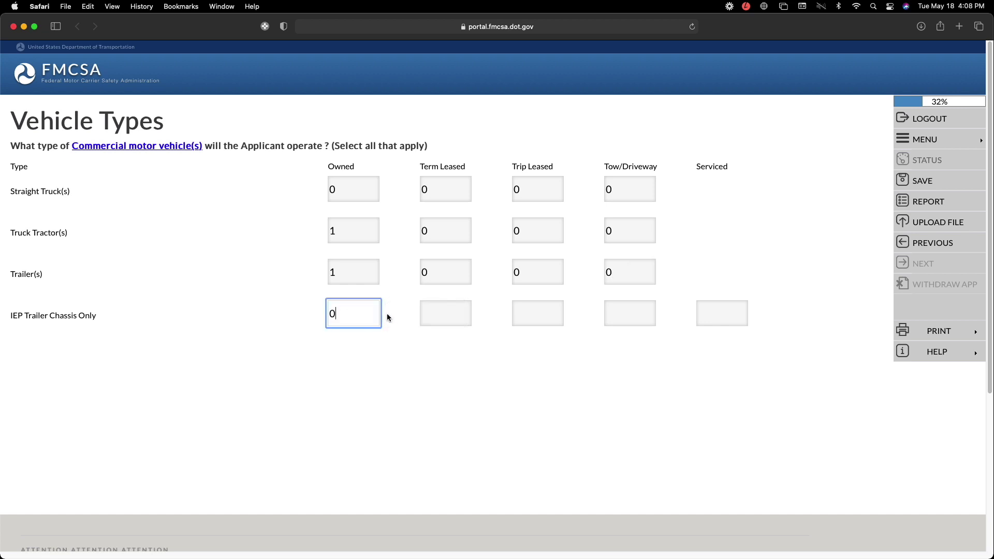
{"action": "left_click", "coordinate": [439, 313]}
{"action": "type", "text": "0"}
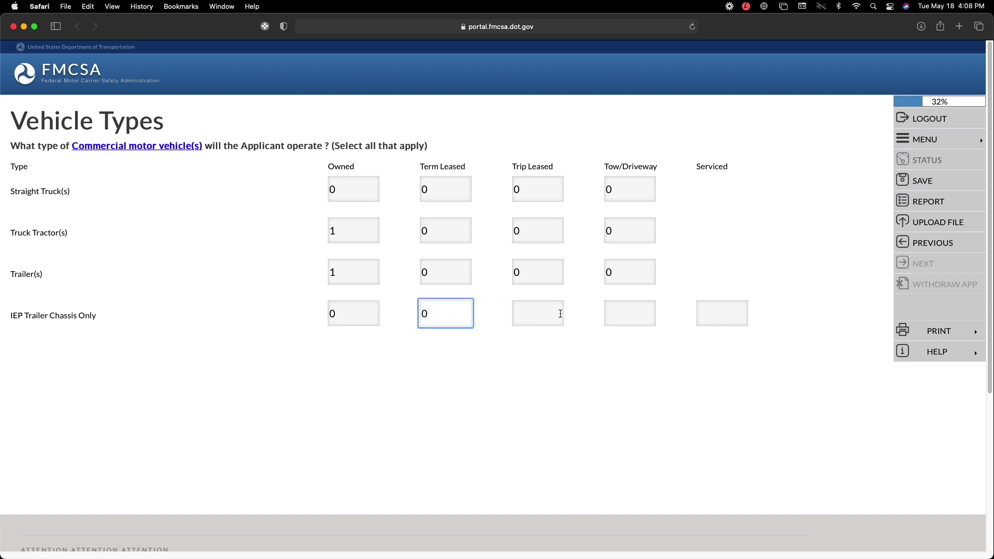
{"action": "left_click", "coordinate": [548, 315]}
{"action": "type", "text": "0"}
{"action": "left_click", "coordinate": [642, 315]}
{"action": "type", "text": "0"}
{"action": "left_click", "coordinate": [723, 315]}
{"action": "type", "text": "0"}
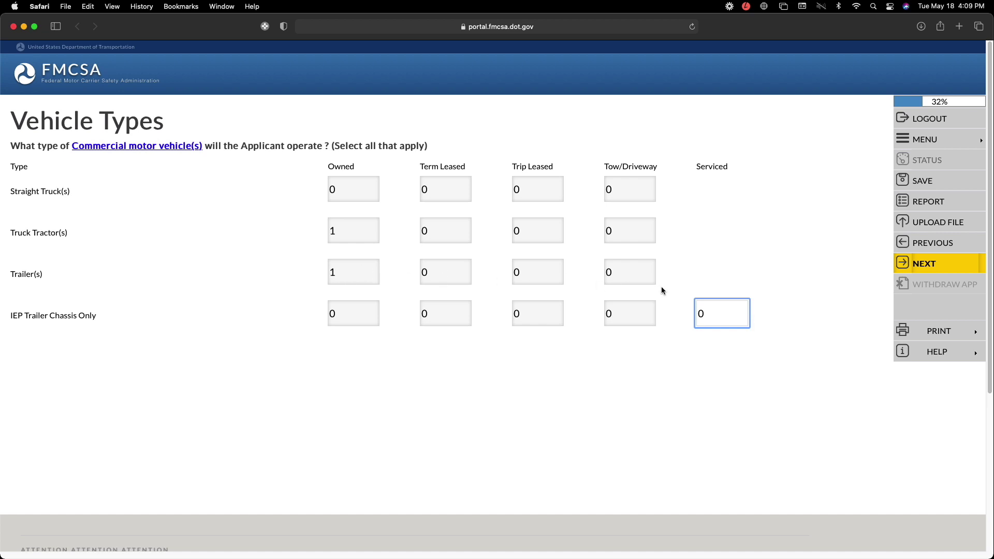
{"action": "left_click", "coordinate": [940, 265]}
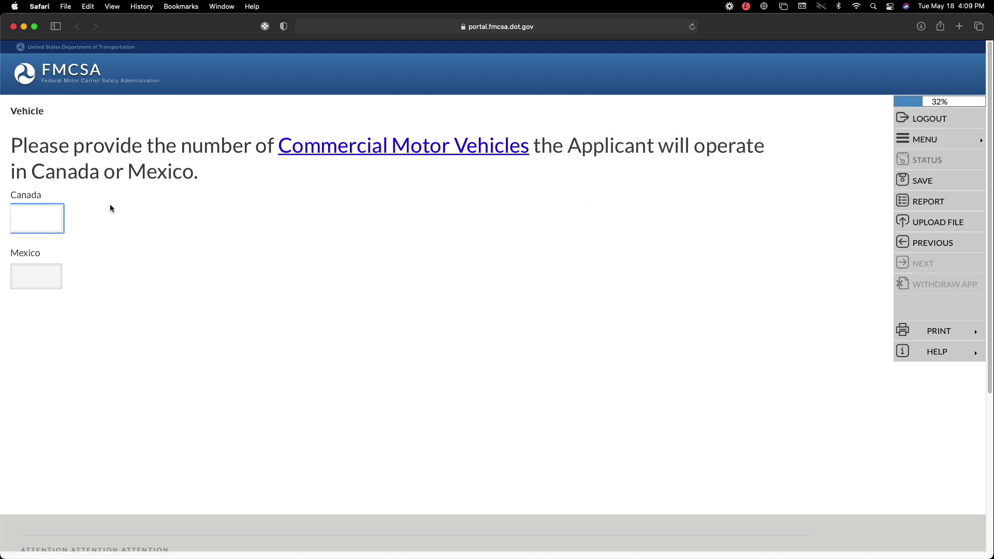
- Enter 0 vehicles for Canada and 0 for Mexico and continue
{"action": "type", "text": "0"}
{"action": "left_click", "coordinate": [44, 282]}
{"action": "type", "text": "0"}
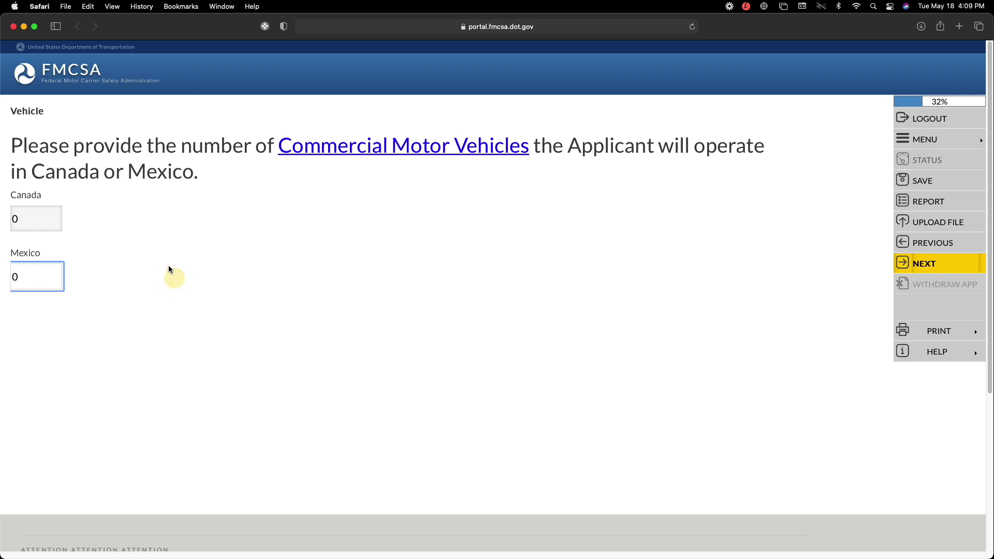
{"action": "left_click", "coordinate": [917, 264]}
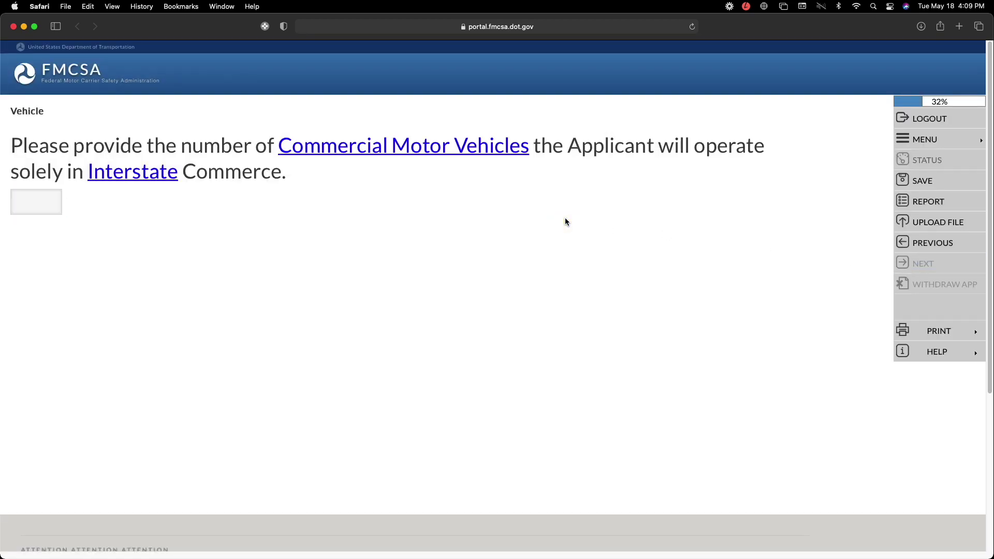
- Enter 0 for the interstate-only vehicle count and continue
{"action": "left_click", "coordinate": [34, 197]}
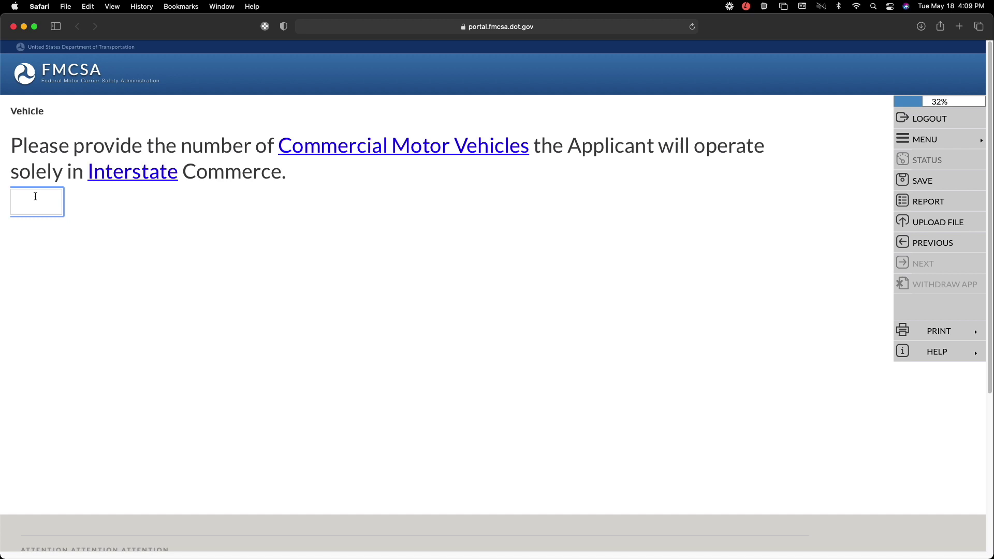
{"action": "type", "text": "0"}
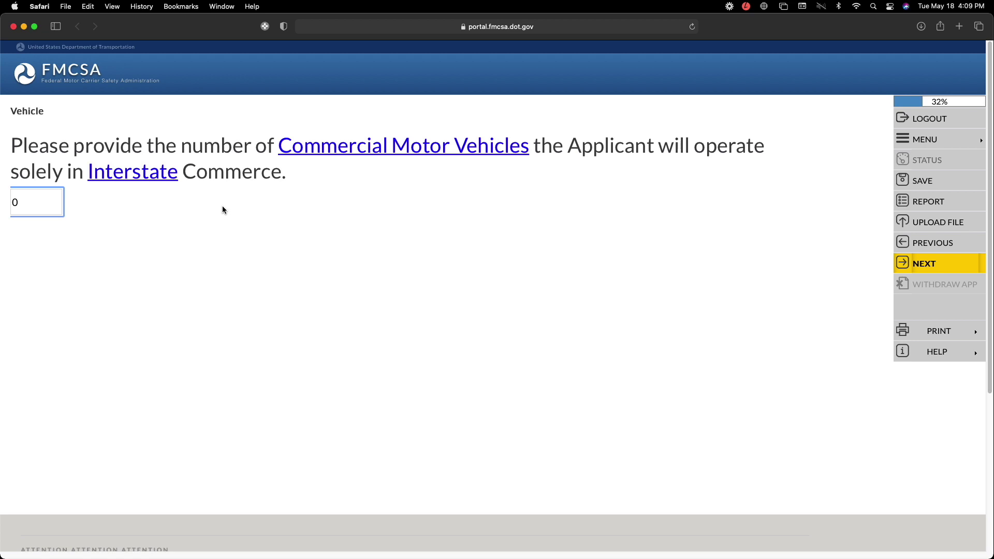
{"action": "left_click", "coordinate": [633, 263]}
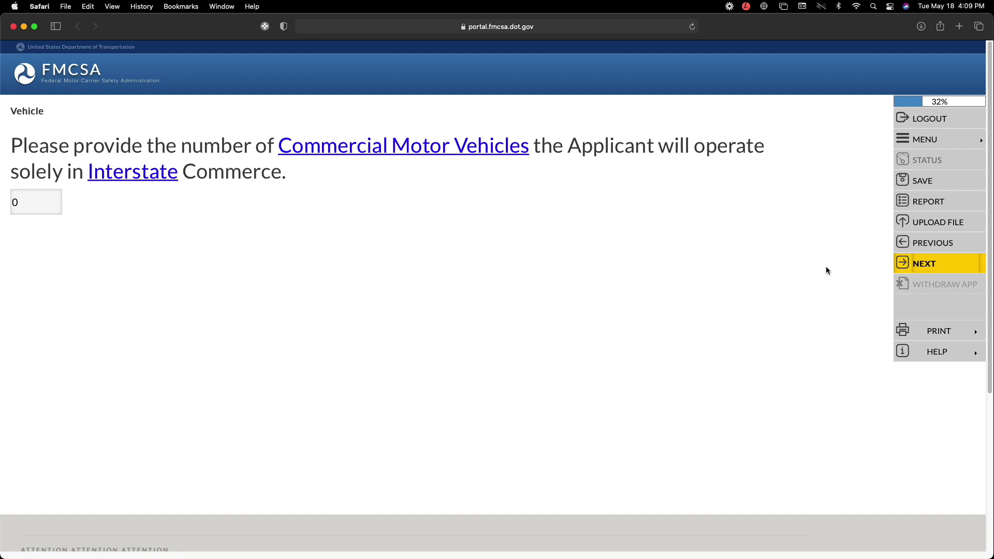
{"action": "left_click", "coordinate": [903, 274]}
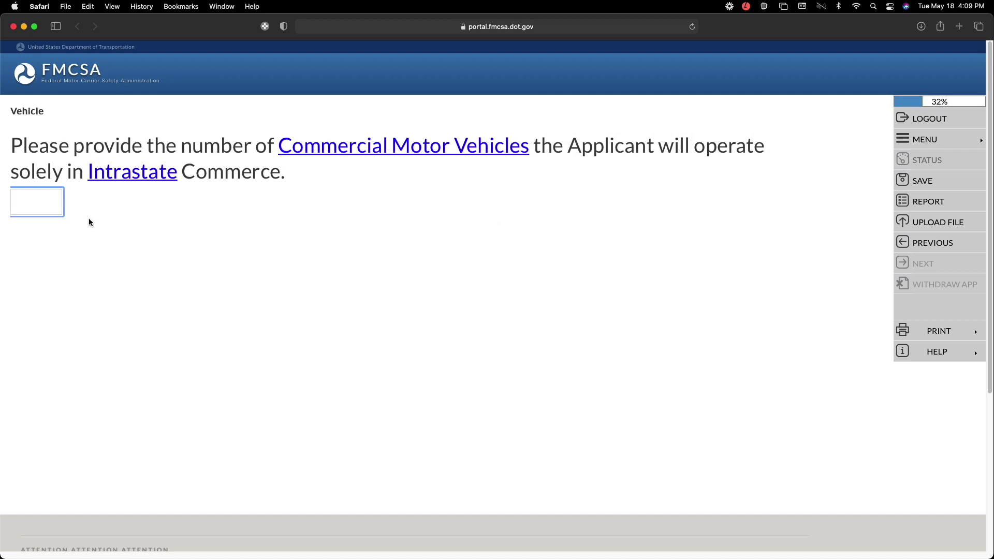
- Return to the interstate question and change the vehicle count to 1
{"action": "left_click", "coordinate": [942, 243]}
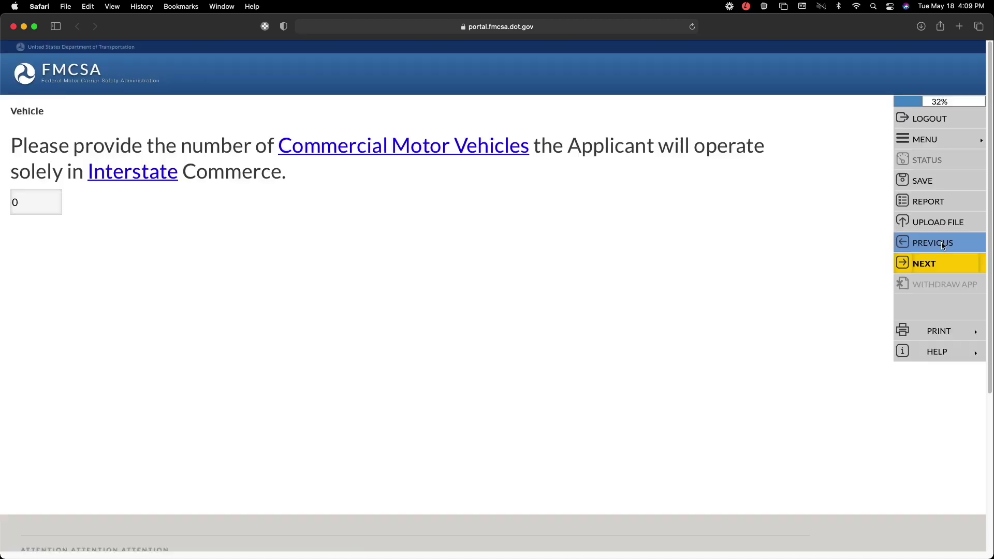
{"action": "left_click", "coordinate": [29, 203]}
{"action": "type", "text": "1"}
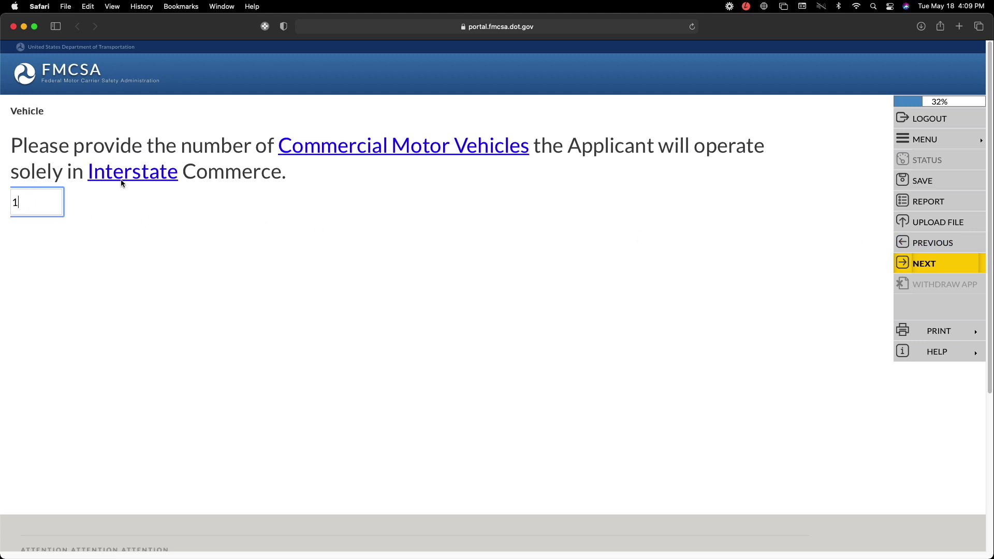
{"action": "mouse_move", "coordinate": [91, 176]}
{"action": "left_click", "coordinate": [126, 213]}
{"action": "left_click", "coordinate": [36, 203]}
{"action": "double_click", "coordinate": [38, 206]}
{"action": "left_click", "coordinate": [234, 246]}
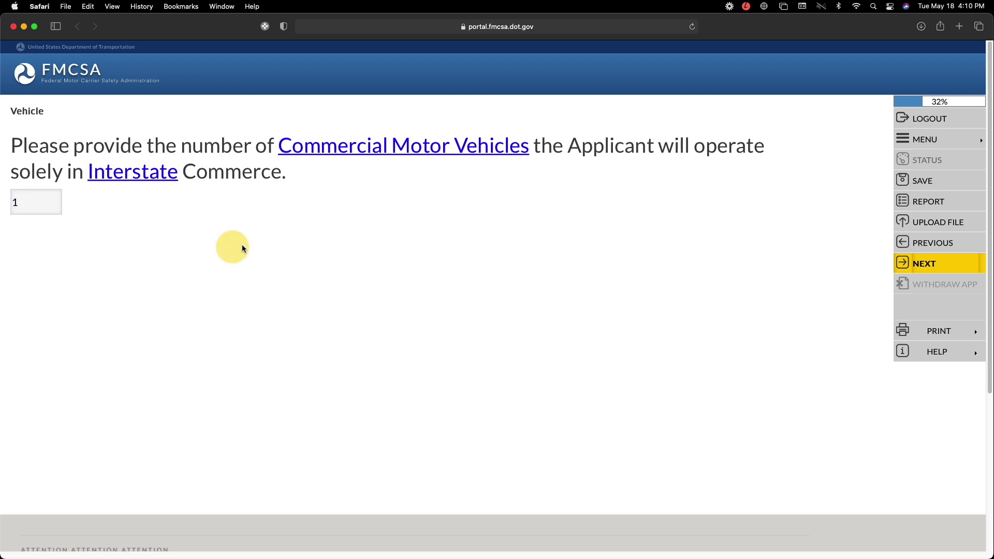
{"action": "left_click", "coordinate": [926, 266]}
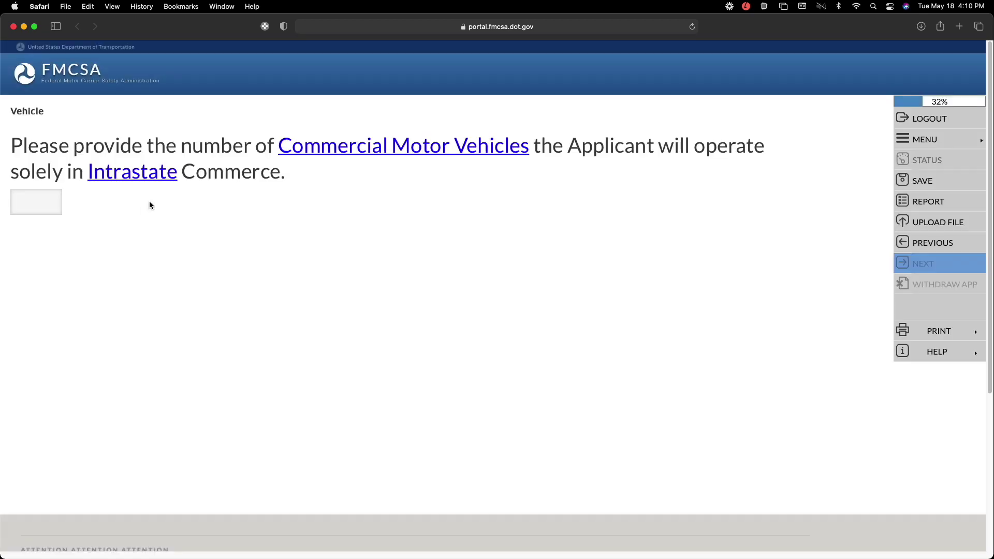
- Enter 0 intrastate-only vehicles and accept the Vehicle Summary
{"action": "left_click", "coordinate": [27, 201]}
{"action": "type", "text": "0"}
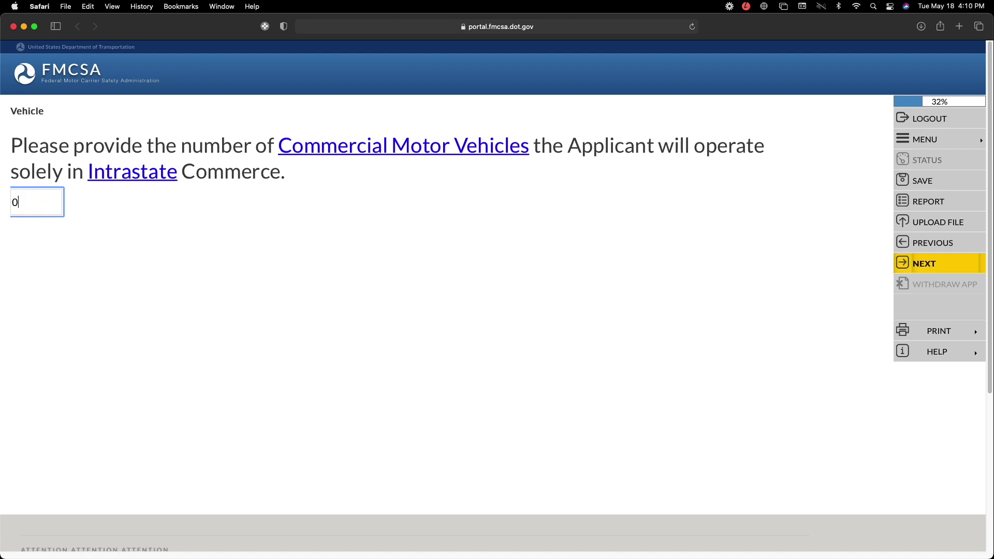
{"action": "mouse_move", "coordinate": [133, 176]}
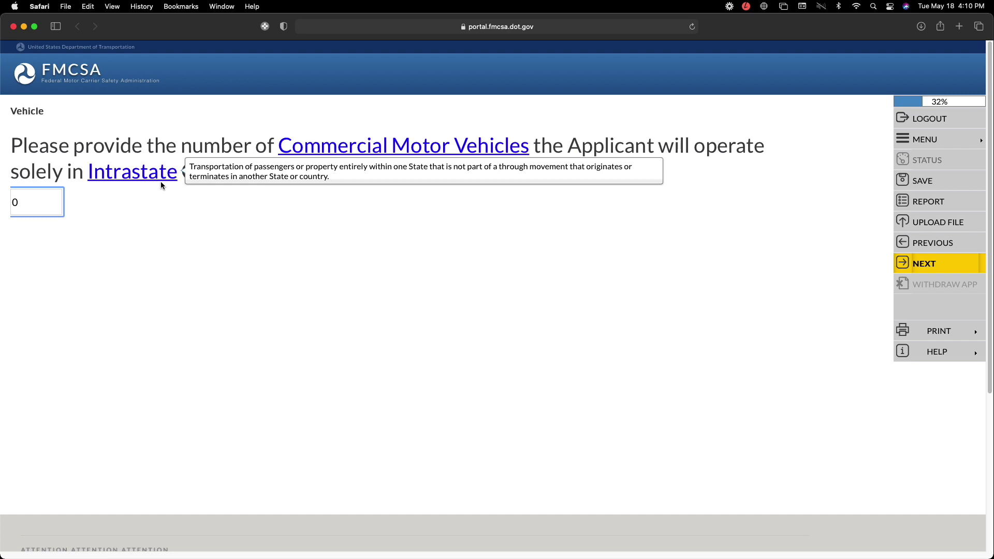
{"action": "left_click", "coordinate": [249, 230]}
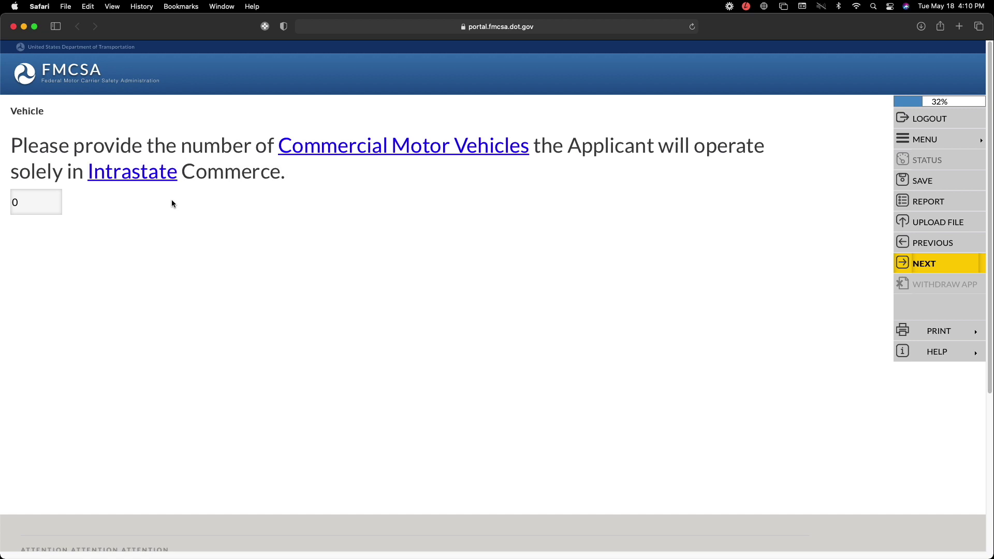
{"action": "left_click", "coordinate": [927, 263]}
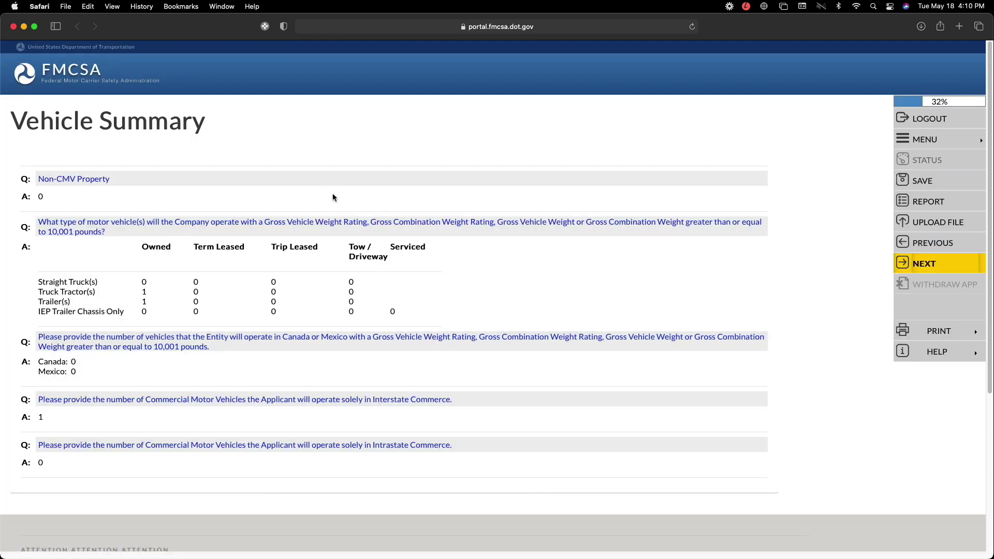
{"action": "left_click", "coordinate": [931, 265]}
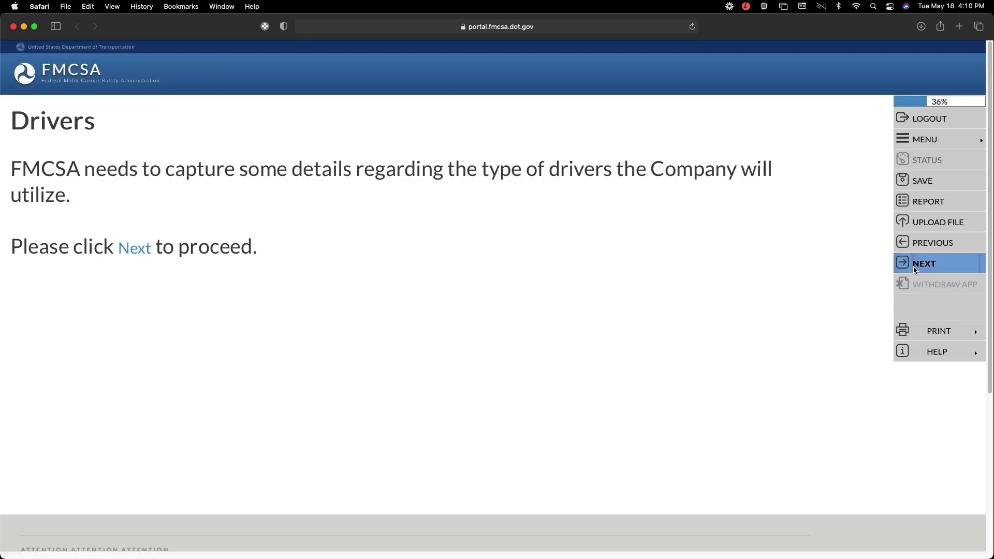
- Enter 0 interstate drivers within 100 air-miles and 1 beyond
{"action": "left_click", "coordinate": [930, 266]}
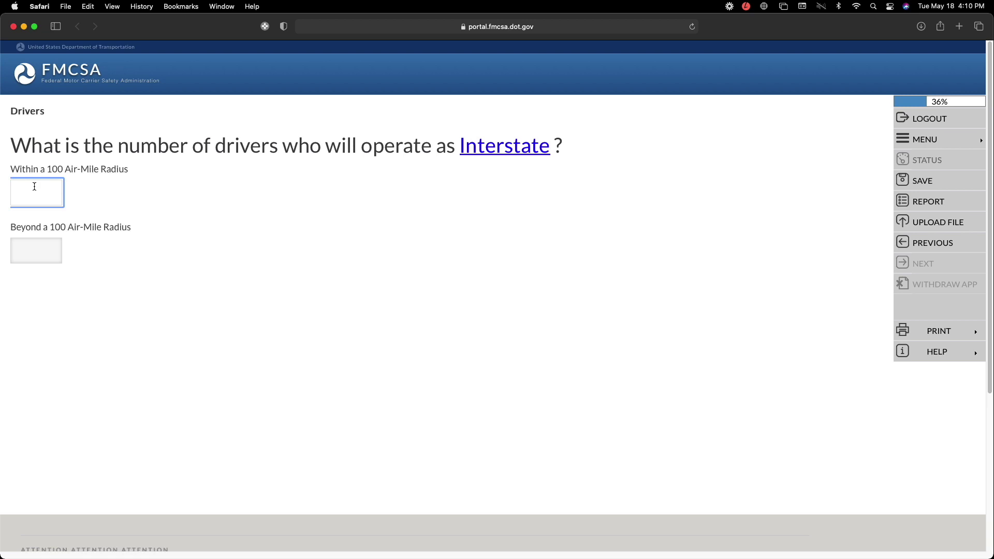
{"action": "type", "text": "0"}
{"action": "left_click", "coordinate": [40, 250]}
{"action": "type", "text": "1"}
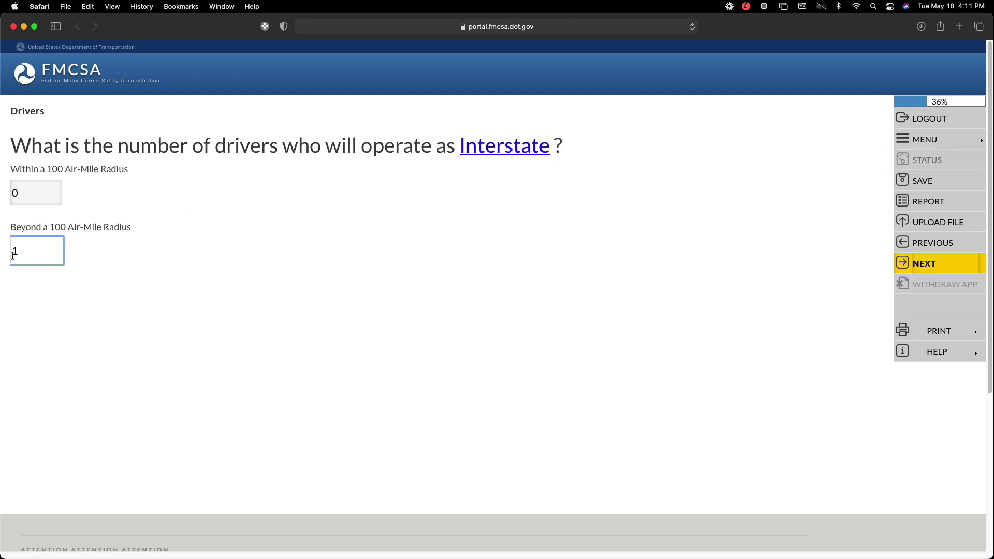
{"action": "left_click", "coordinate": [406, 256]}
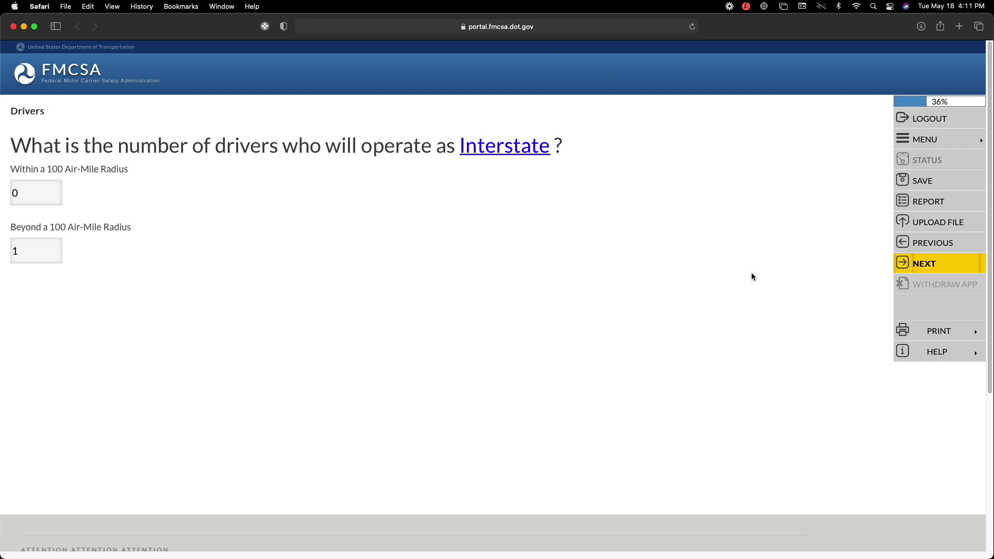
{"action": "left_click", "coordinate": [937, 262]}
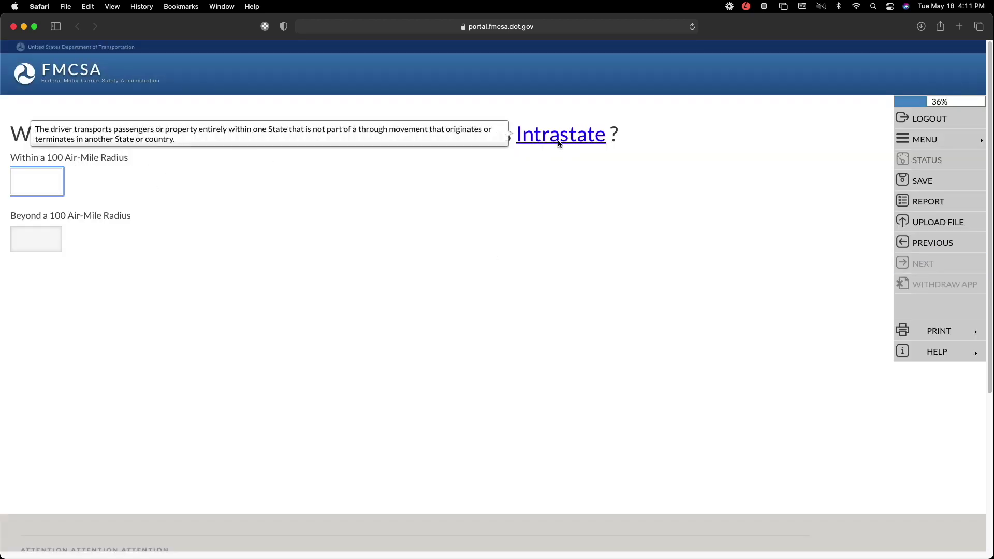
- Enter 0 intrastate drivers within and beyond the radius, and 1 CDL holder
{"action": "type", "text": "0"}
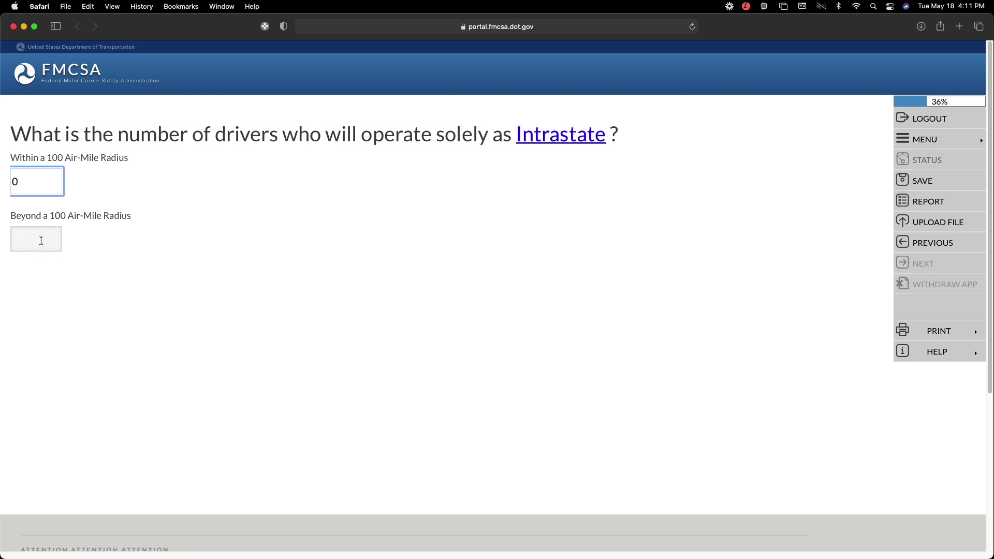
{"action": "left_click", "coordinate": [43, 241]}
{"action": "type", "text": "0"}
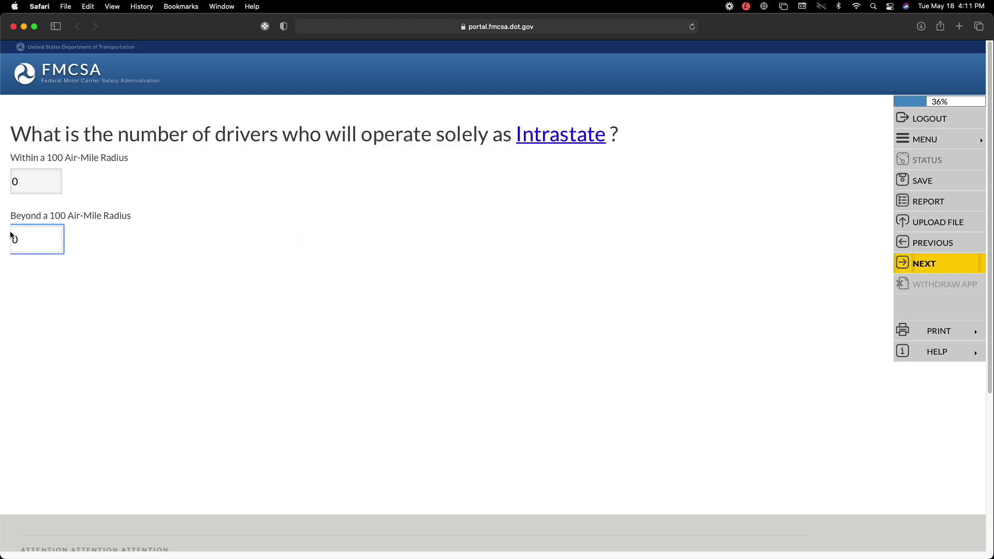
{"action": "left_click", "coordinate": [923, 265]}
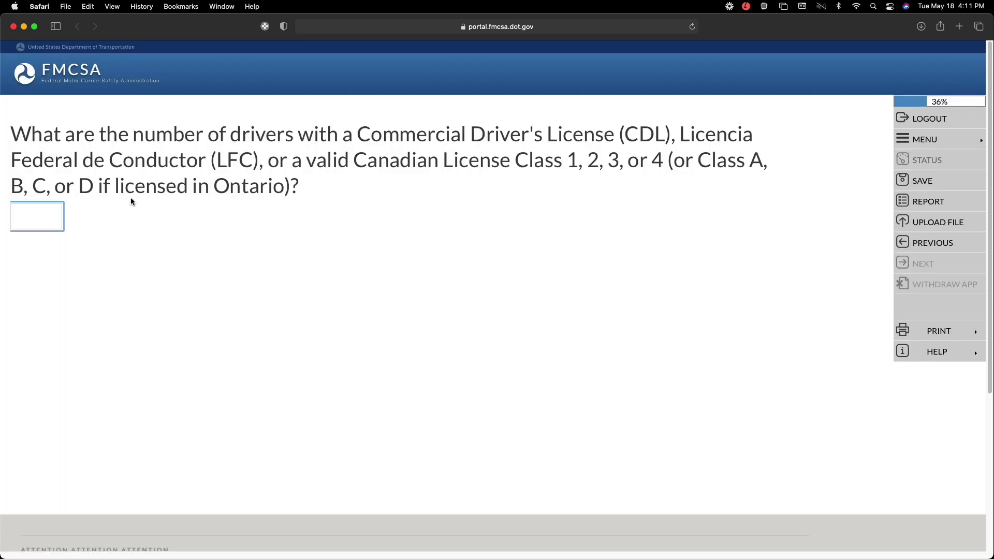
{"action": "type", "text": "1"}
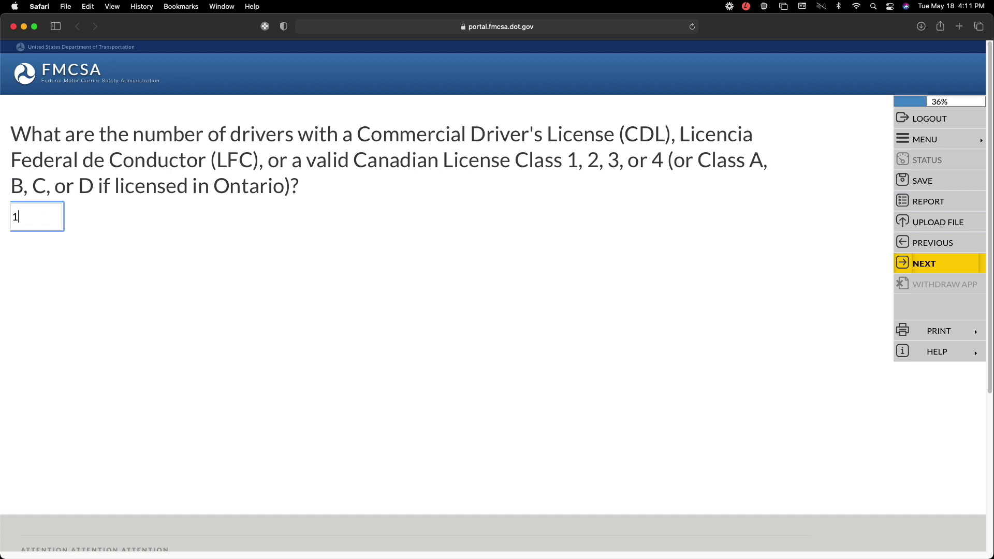
{"action": "left_click", "coordinate": [932, 269]}
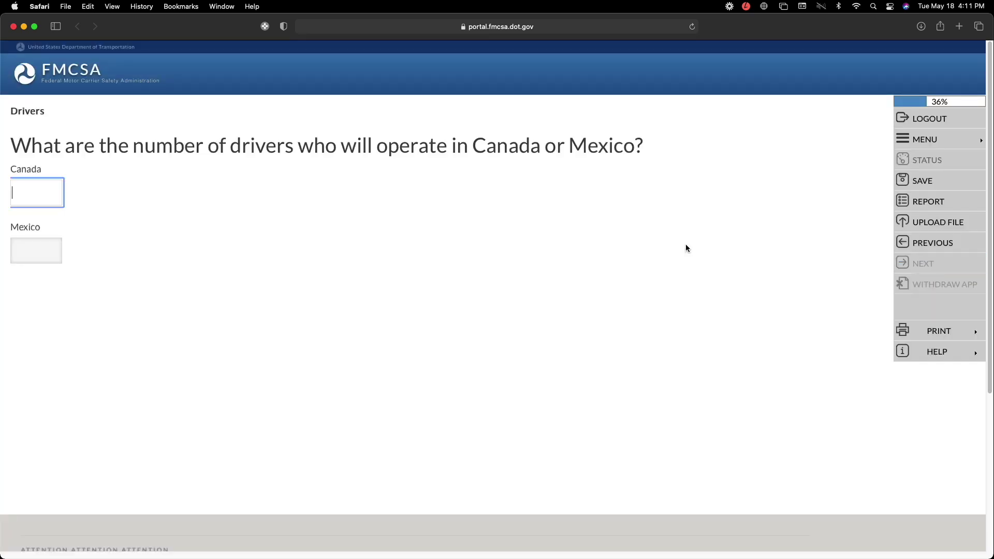
- Enter 0 drivers for Canada and 0 for Mexico
{"action": "left_click", "coordinate": [28, 186]}
{"action": "type", "text": "0"}
{"action": "left_click", "coordinate": [46, 255]}
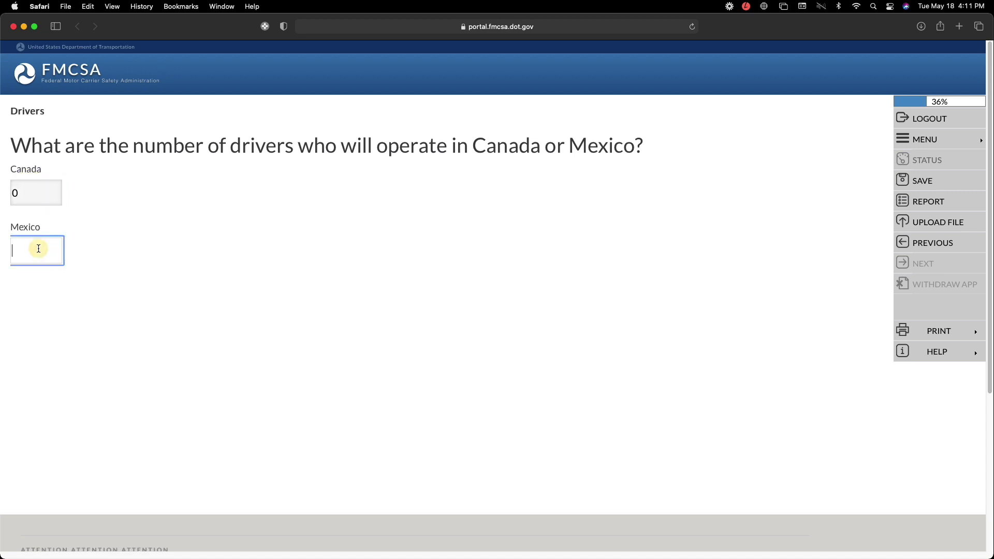
{"action": "type", "text": "0"}
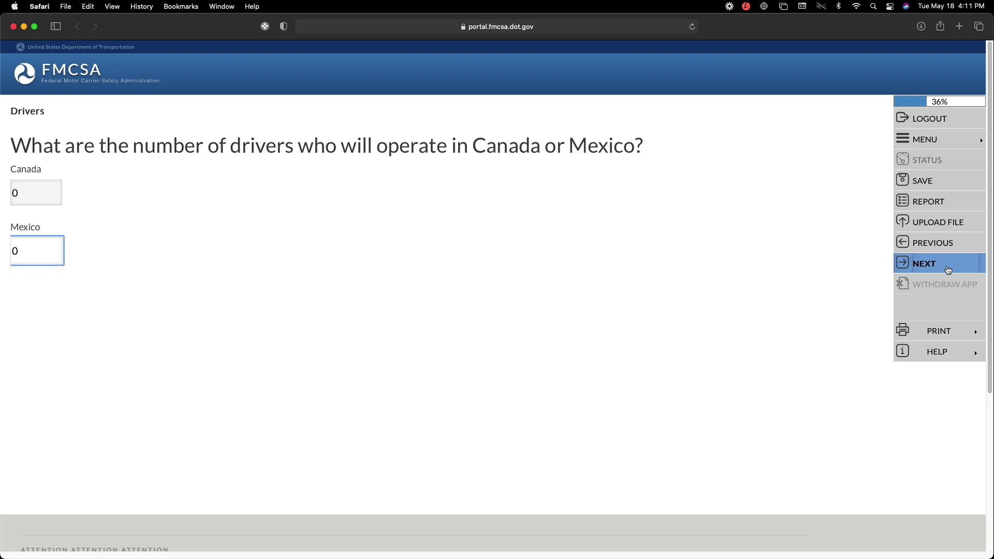
{"action": "left_click", "coordinate": [948, 270]}
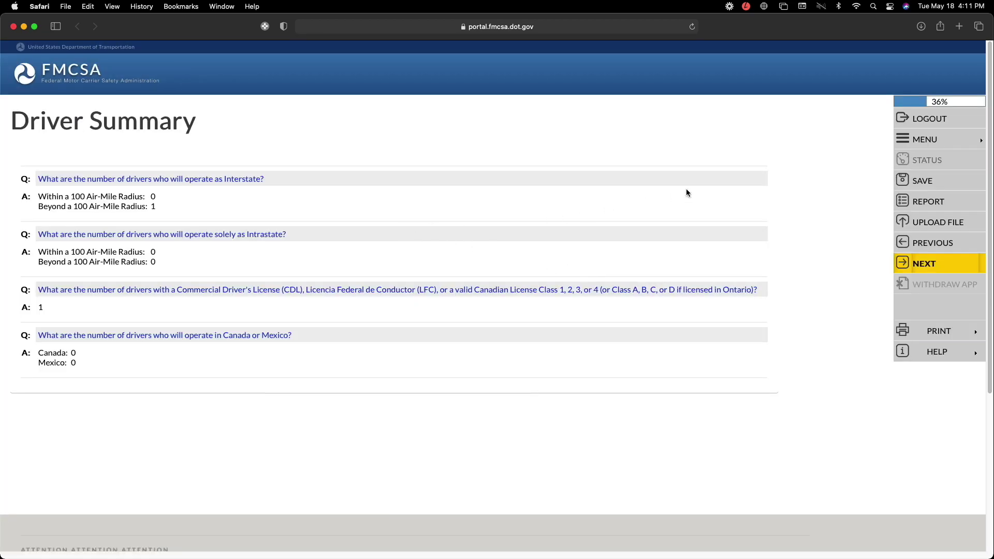
- Answer Yes to 10,001+ pound vehicles and accept the $750,000 liability minimum
{"action": "left_click", "coordinate": [918, 261]}
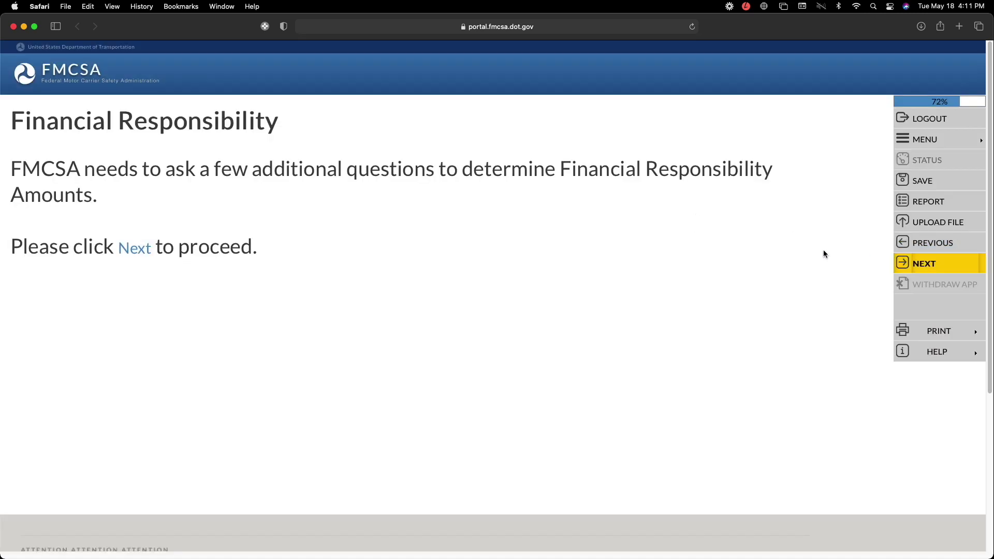
{"action": "left_click", "coordinate": [930, 262]}
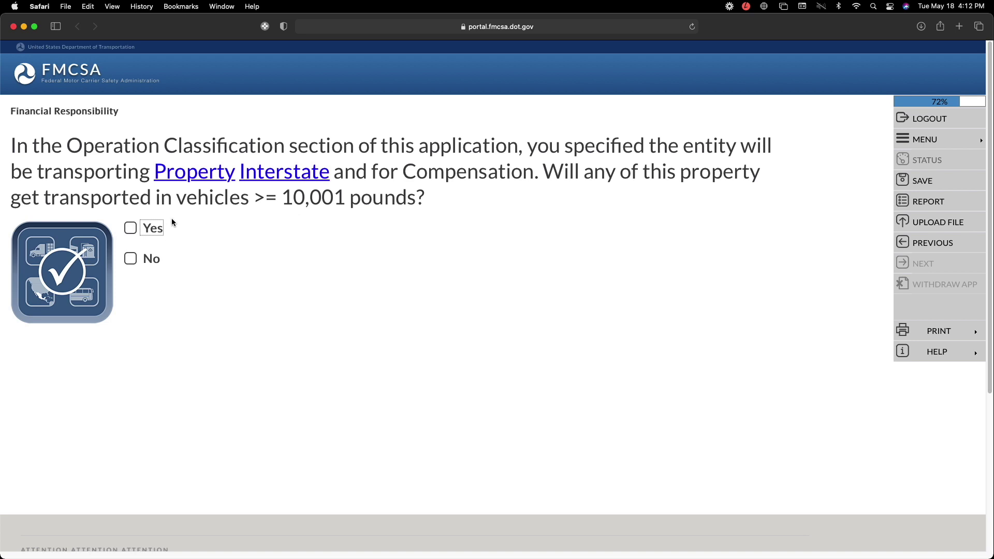
{"action": "left_click", "coordinate": [129, 229]}
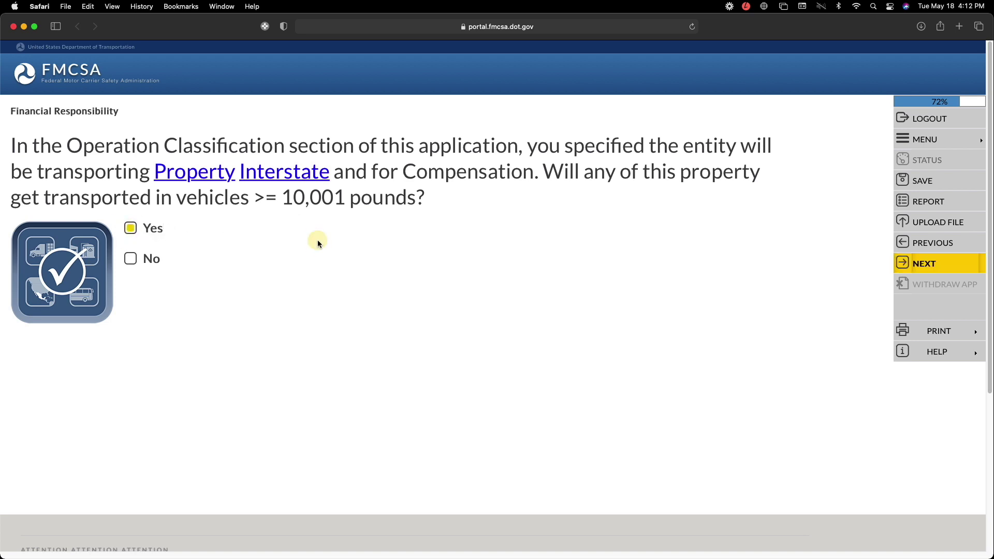
{"action": "left_click", "coordinate": [934, 265]}
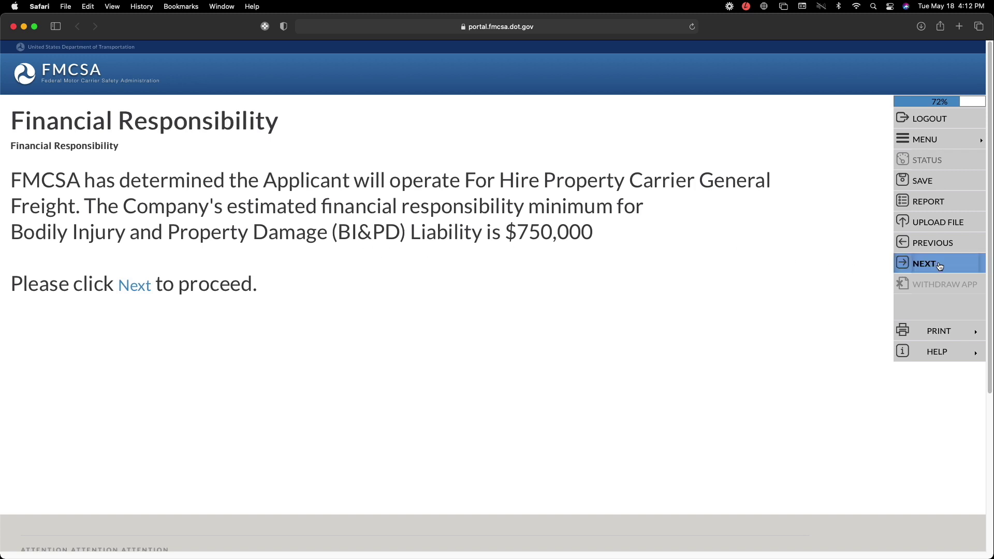
{"action": "left_click", "coordinate": [935, 264]}
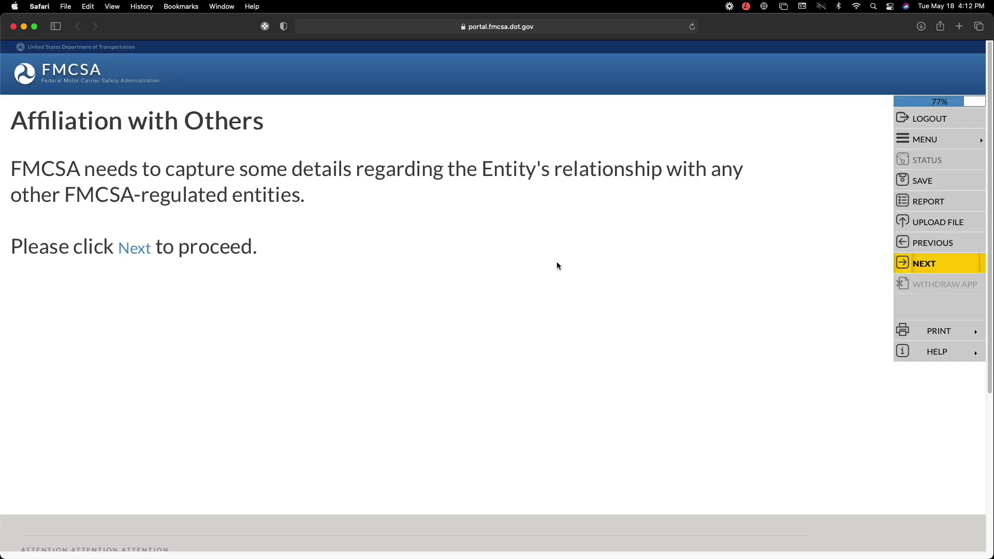
{"action": "left_click", "coordinate": [936, 264]}
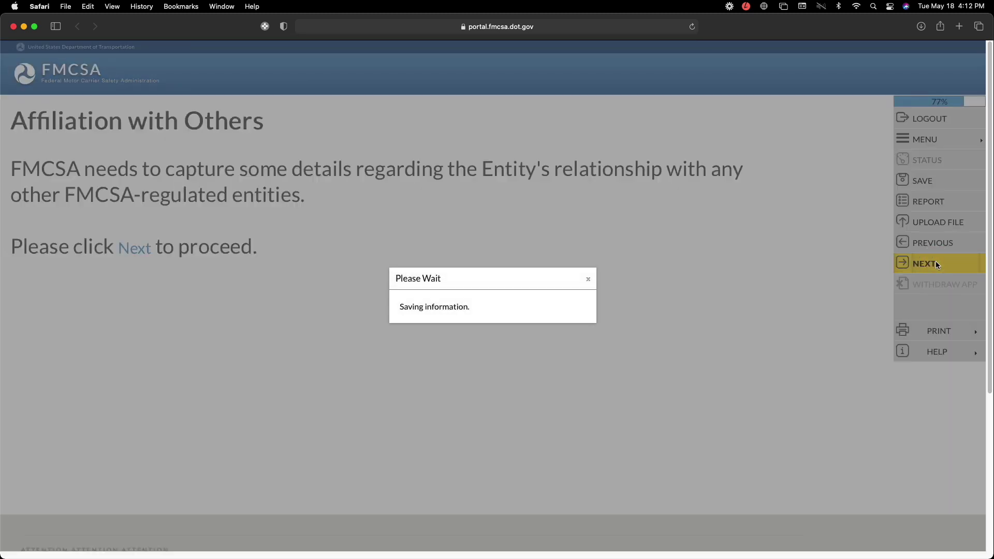
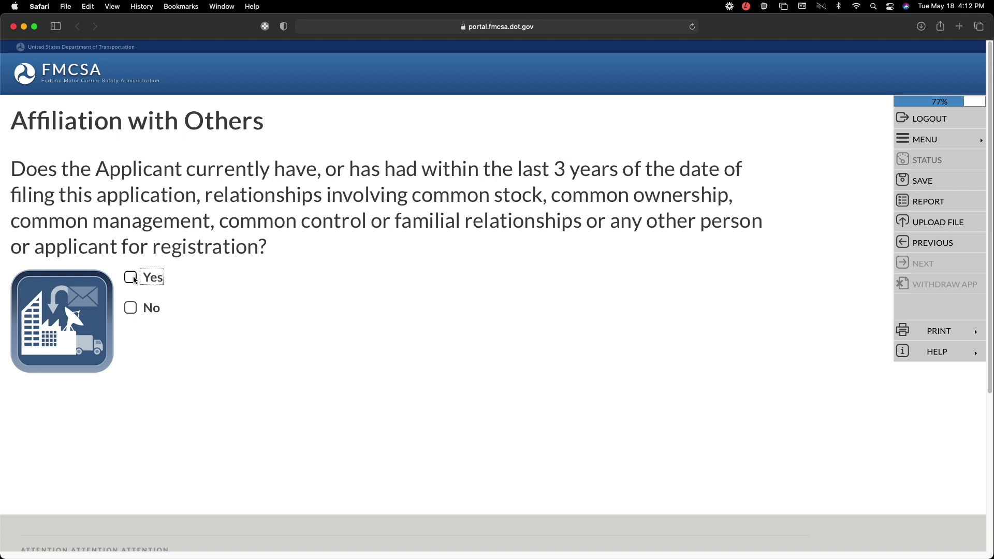
- Answer No to affiliation with others and move past the summary to the Certification Statement
{"action": "left_click", "coordinate": [130, 310]}
{"action": "left_click", "coordinate": [330, 321]}
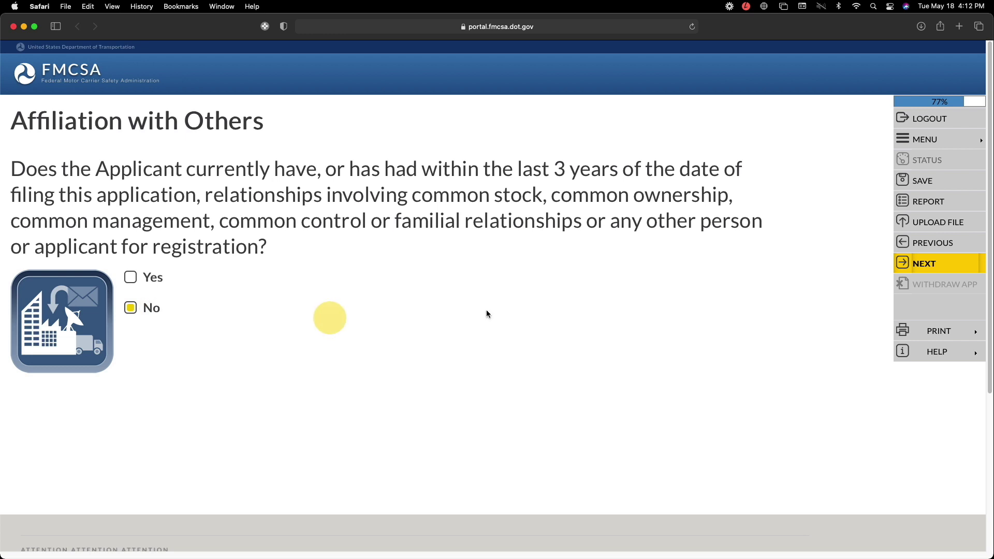
{"action": "left_click", "coordinate": [936, 267]}
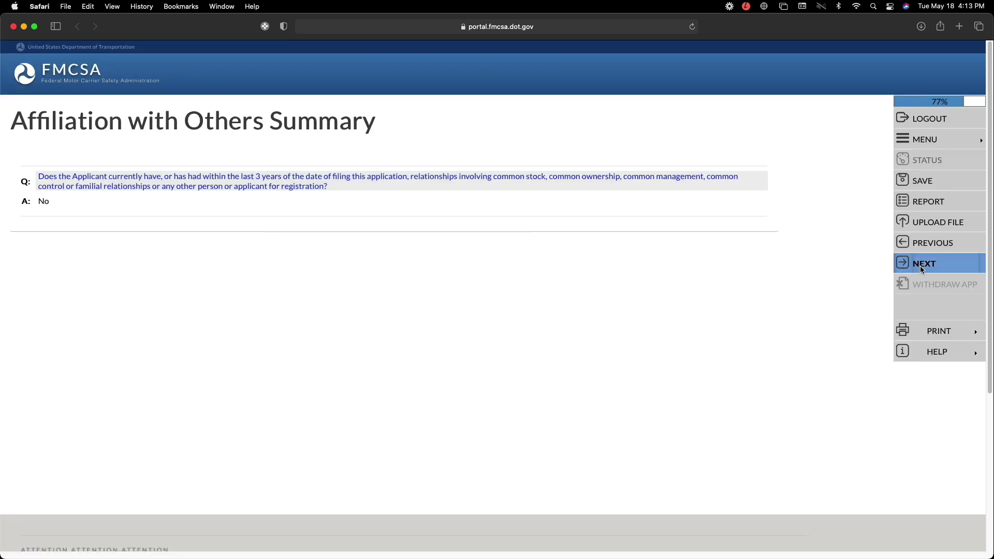
{"action": "left_click", "coordinate": [921, 266]}
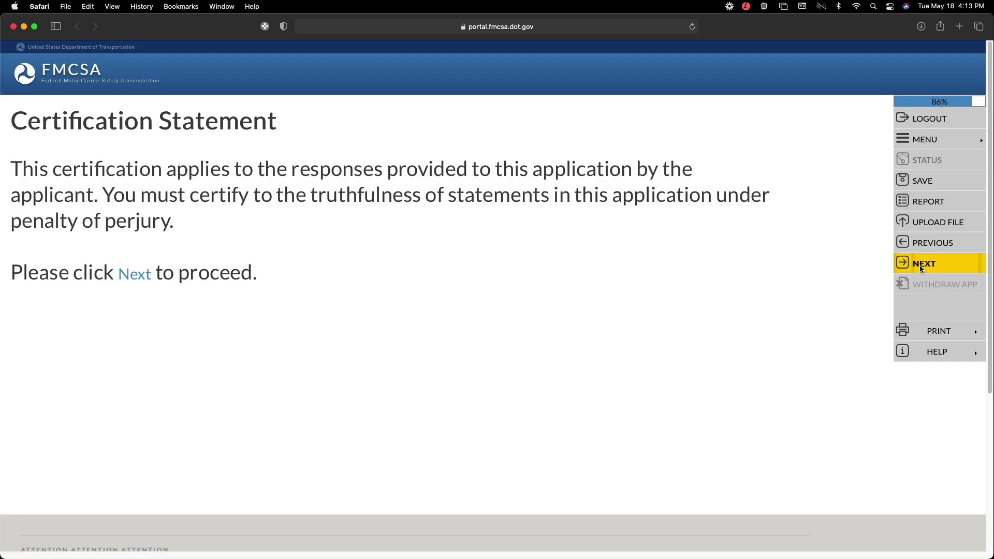
{"action": "left_click", "coordinate": [919, 265]}
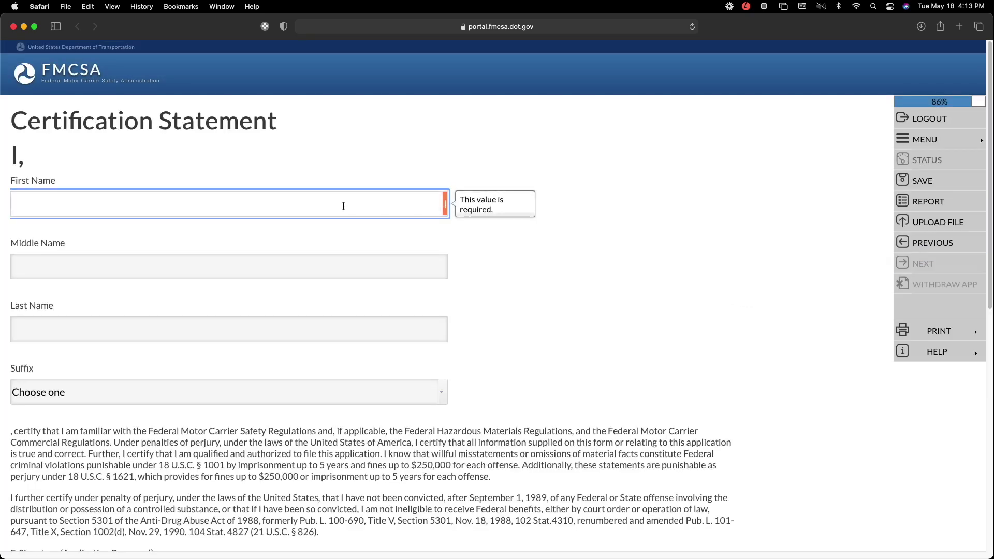
- Enter the signer's first and last name on the Certification Statement, leaving the suffix blank
{"action": "type", "text": "John"}
{"action": "left_click", "coordinate": [290, 335]}
{"action": "left_click", "coordinate": [291, 333]}
{"action": "type", "text": "Smith"}
{"action": "left_click", "coordinate": [444, 390]}
{"action": "left_click", "coordinate": [604, 402]}
{"action": "scroll", "coordinate": [460, 377], "scroll_direction": "down", "scroll_amount": 10}
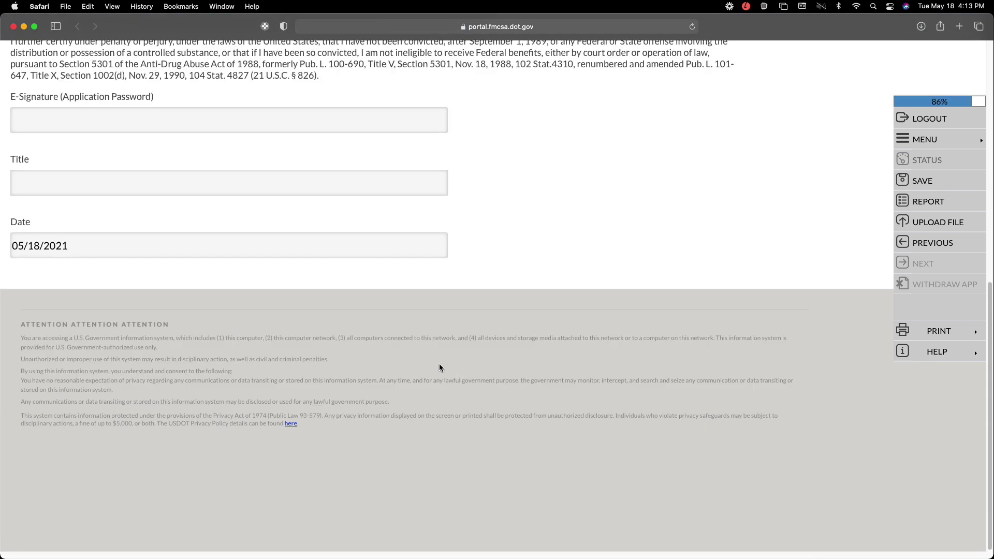
{"action": "scroll", "coordinate": [261, 254], "scroll_direction": "up", "scroll_amount": 5}
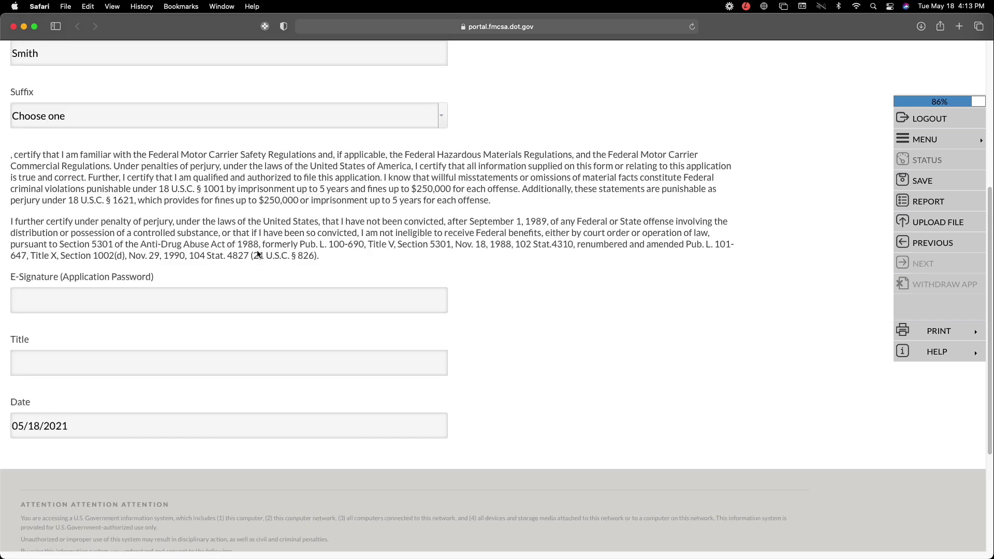
- Sign with the application password and title 'Owner', then save the certification statement
{"action": "left_click", "coordinate": [135, 299]}
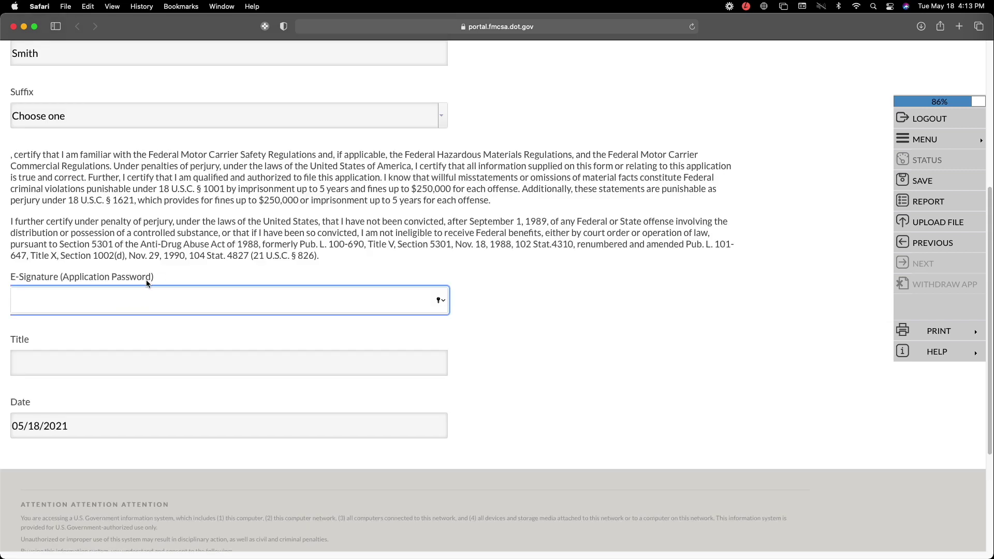
{"action": "left_click_drag", "start_coordinate": [150, 277], "coordinate": [62, 278]}
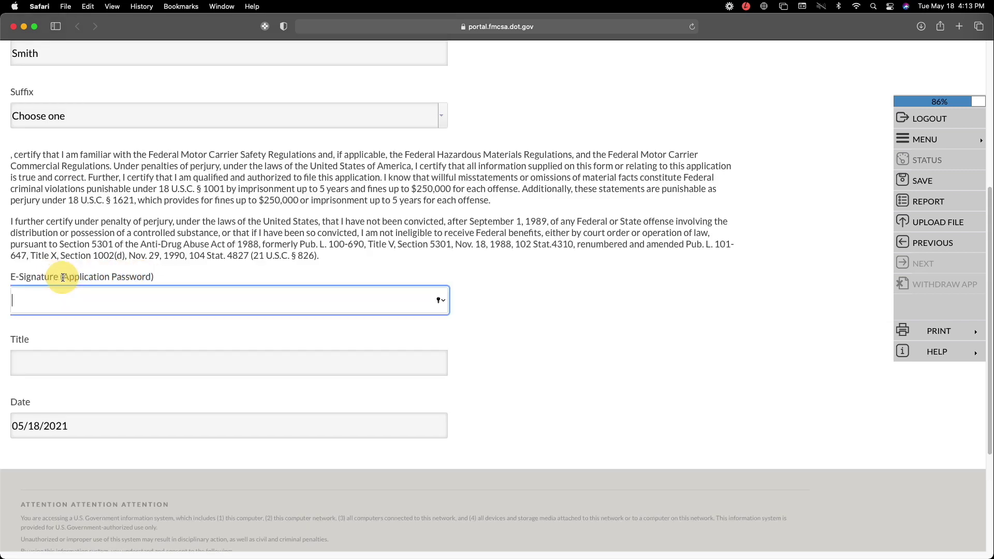
{"action": "left_click", "coordinate": [60, 303]}
{"action": "type", "text": "•••••••••••••"}
{"action": "left_click", "coordinate": [64, 360]}
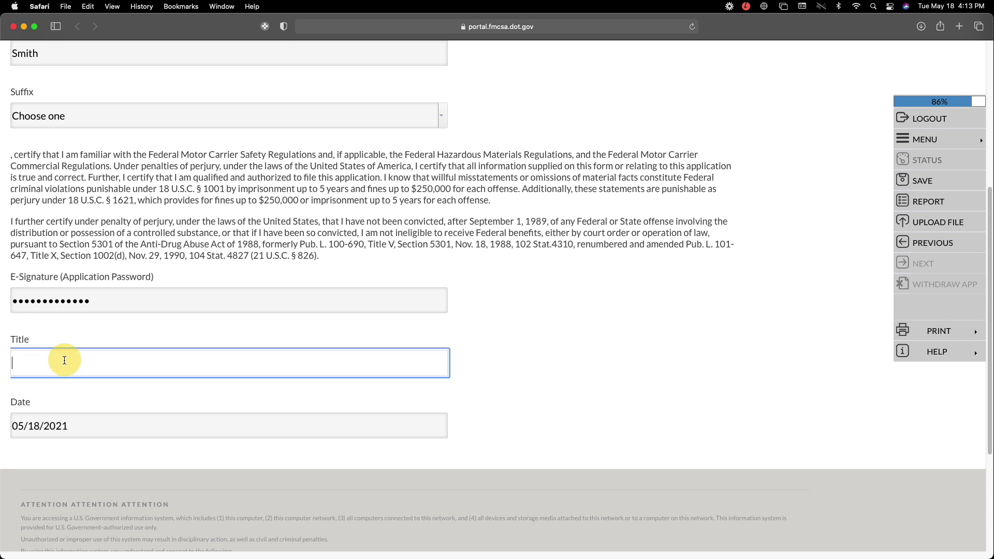
{"action": "type", "text": "Owner"}
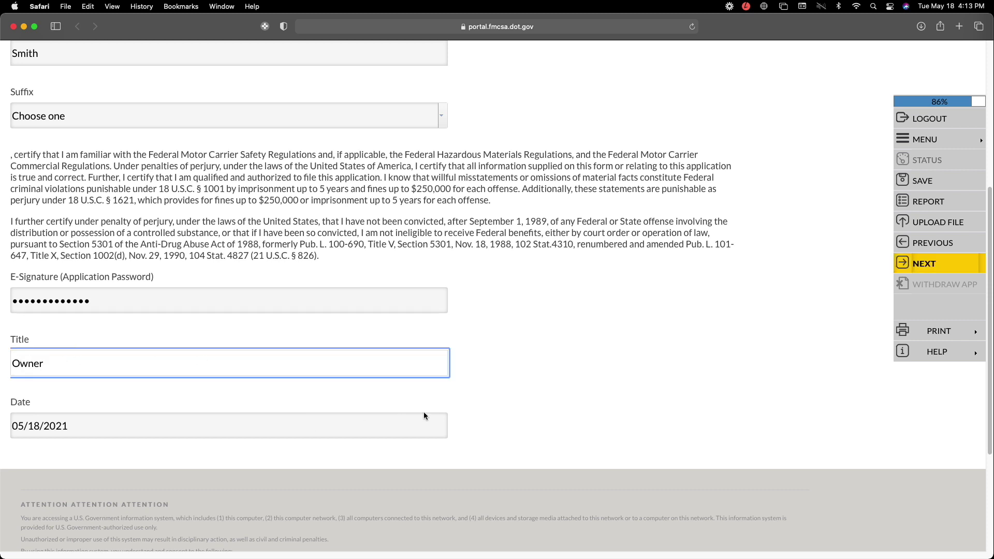
{"action": "left_click", "coordinate": [926, 262]}
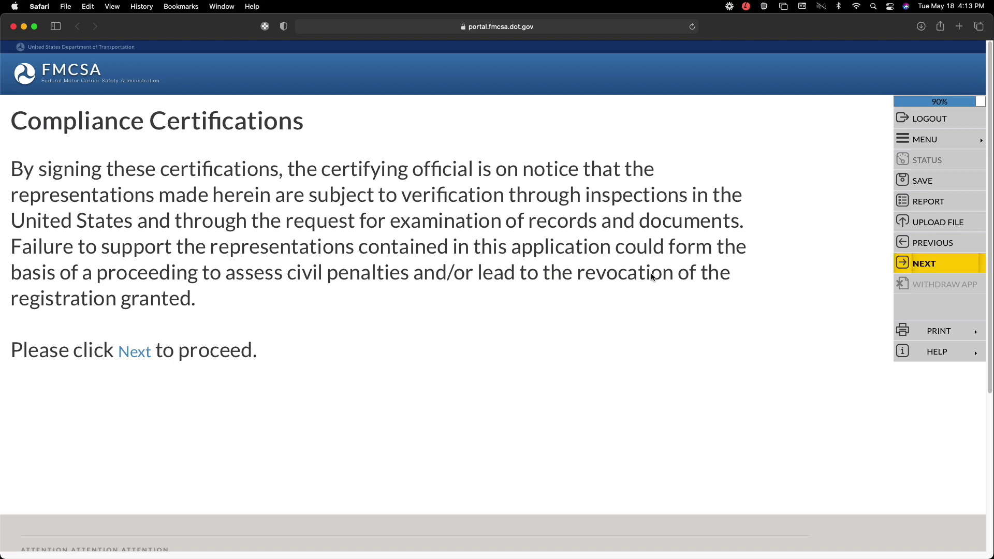
- Certify DOT compliance, document production, and not being disqualified from operating CMVs
{"action": "left_click", "coordinate": [920, 261]}
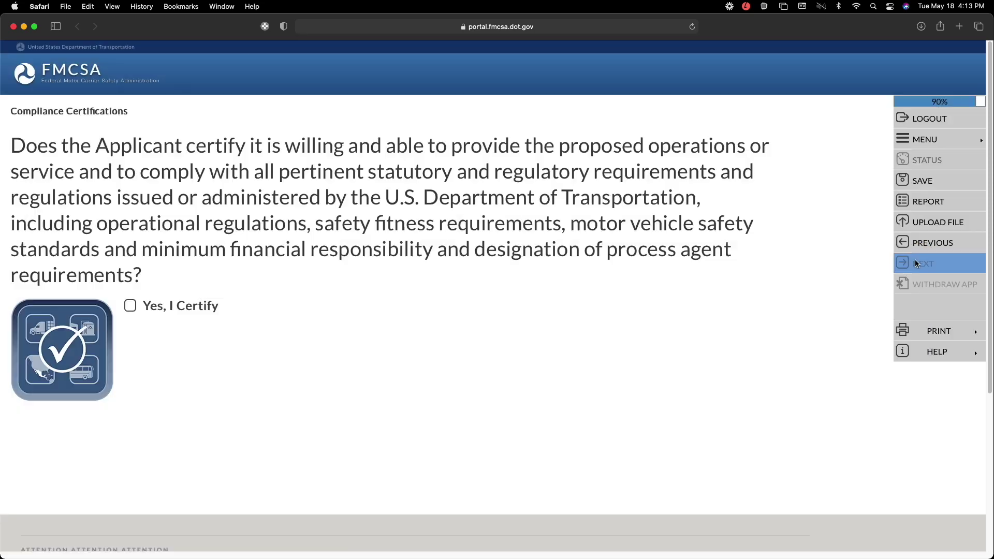
{"action": "left_click", "coordinate": [130, 307]}
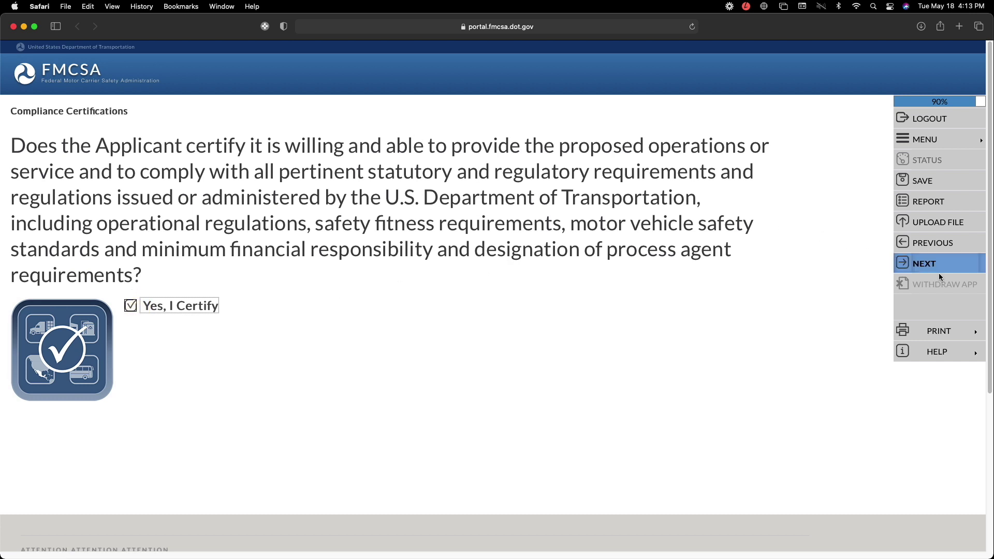
{"action": "left_click", "coordinate": [929, 265]}
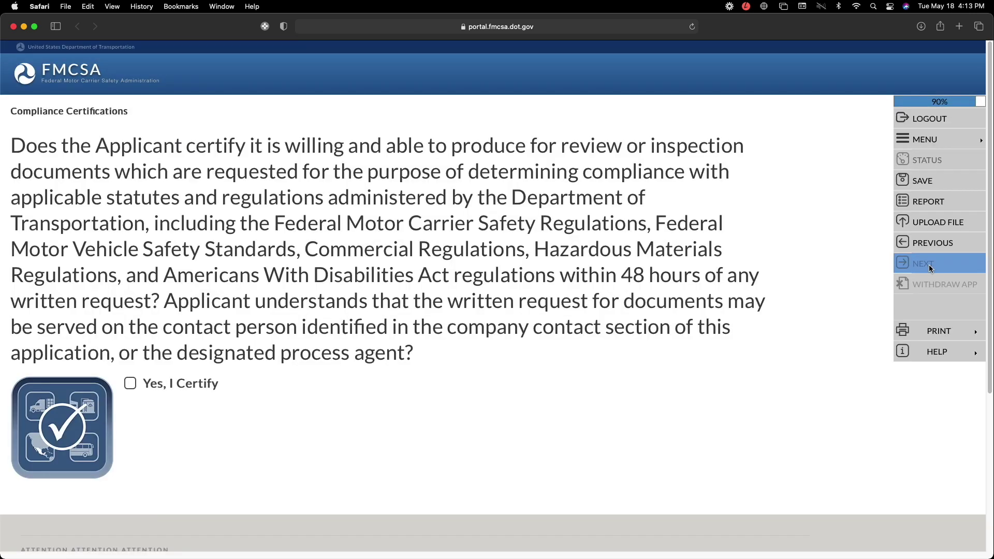
{"action": "left_click", "coordinate": [130, 383]}
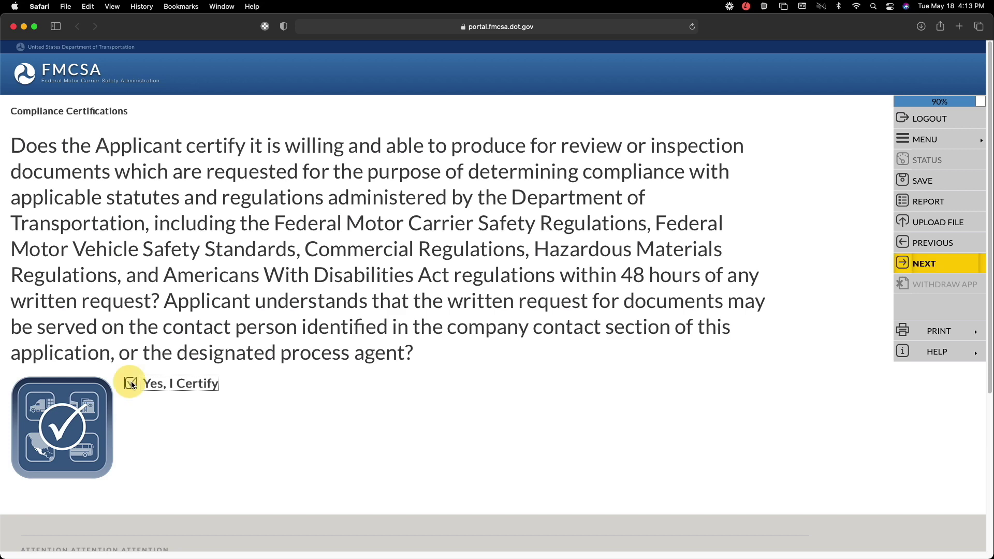
{"action": "left_click", "coordinate": [924, 264]}
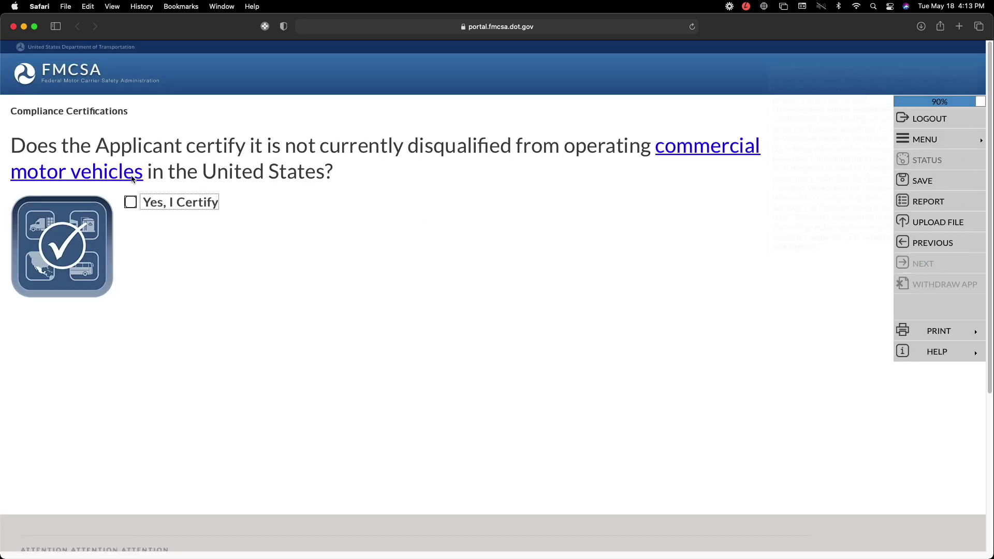
{"action": "left_click", "coordinate": [129, 203]}
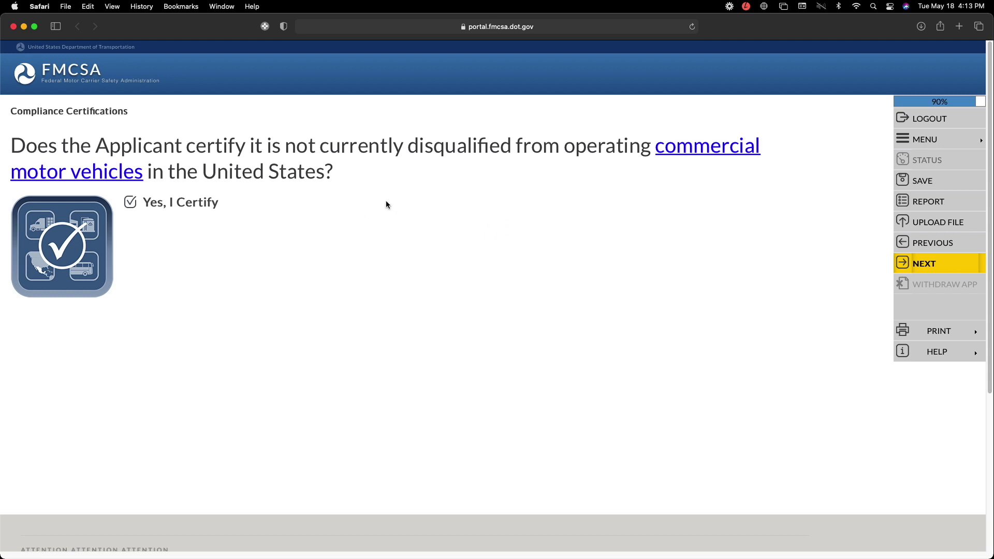
{"action": "left_click", "coordinate": [925, 264]}
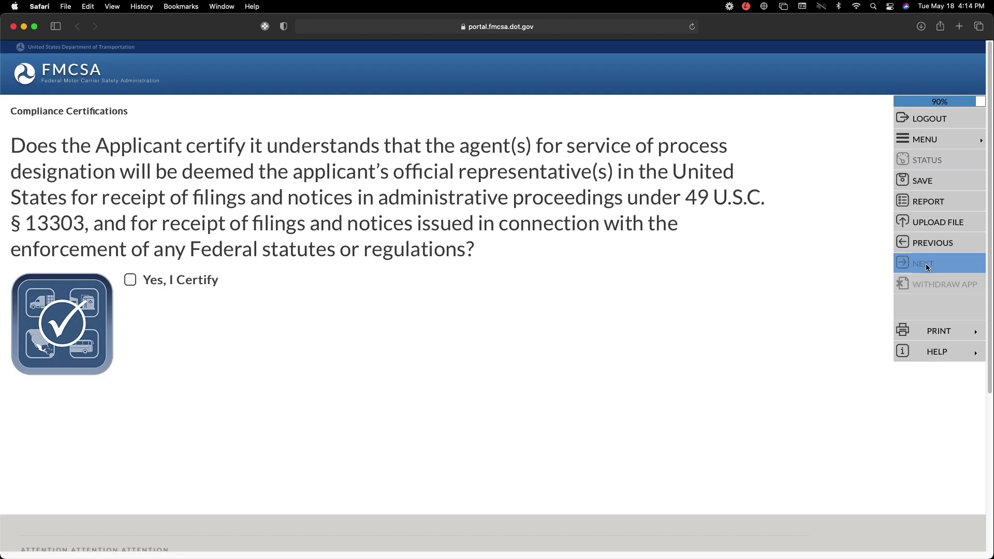
- Certify process agent understanding, non-suspended registration, and corrected revocation deficiencies
{"action": "left_click", "coordinate": [132, 280]}
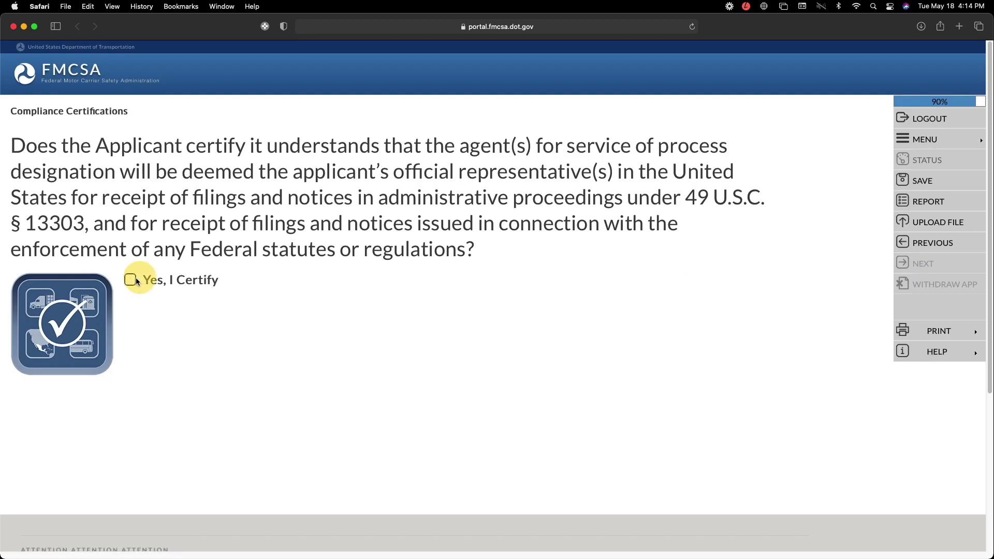
{"action": "left_click", "coordinate": [944, 267]}
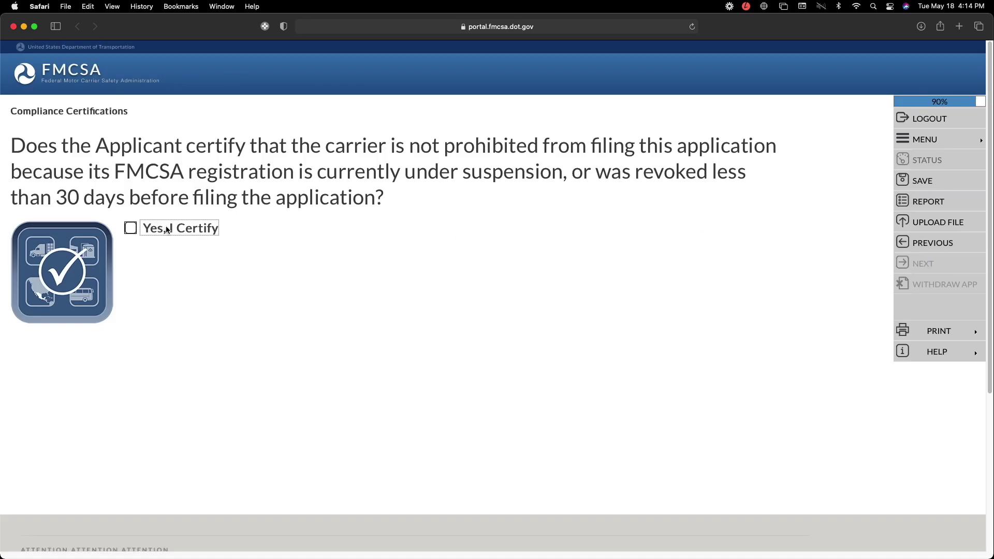
{"action": "left_click", "coordinate": [131, 229]}
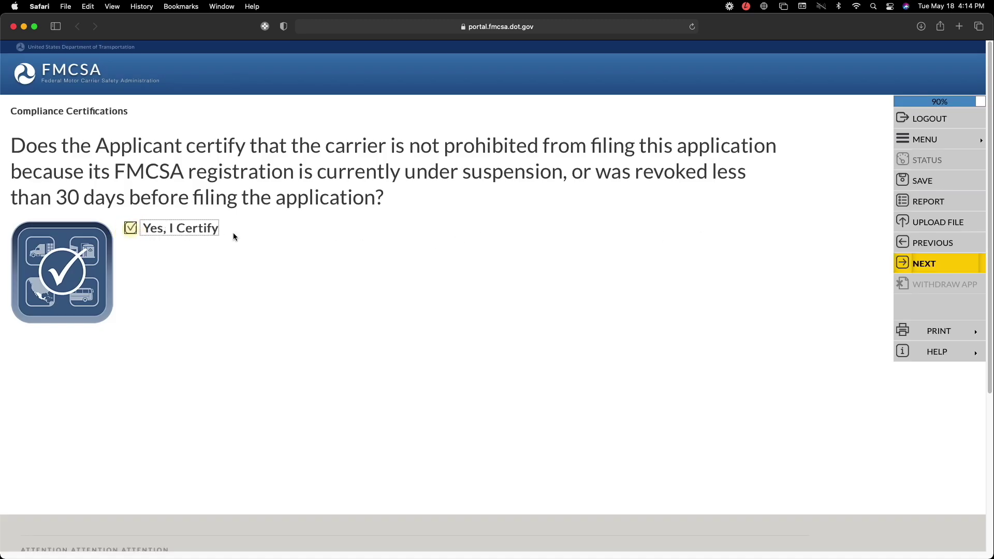
{"action": "left_click", "coordinate": [924, 264]}
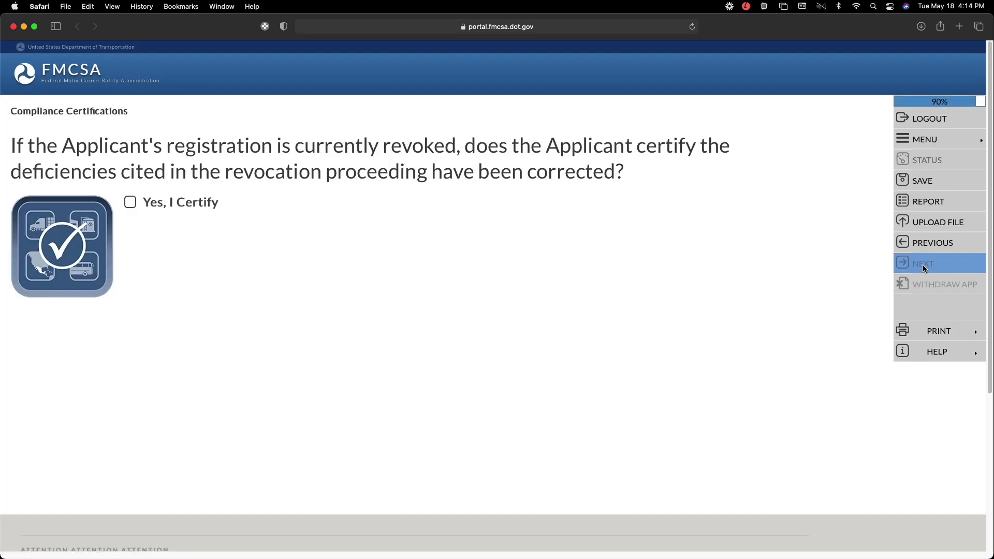
{"action": "left_click", "coordinate": [131, 202]}
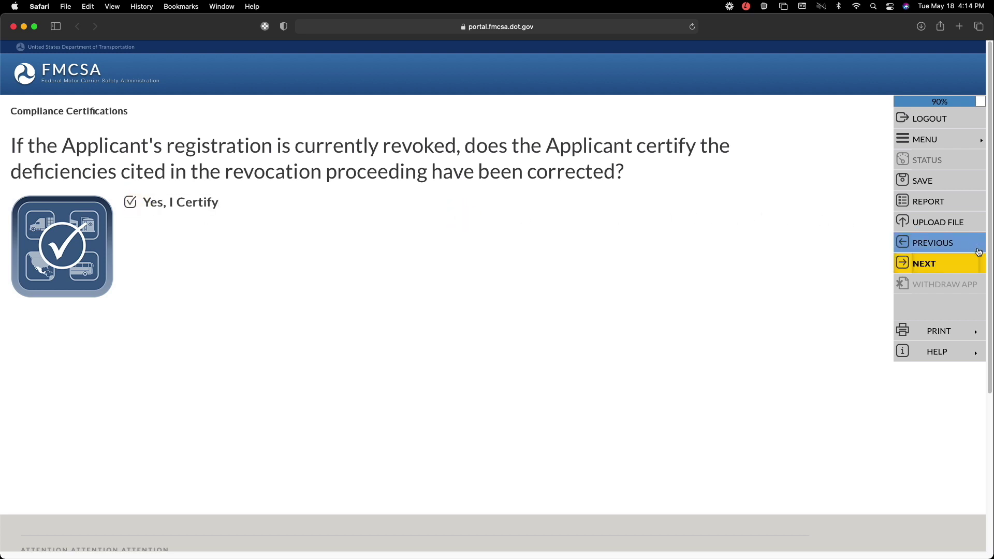
{"action": "left_click", "coordinate": [955, 265]}
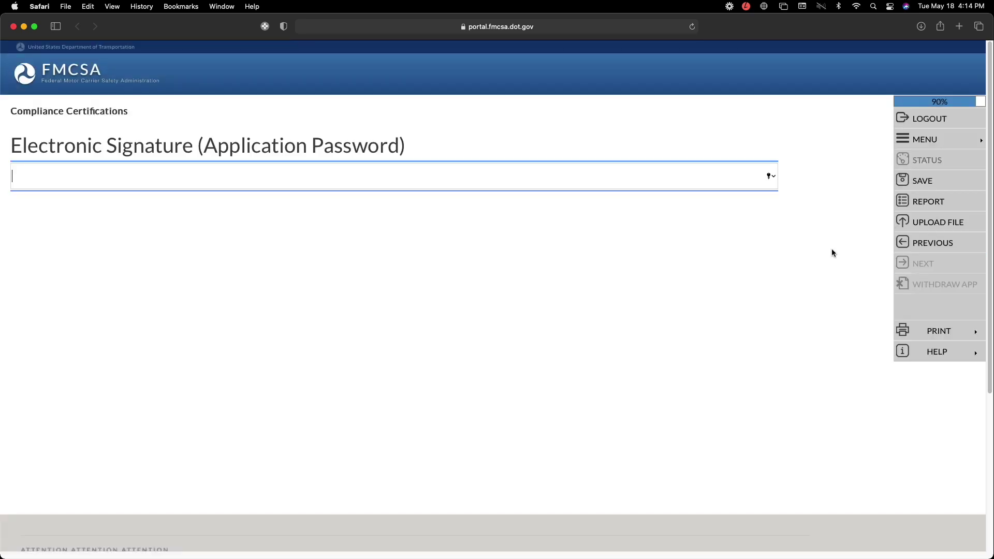
- Sign the compliance certifications with the application password and pass the summary page
{"action": "left_click", "coordinate": [234, 172]}
{"action": "type", "text": "*************"}
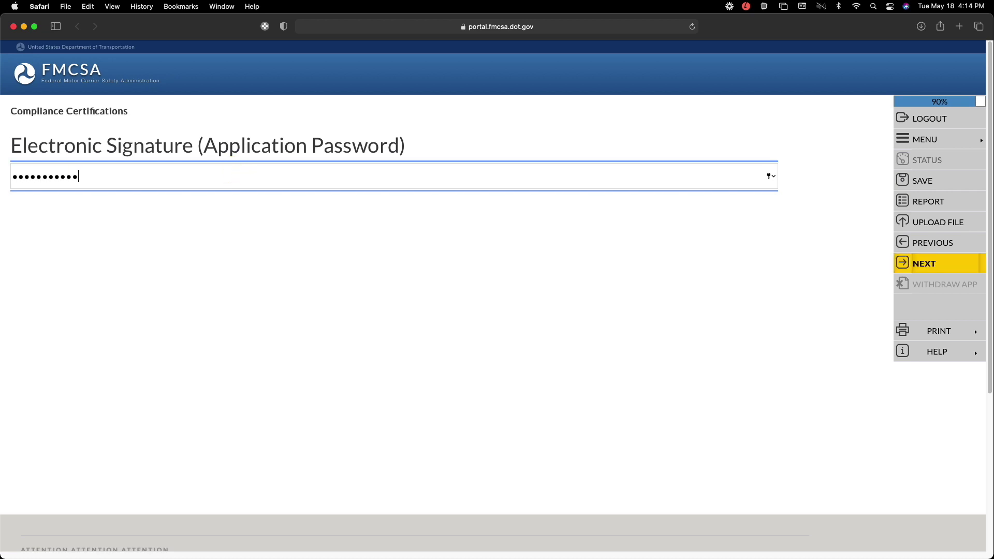
{"action": "key", "text": "super+a"}
{"action": "type", "text": "*************"}
{"action": "left_click", "coordinate": [933, 263]}
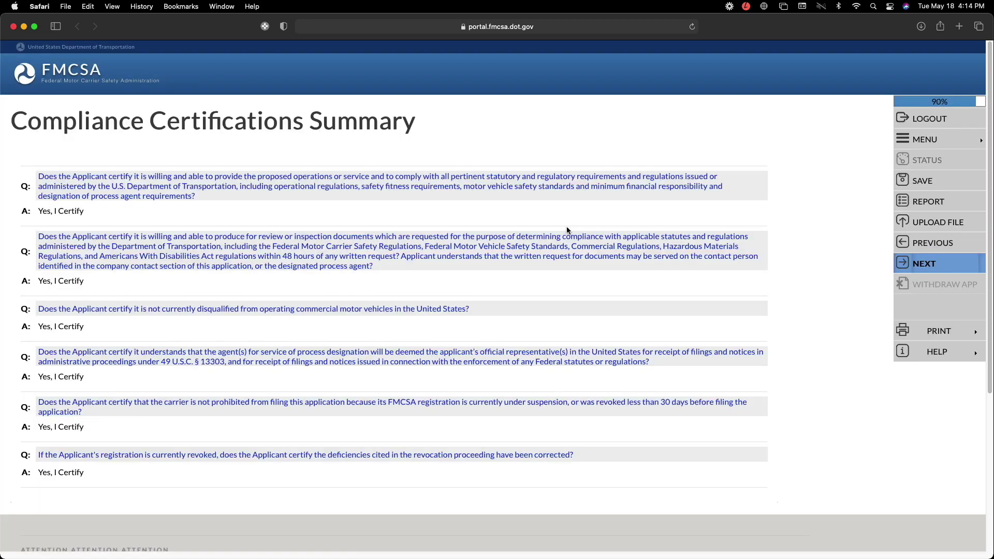
{"action": "left_click", "coordinate": [920, 265]}
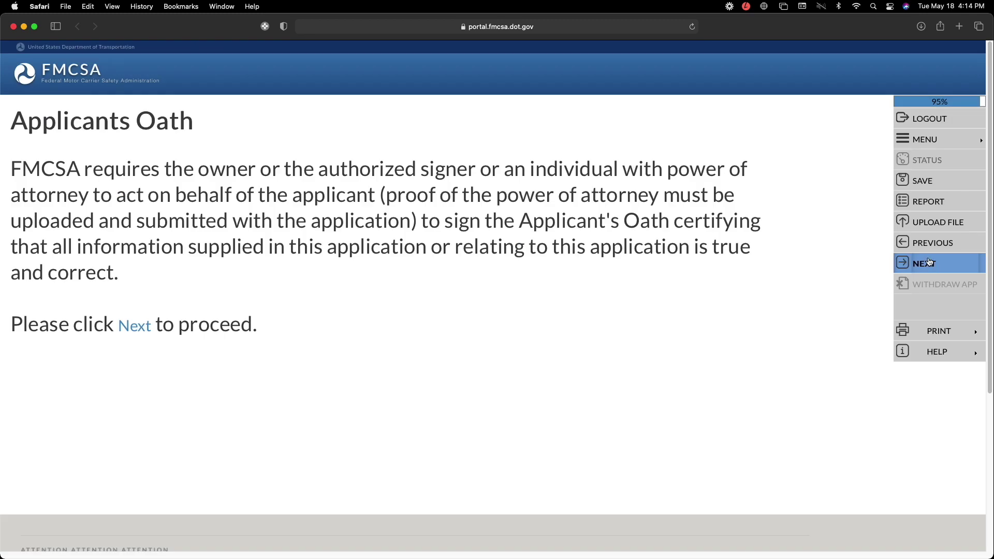
- Enter the signer's first and last name on the Applicant's Oath form
{"action": "left_click", "coordinate": [925, 264]}
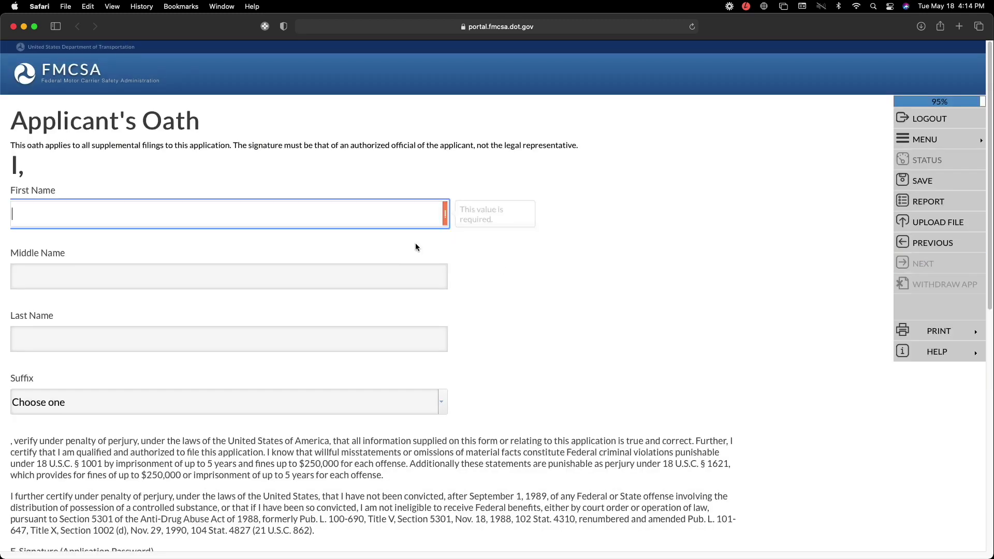
{"action": "type", "text": "John"}
{"action": "key", "text": "Tab"}
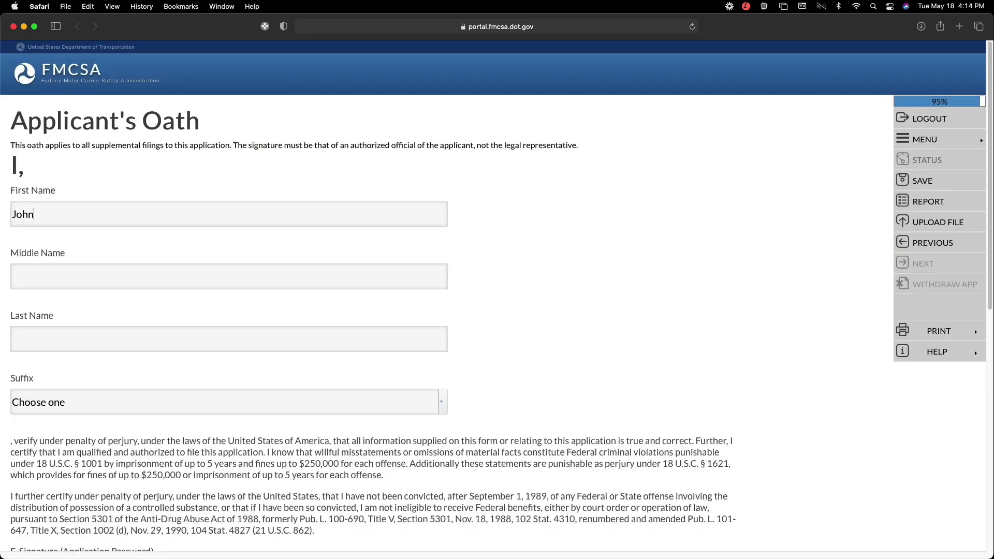
{"action": "key", "text": "Tab"}
{"action": "type", "text": "Smith"}
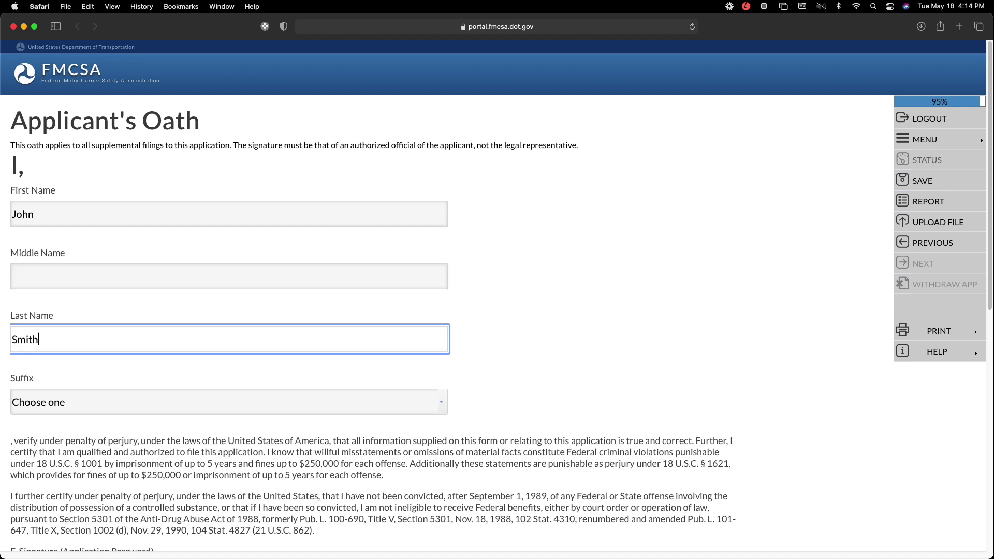
{"action": "scroll", "coordinate": [675, 341], "scroll_direction": "down", "scroll_amount": 10}
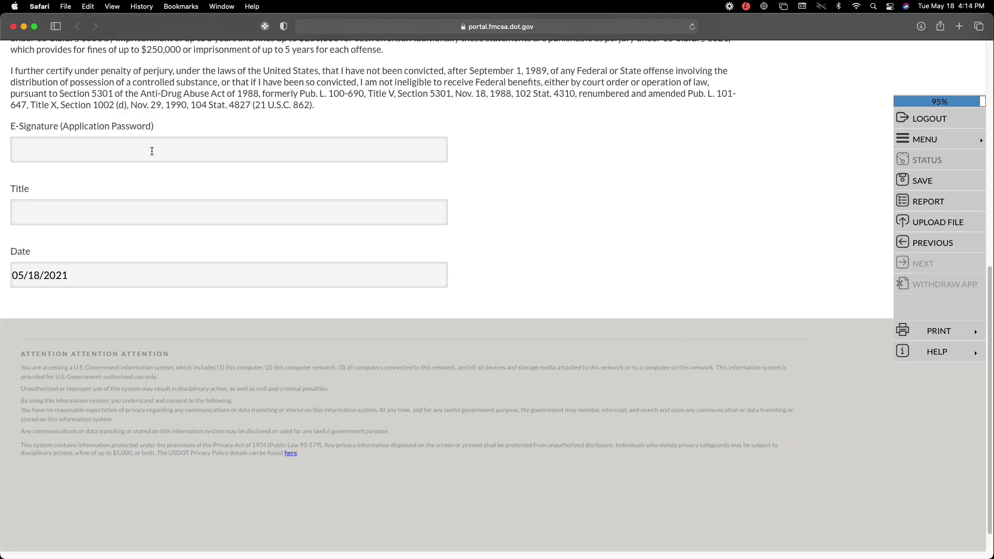
{"action": "left_click_drag", "start_coordinate": [153, 129], "coordinate": [131, 142]}
{"action": "scroll", "coordinate": [131, 142], "scroll_direction": "up", "scroll_amount": 8}
{"action": "left_click", "coordinate": [158, 168]}
{"action": "scroll", "coordinate": [162, 175], "scroll_direction": "down", "scroll_amount": 7}
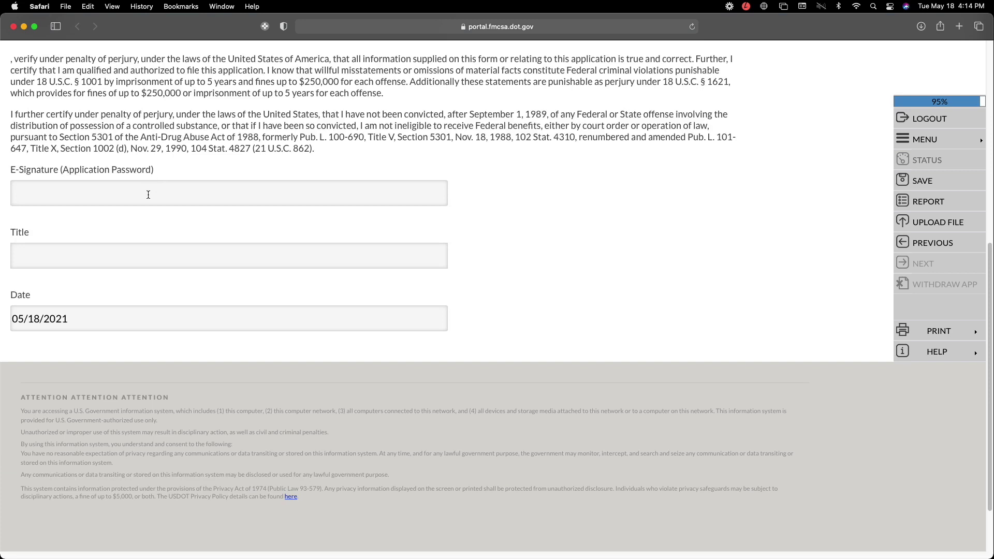
- Sign the oath with the application password and title 'Owner', then save it
{"action": "left_click", "coordinate": [148, 194]}
{"action": "type", "text": "•••••"}
{"action": "key", "text": "BackSpace"}
{"action": "key", "text": "BackSpace"}
{"action": "key", "text": "BackSpace"}
{"action": "type", "text": "••••••••"}
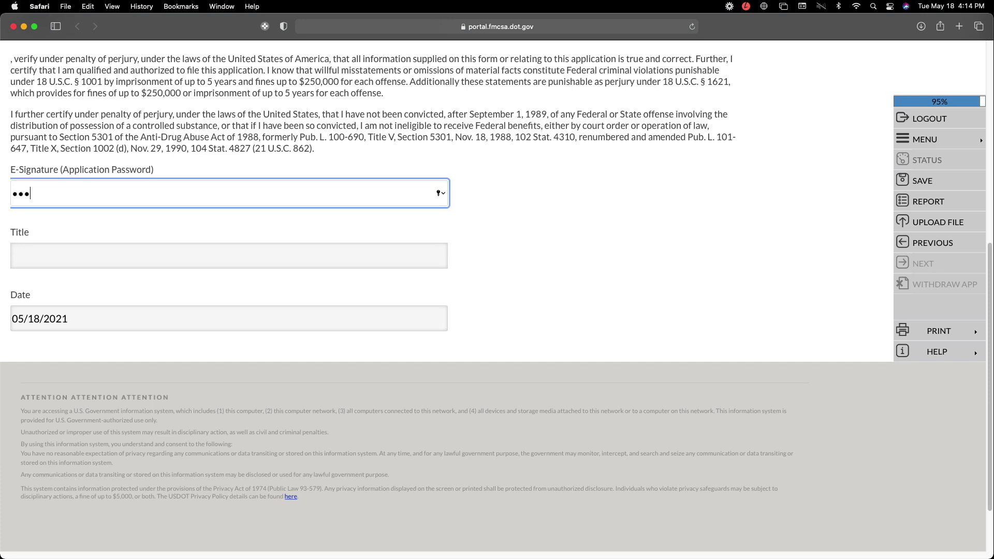
{"action": "type", "text": "•••"}
{"action": "left_click", "coordinate": [159, 259]}
{"action": "type", "text": "Owner"}
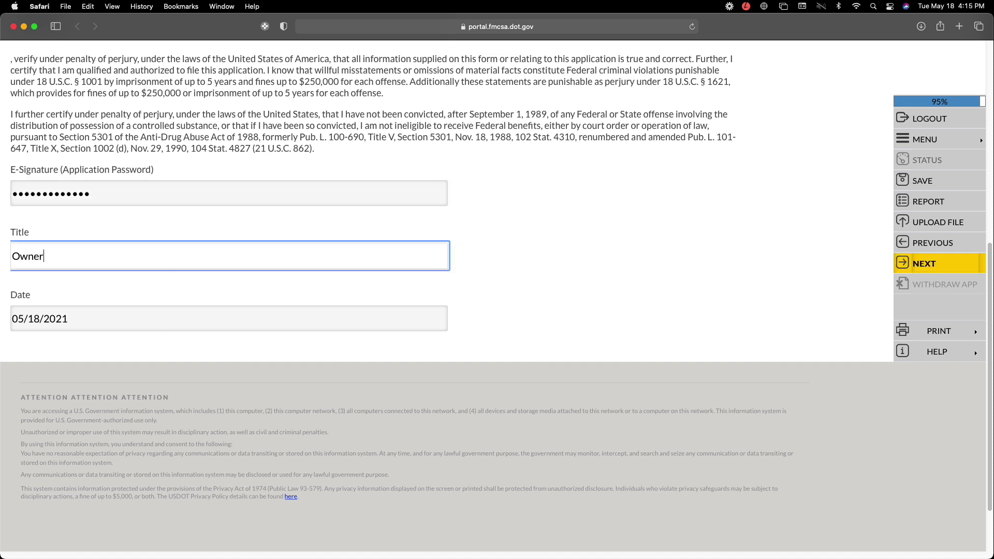
{"action": "left_click", "coordinate": [926, 262]}
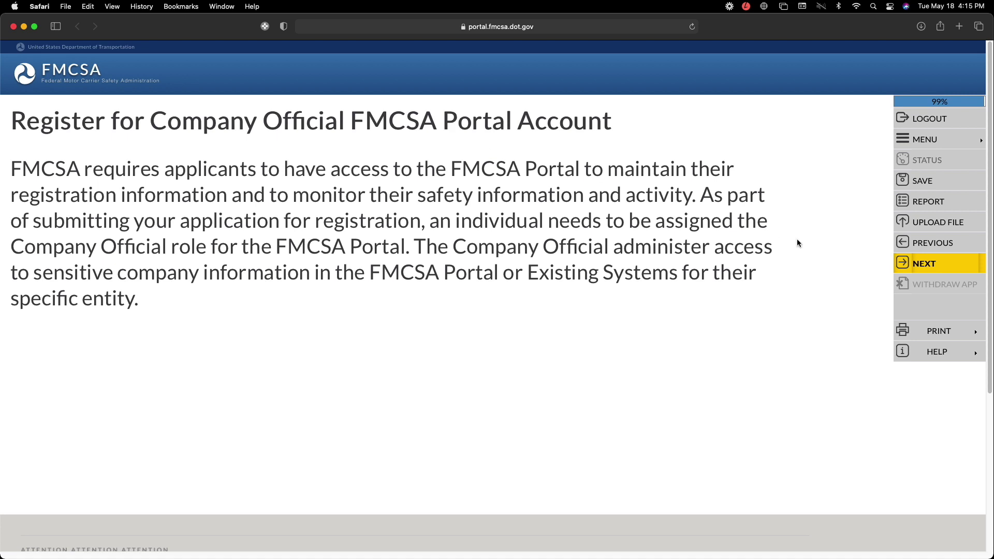
- Assign the Company Official role to the company contact
{"action": "left_click", "coordinate": [925, 266]}
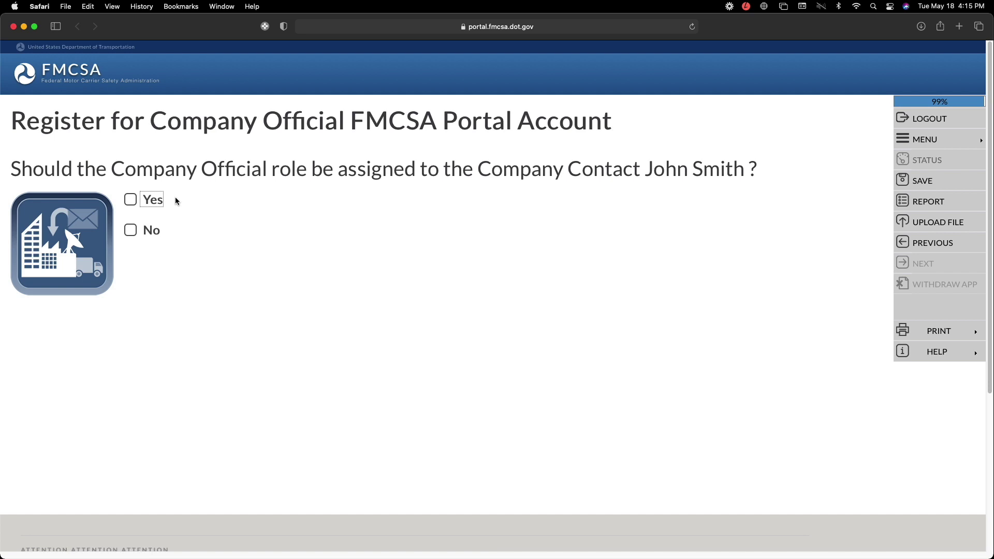
{"action": "left_click", "coordinate": [131, 199]}
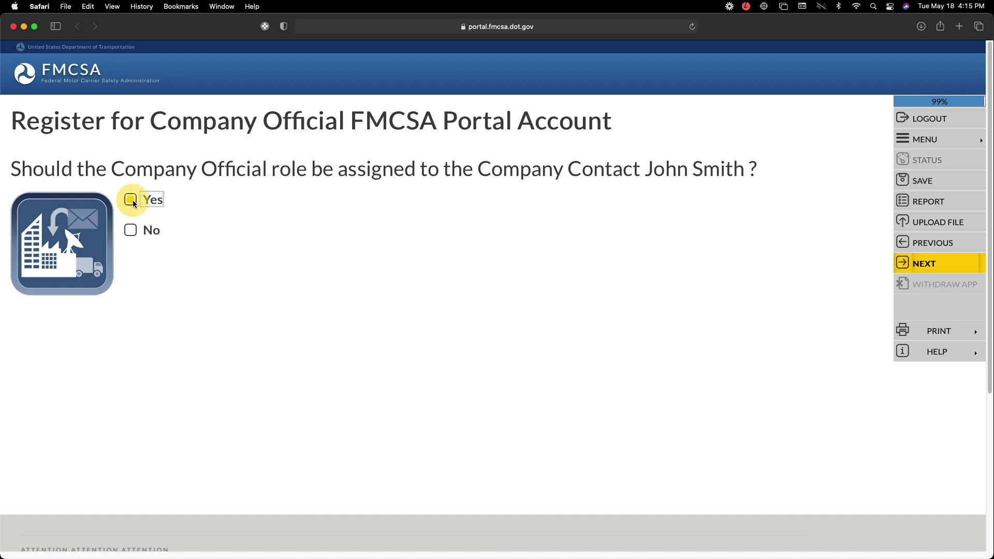
{"action": "left_click", "coordinate": [929, 263]}
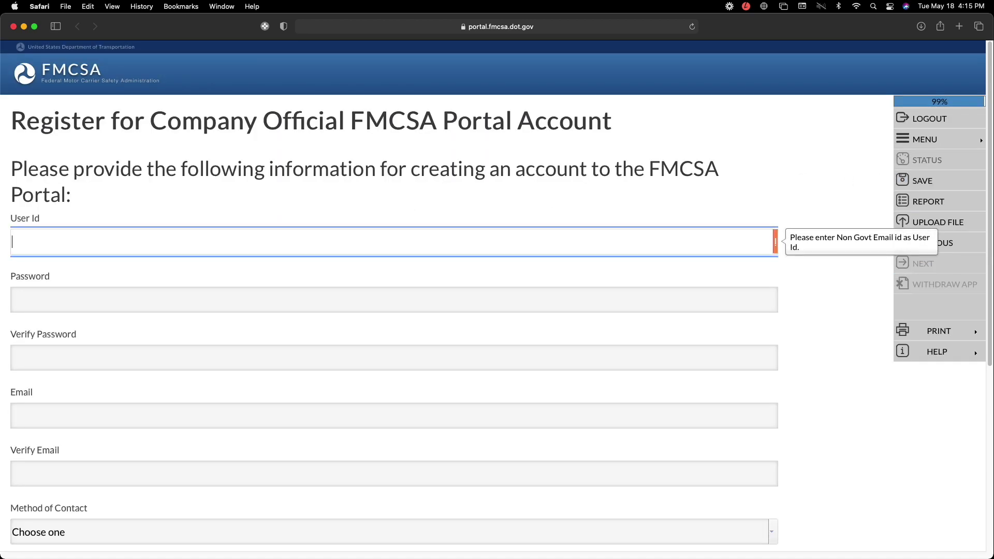
- Copy the saved applicant ID from the notes window, then go to the User Id field
{"action": "left_click_drag", "start_coordinate": [993, 151], "coordinate": [522, 174]}
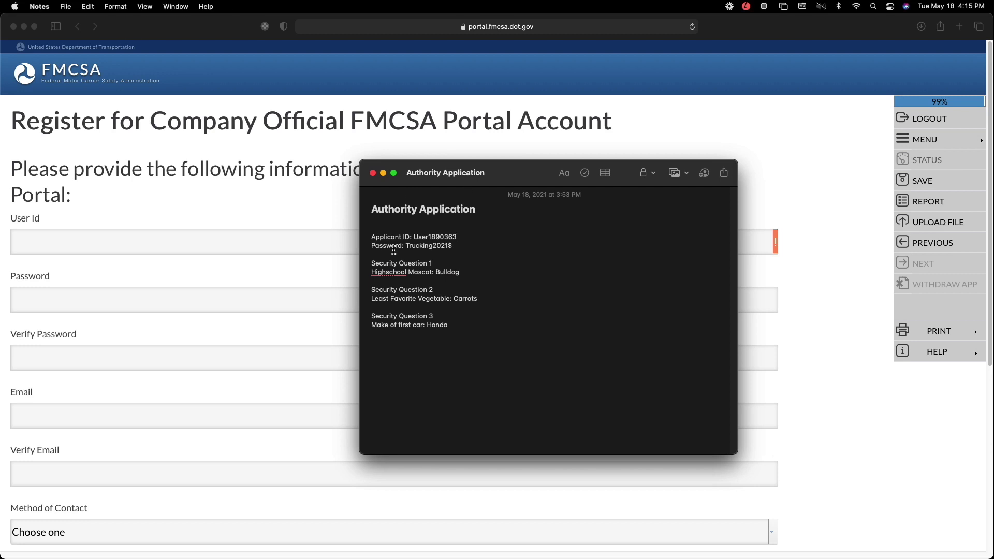
{"action": "left_click_drag", "start_coordinate": [412, 238], "coordinate": [457, 237]}
{"action": "left_click_drag", "start_coordinate": [500, 178], "coordinate": [993, 228]}
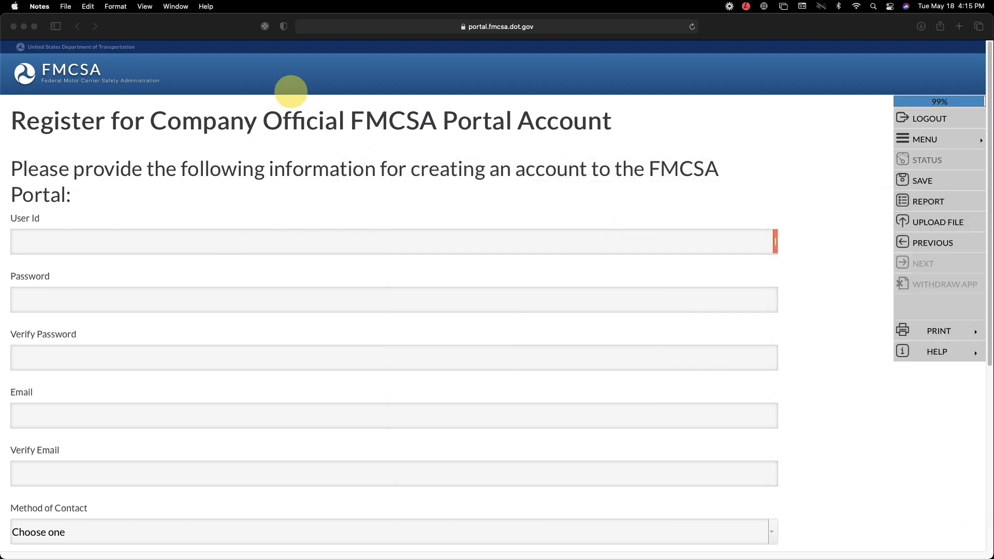
{"action": "left_click", "coordinate": [803, 241]}
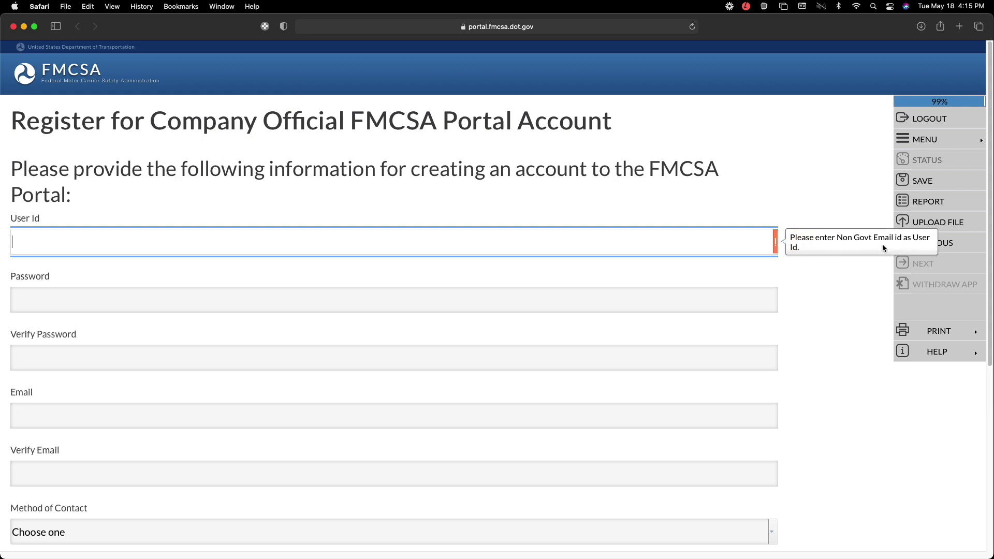
- Enter the company e-mail address as the User Id
{"action": "left_click", "coordinate": [698, 242]}
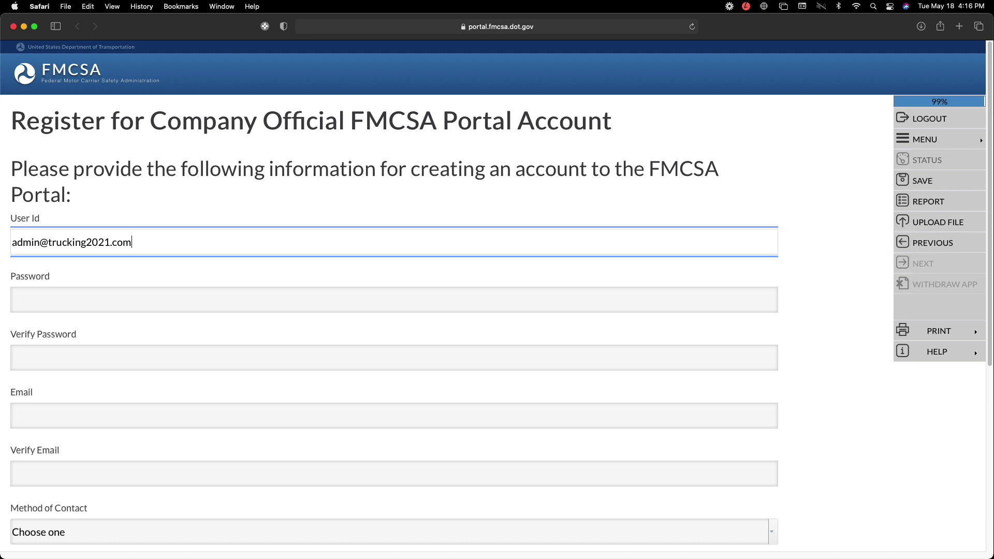
- Enter the account password and confirm it in Verify Password
{"action": "left_click", "coordinate": [479, 294]}
{"action": "left_click", "coordinate": [483, 303]}
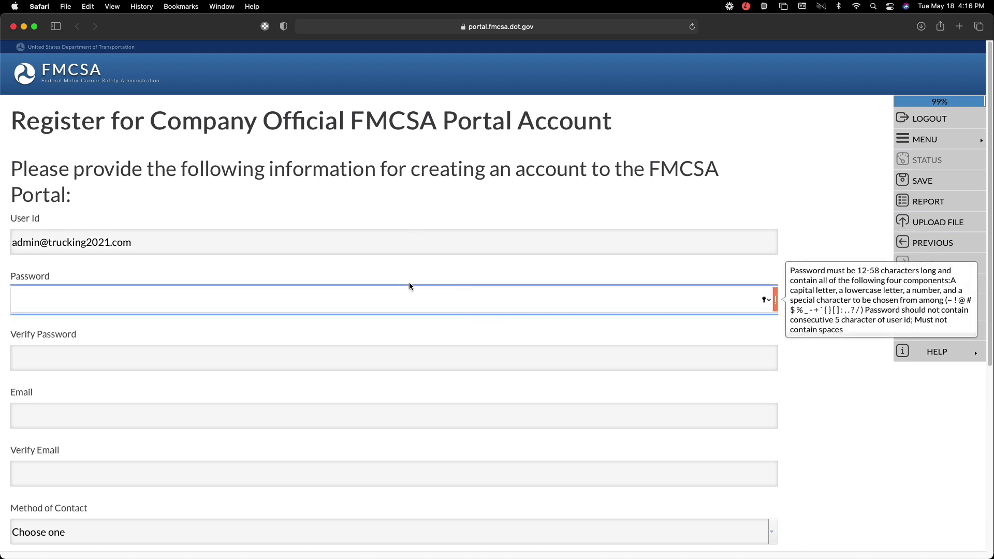
{"action": "type", "text": "•••••"}
{"action": "key", "text": "BackSpace"}
{"action": "key", "text": "BackSpace"}
{"action": "key", "text": "BackSpace"}
{"action": "key", "text": "BackSpace"}
{"action": "key", "text": "BackSpace"}
{"action": "type", "text": "••••••••••••"}
{"action": "type", "text": "•••"}
{"action": "scroll", "coordinate": [831, 398], "scroll_direction": "down", "scroll_amount": 1}
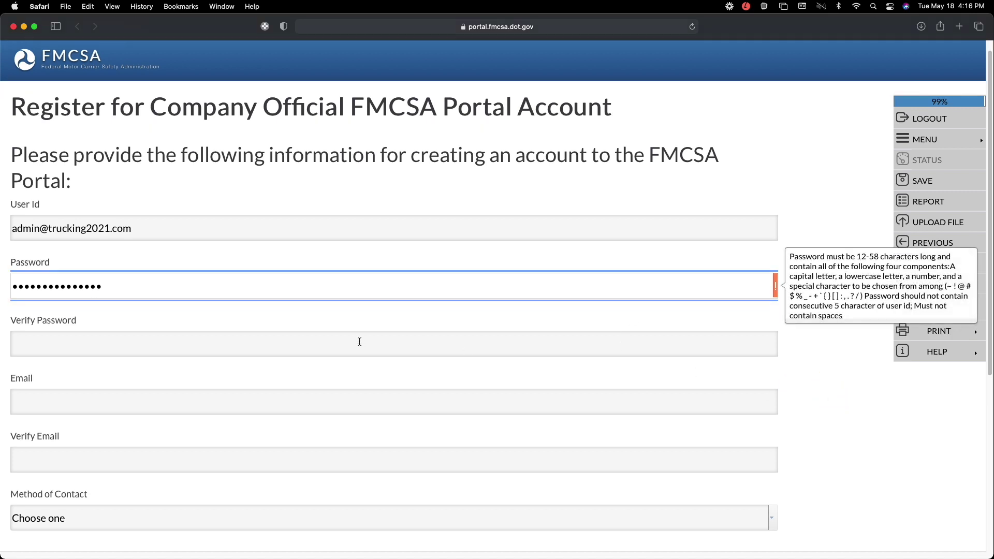
{"action": "left_click", "coordinate": [360, 341]}
{"action": "double_click", "coordinate": [207, 283]}
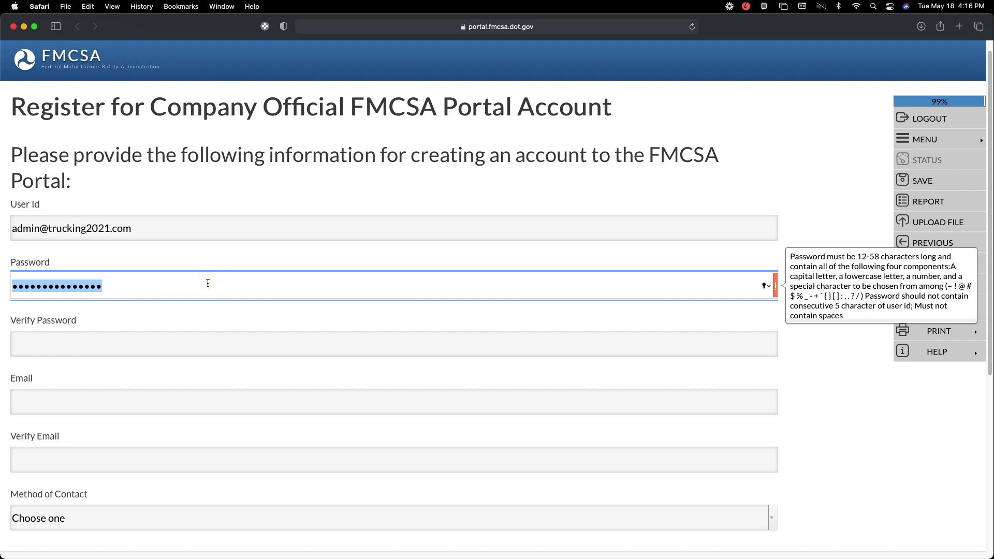
{"action": "key", "text": "BackSpace"}
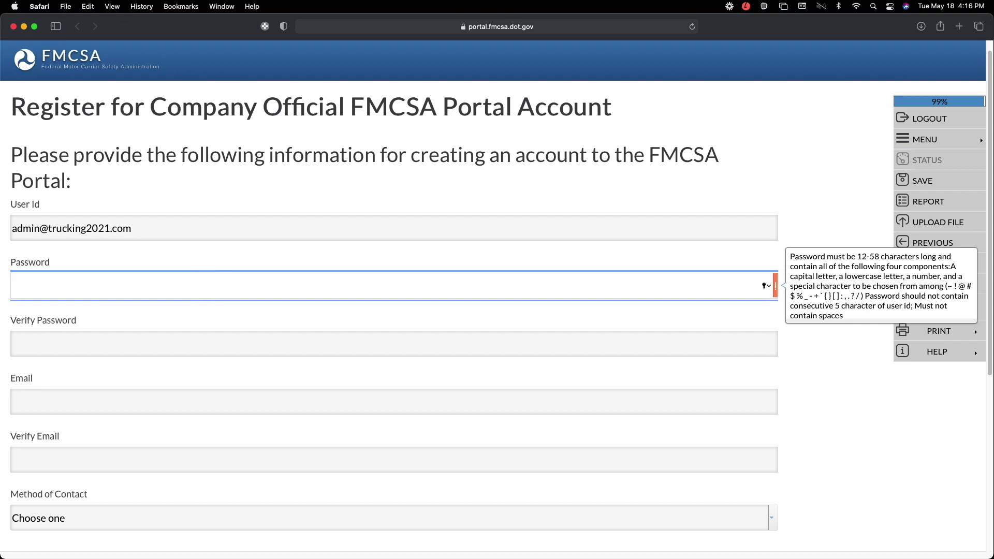
{"action": "type", "text": "••••••••••••••••••••••"}
{"action": "key", "text": "Tab"}
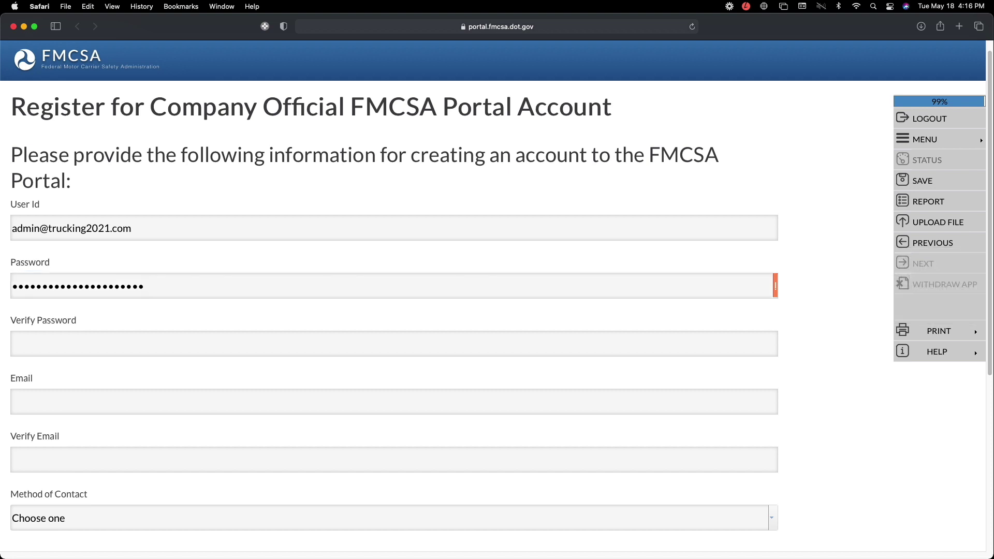
{"action": "left_click", "coordinate": [162, 343]}
{"action": "type", "text": "••••••••"}
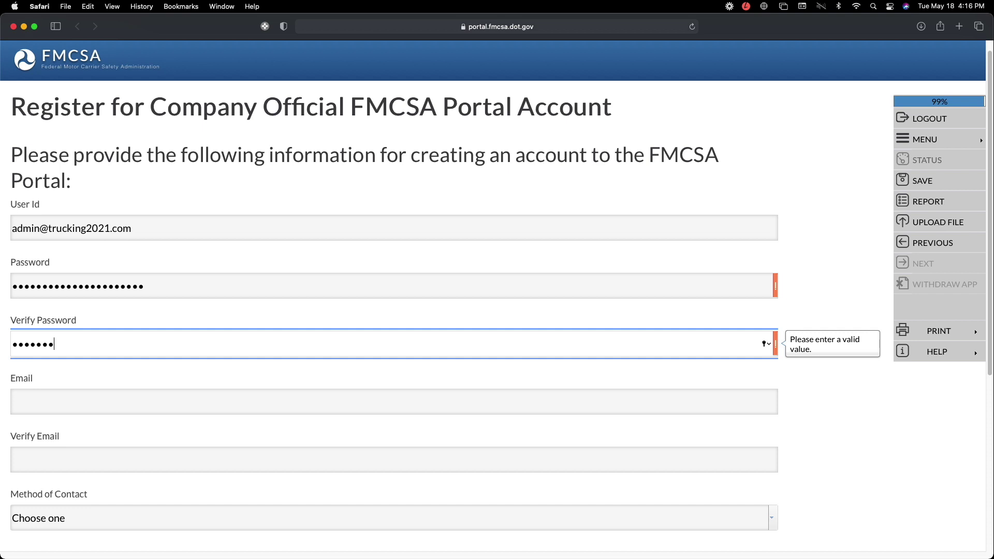
{"action": "type", "text": "••••••••••••••"}
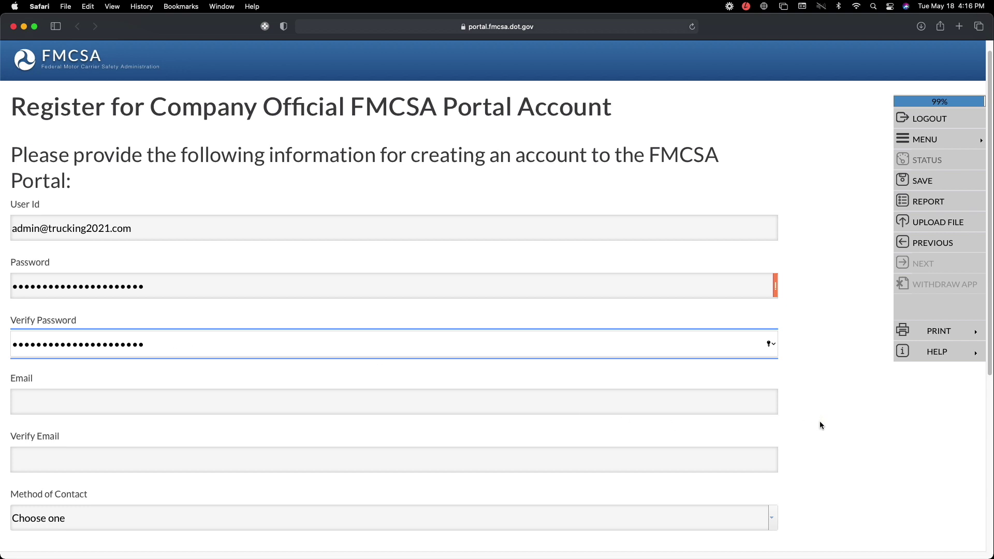
{"action": "left_click", "coordinate": [775, 286]}
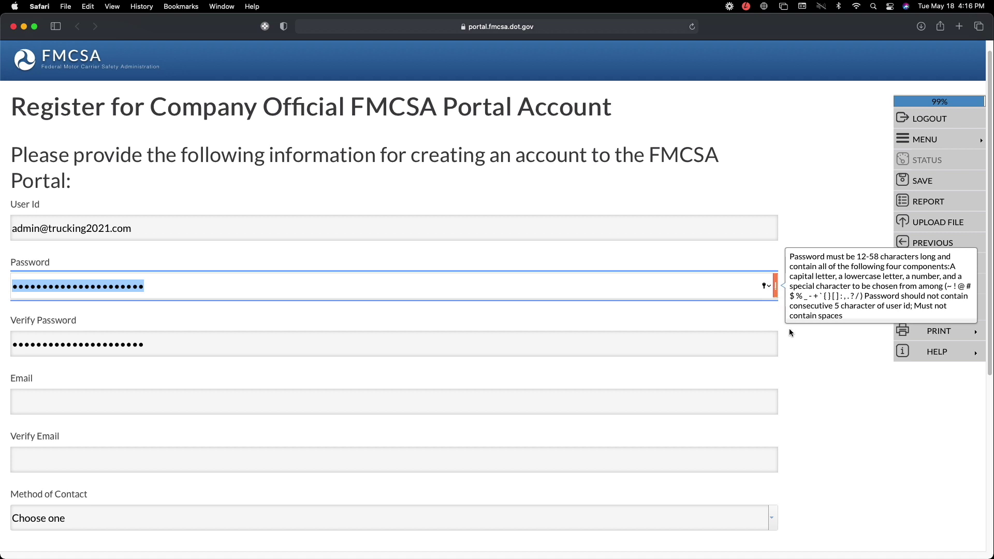
{"action": "left_click", "coordinate": [794, 341]}
- Enter and verify the company e-mail address, and choose Email as the contact method
{"action": "left_click", "coordinate": [240, 401]}
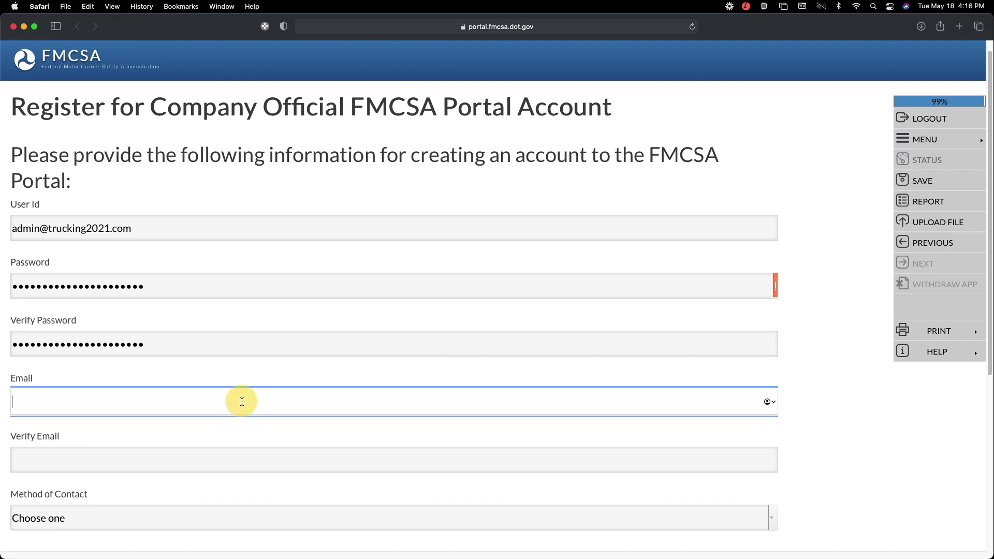
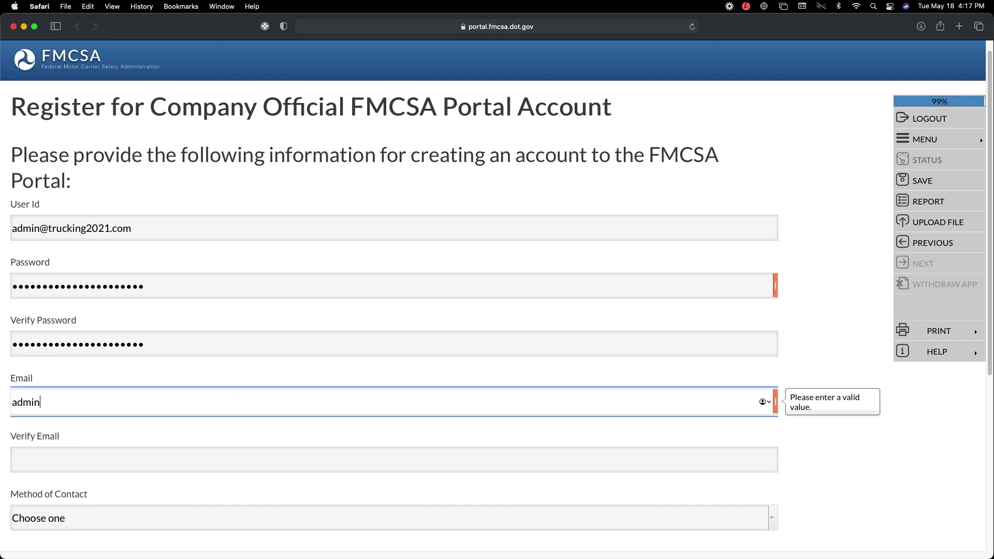
{"action": "left_click", "coordinate": [193, 463]}
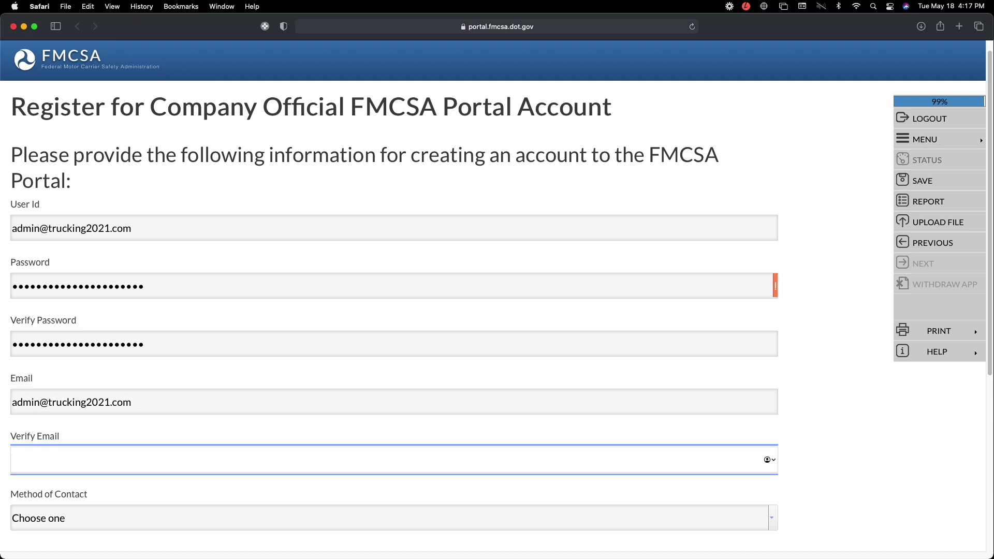
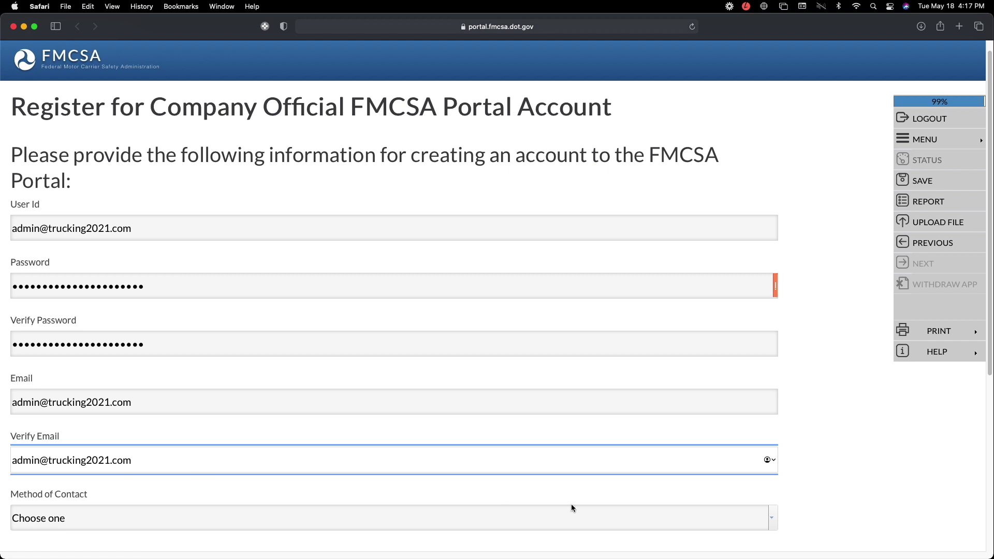
{"action": "left_click", "coordinate": [773, 519]}
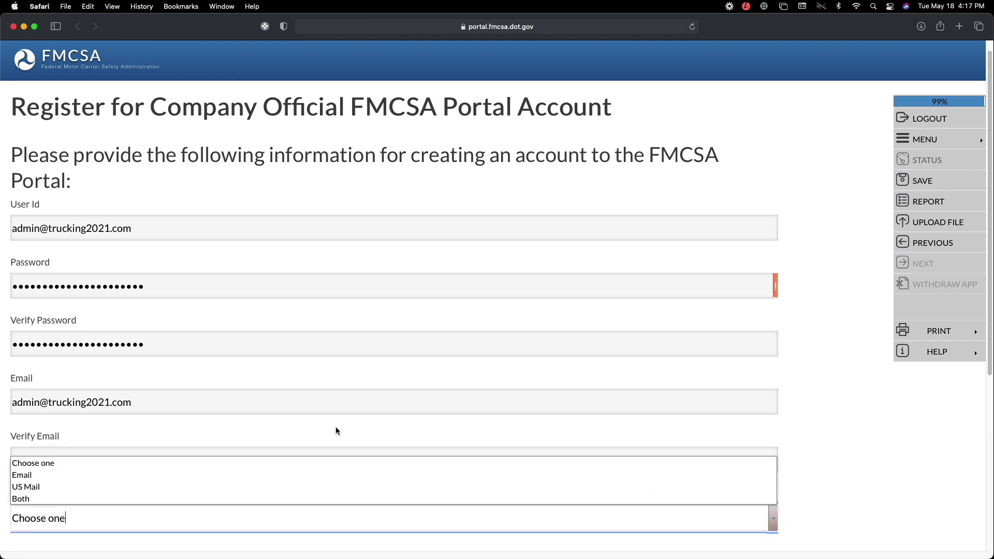
{"action": "left_click", "coordinate": [249, 480]}
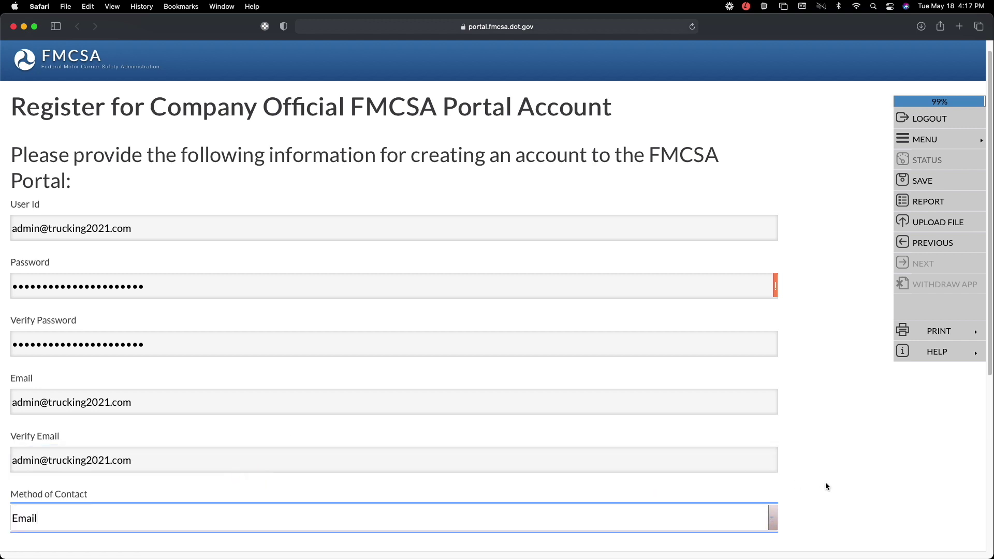
{"action": "scroll", "coordinate": [790, 472], "scroll_direction": "down", "scroll_amount": 2}
{"action": "scroll", "coordinate": [790, 473], "scroll_direction": "up", "scroll_amount": 3}
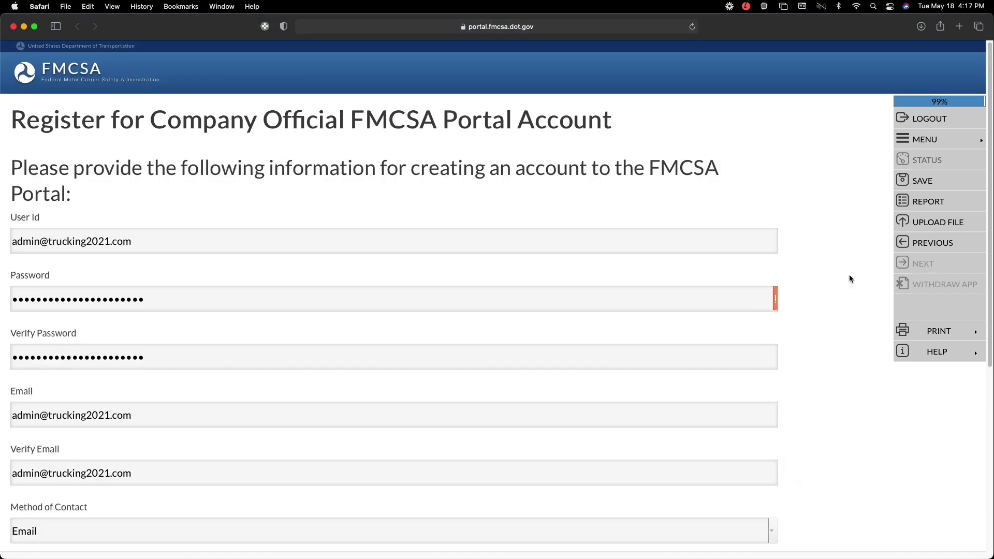
- Replace the User Id with the full company e-mail address
{"action": "triple_click", "coordinate": [339, 242]}
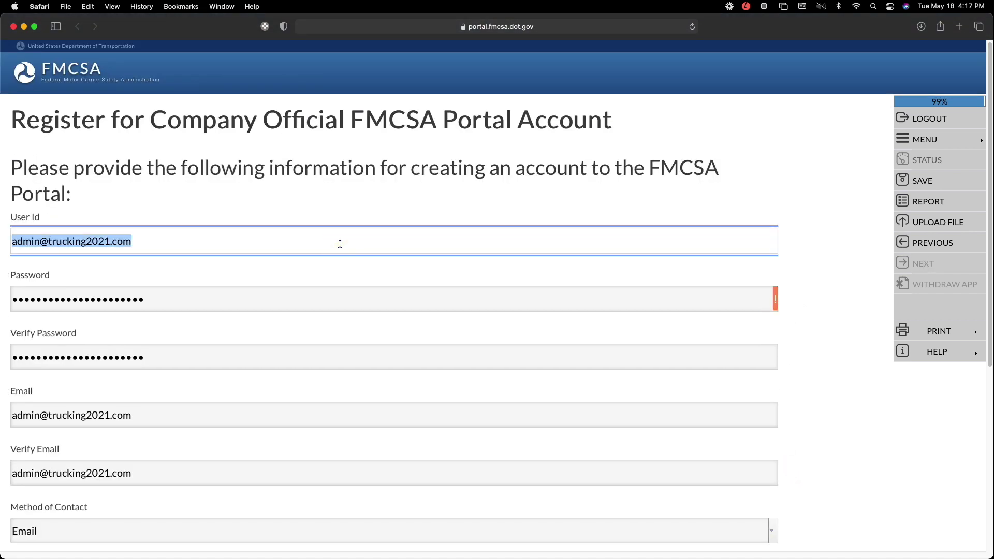
{"action": "key", "text": "BackSpace"}
{"action": "type", "text": "trucking2021"}
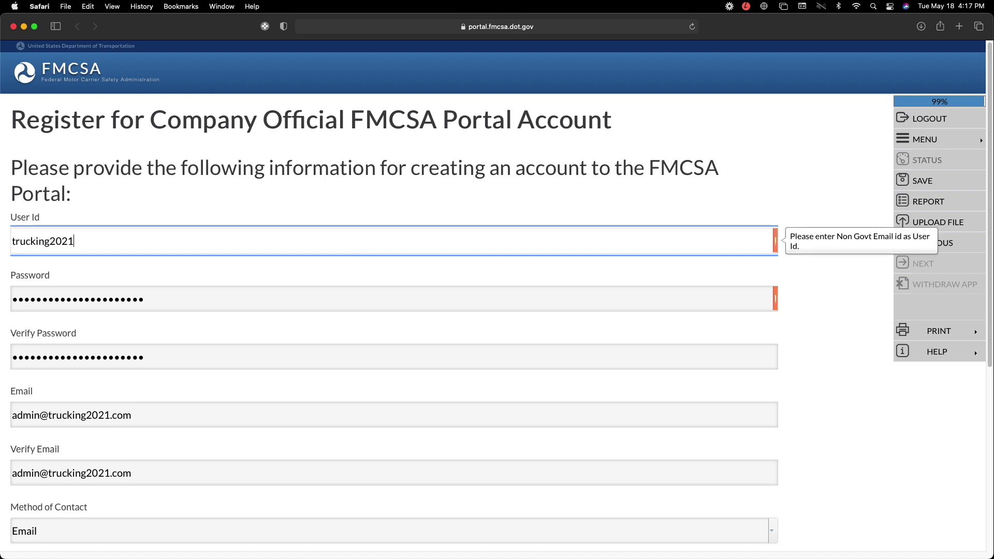
{"action": "key", "text": "Tab"}
{"action": "left_click", "coordinate": [775, 239]}
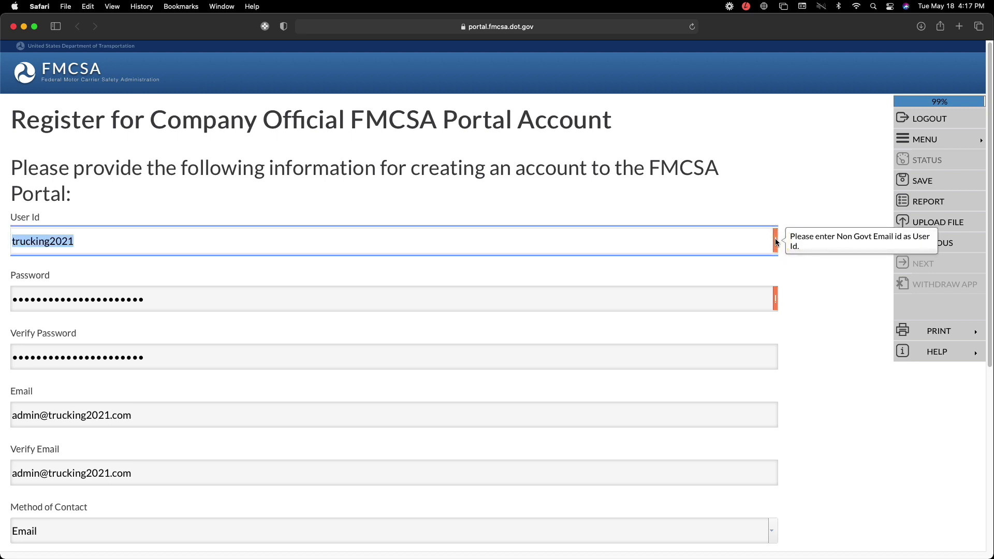
{"action": "left_click", "coordinate": [747, 242]}
{"action": "key", "text": "super+Left"}
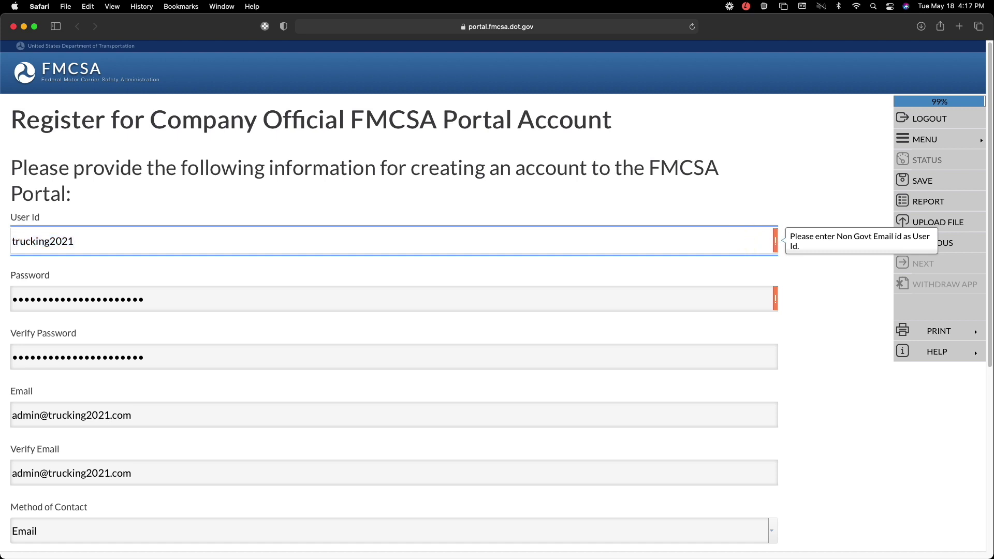
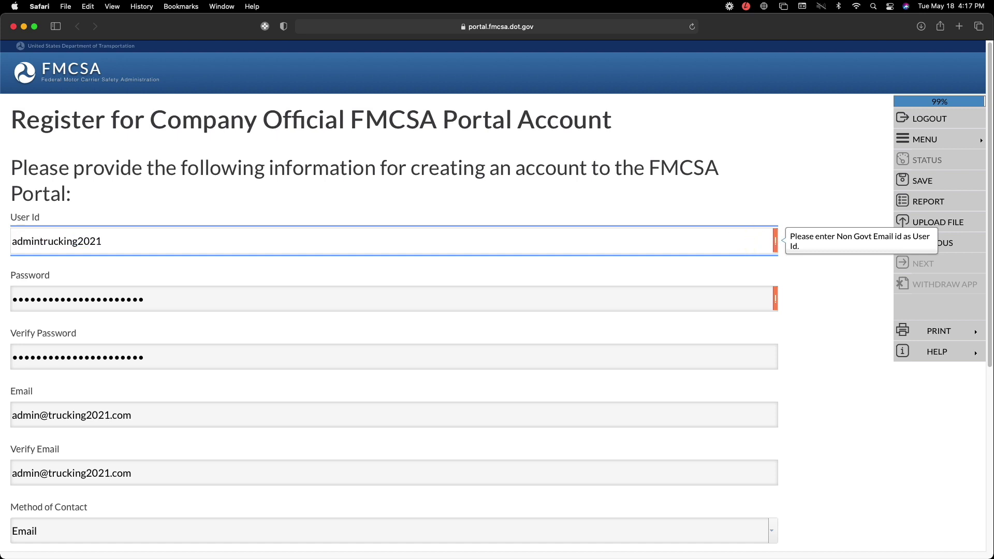
{"action": "key", "text": "super+Right"}
- Retype the account password in both Password and Verify Password so they match
{"action": "double_click", "coordinate": [532, 299]}
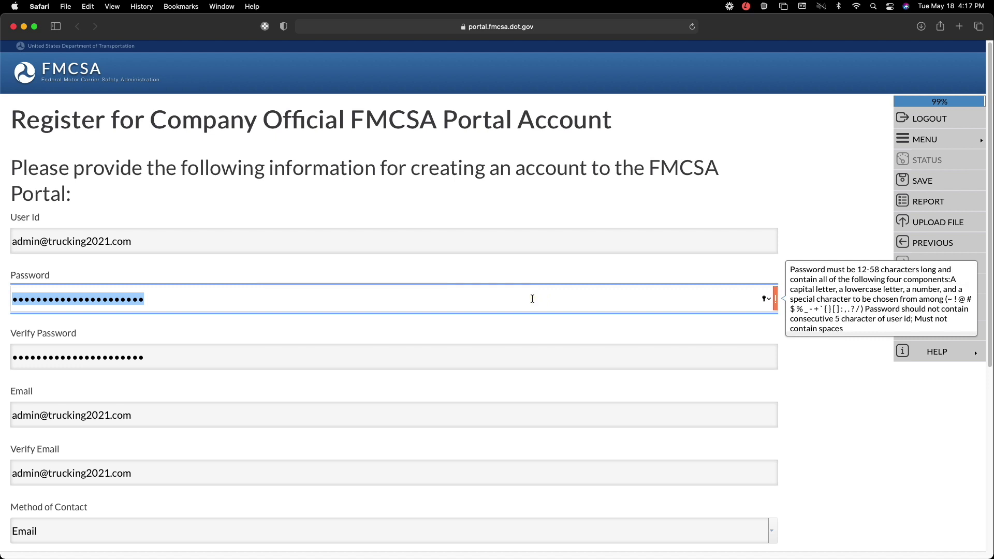
{"action": "type", "text": "•••••••"}
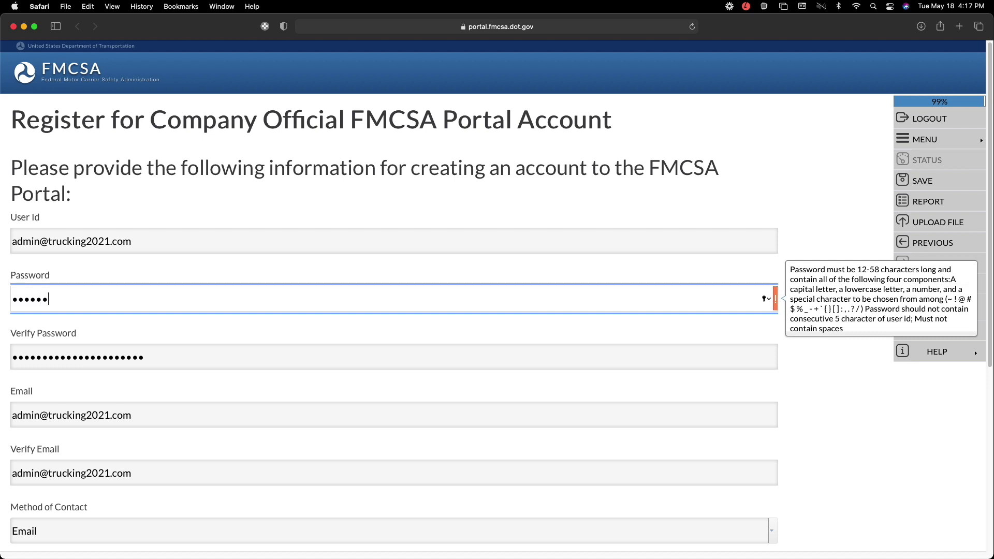
{"action": "type", "text": "•••••••••••••"}
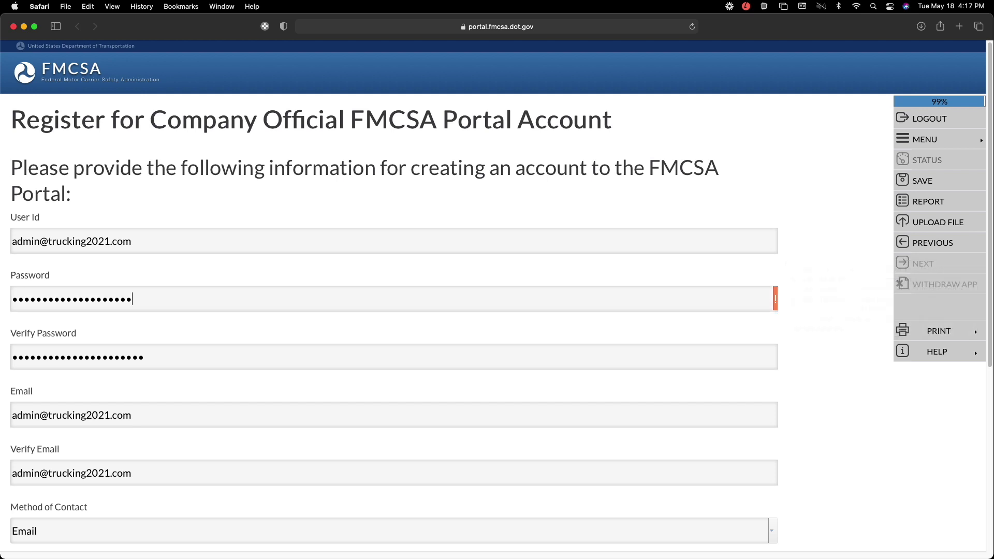
{"action": "double_click", "coordinate": [502, 302]}
{"action": "left_click", "coordinate": [504, 304]}
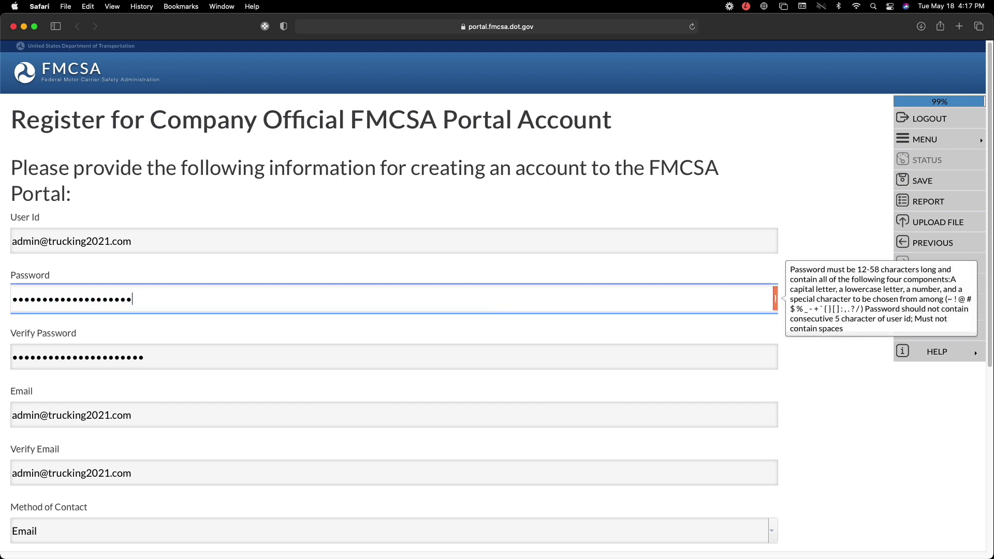
{"action": "type", "text": "•"}
{"action": "key", "text": "Tab"}
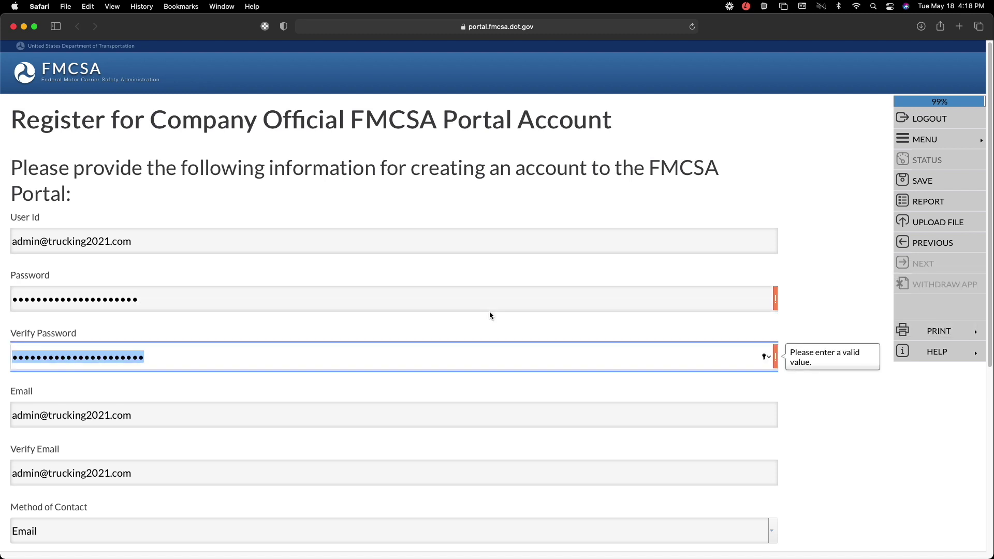
{"action": "key", "text": "BackSpace"}
{"action": "type", "text": "••••••••"}
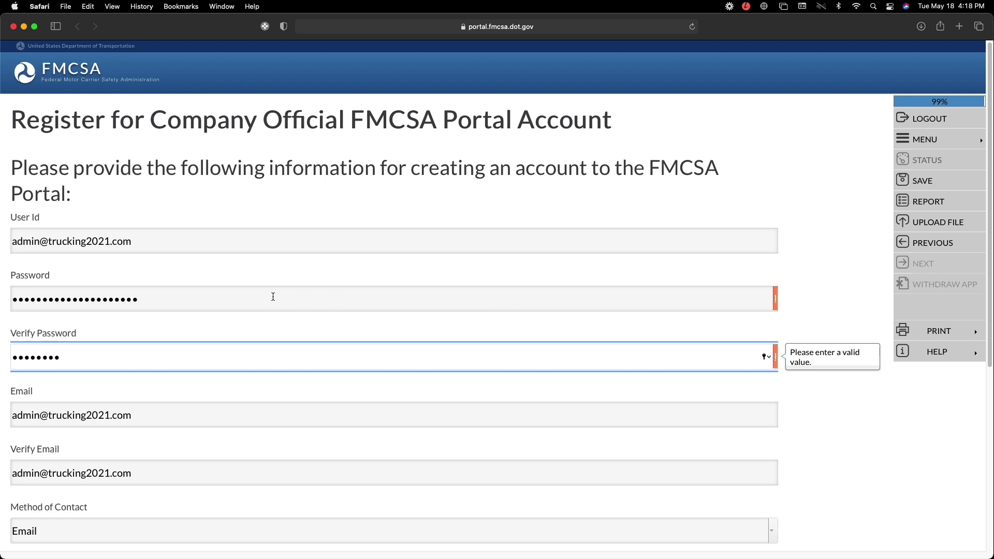
{"action": "double_click", "coordinate": [270, 299]}
{"action": "type", "text": "••••••"}
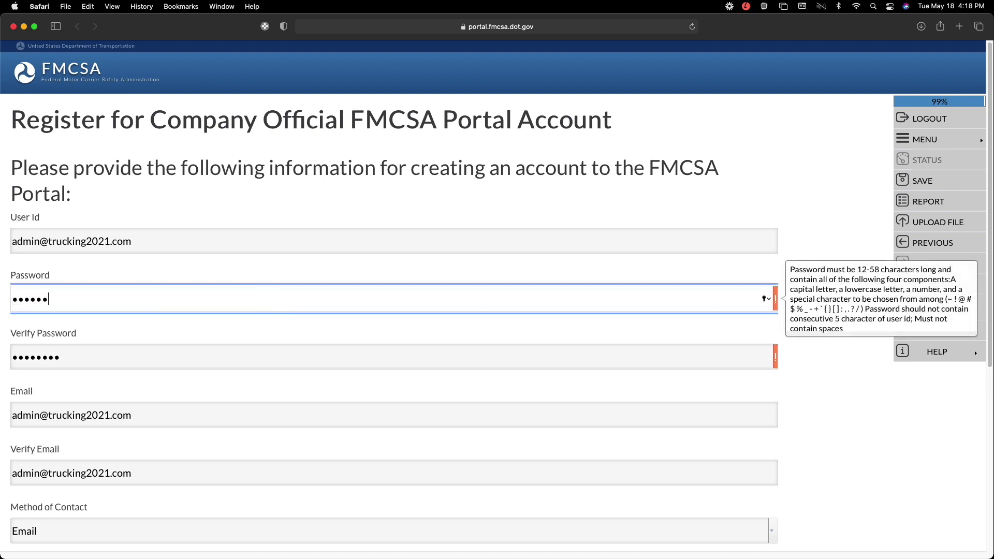
{"action": "key", "text": "cmd+a"}
{"action": "type", "text": "••••••••••••••••"}
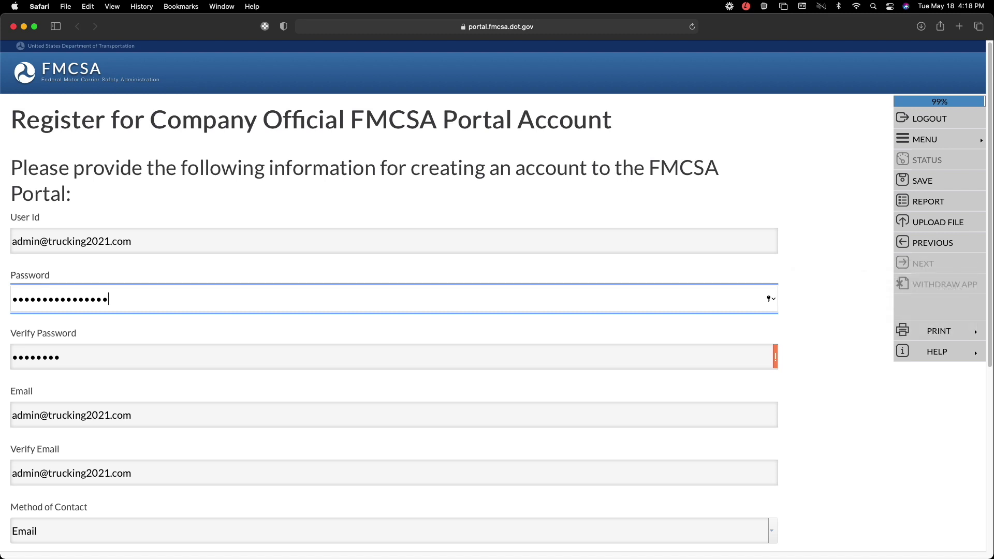
{"action": "key", "text": "Tab"}
{"action": "type", "text": "••••••••••••••••"}
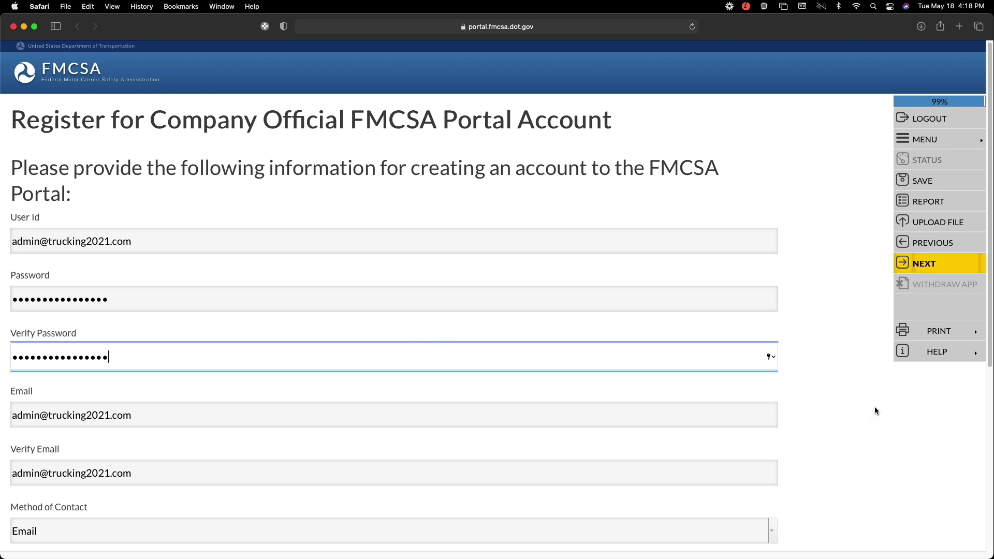
{"action": "scroll", "coordinate": [854, 417], "scroll_direction": "down", "scroll_amount": 1}
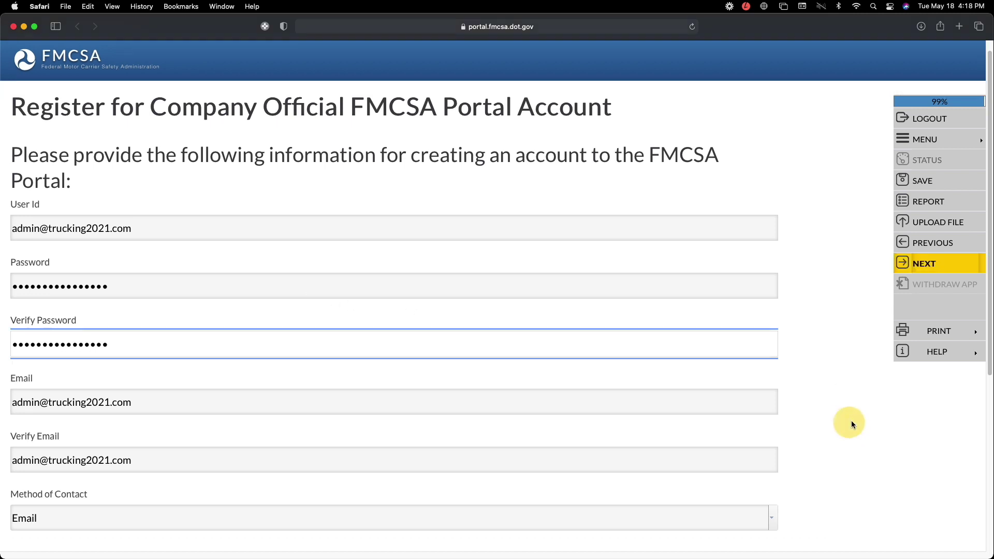
- Save the account details and choose Yes to reuse the same security questions
{"action": "left_click", "coordinate": [930, 266]}
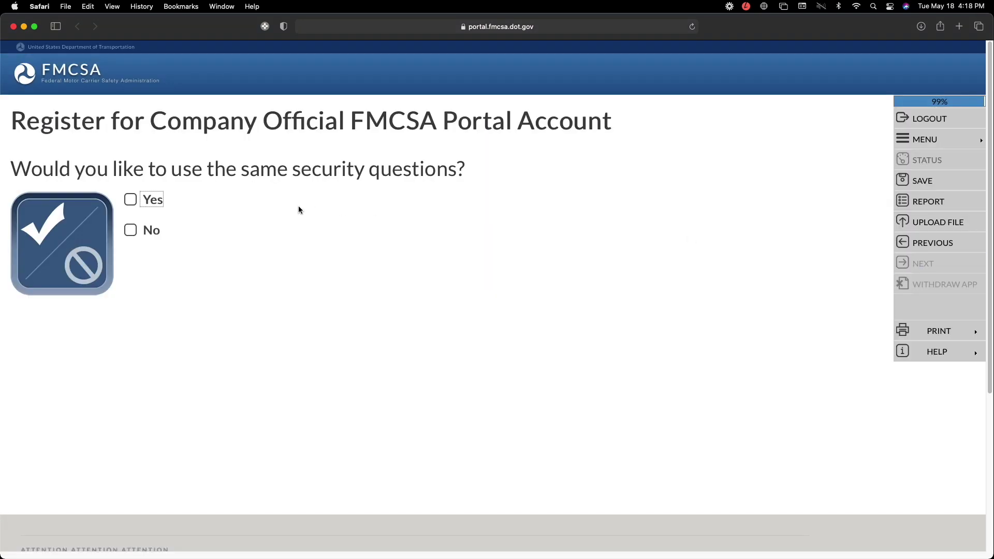
{"action": "left_click", "coordinate": [130, 201]}
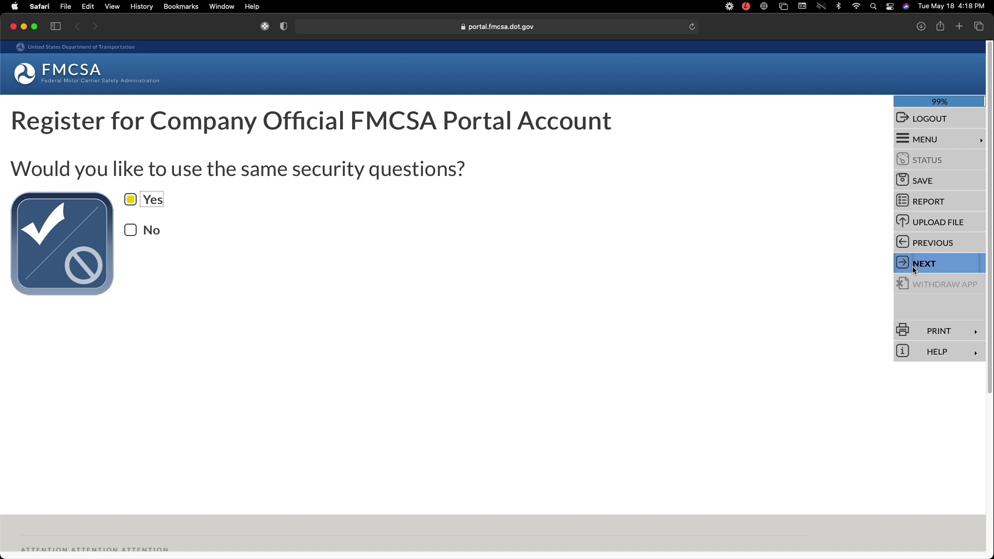
{"action": "left_click", "coordinate": [914, 268]}
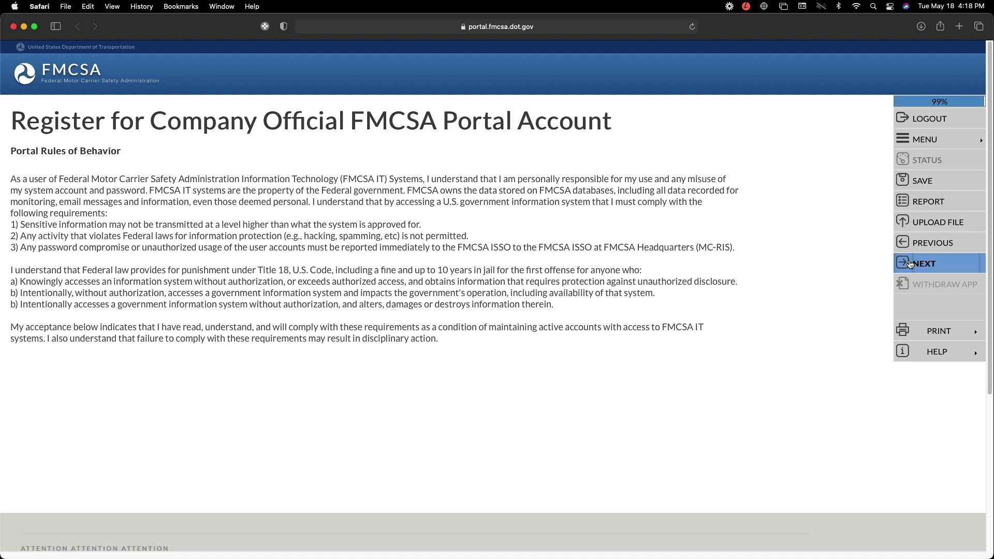
{"action": "left_click", "coordinate": [911, 264]}
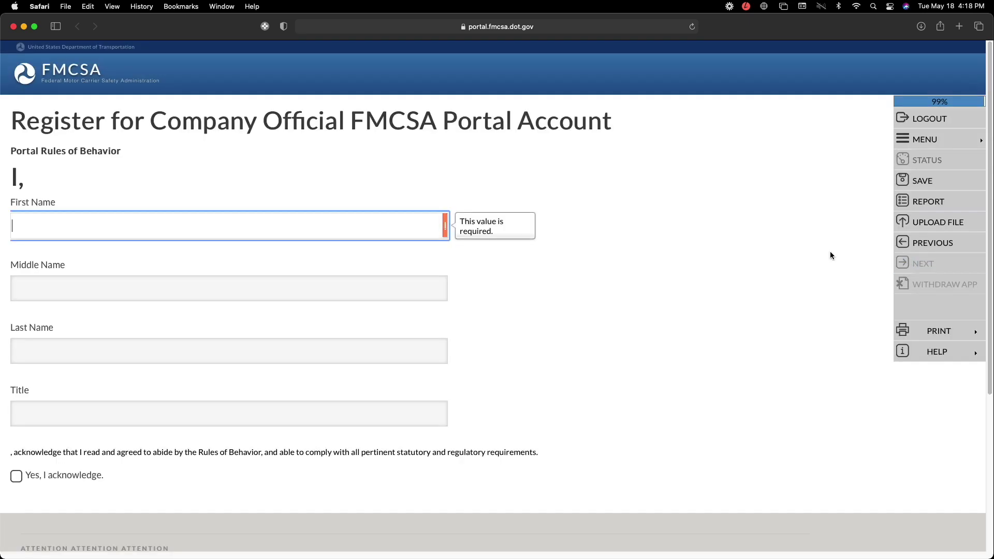
- Sign the Portal Rules of Behavior with the signer's name and title 'Owner', and acknowledge
{"action": "type", "text": "John"}
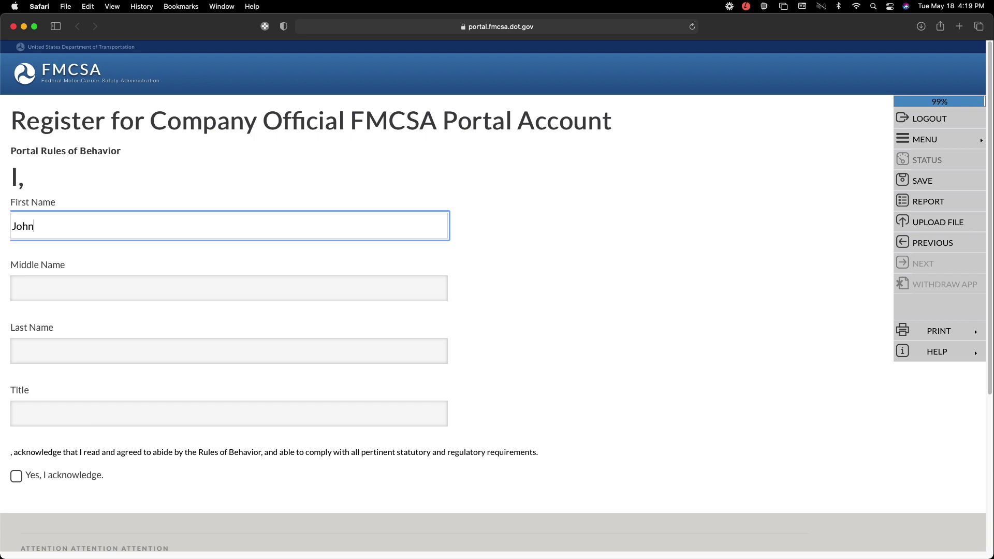
{"action": "key", "text": "Tab"}
{"action": "key", "text": "Tab"}
{"action": "type", "text": "S"}
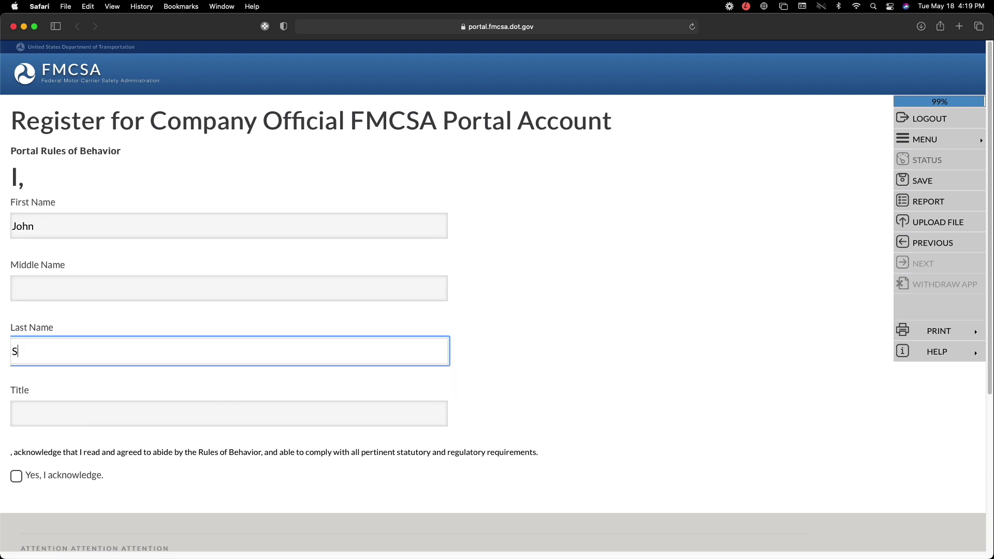
{"action": "type", "text": "mith"}
{"action": "key", "text": "Tab"}
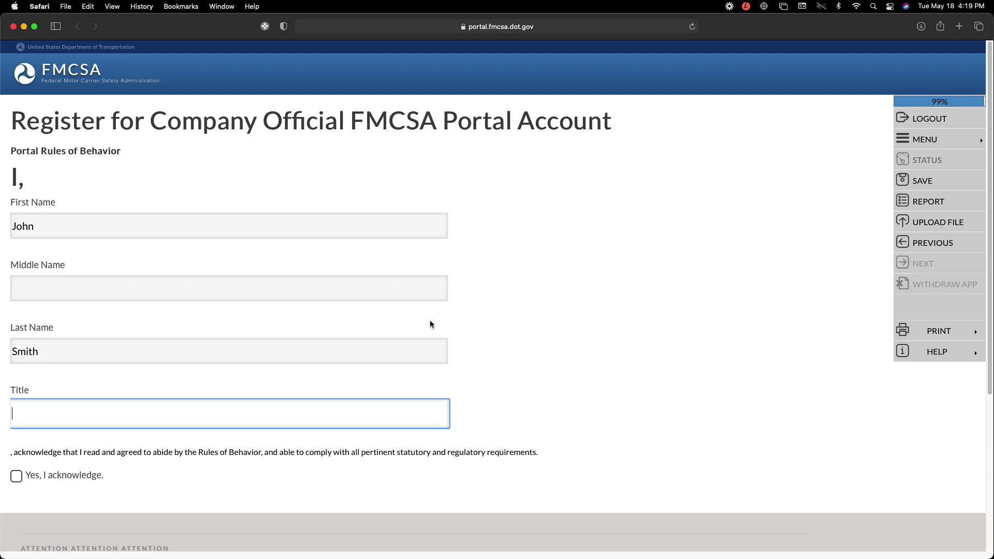
{"action": "type", "text": "Owner"}
{"action": "left_click", "coordinate": [16, 476]}
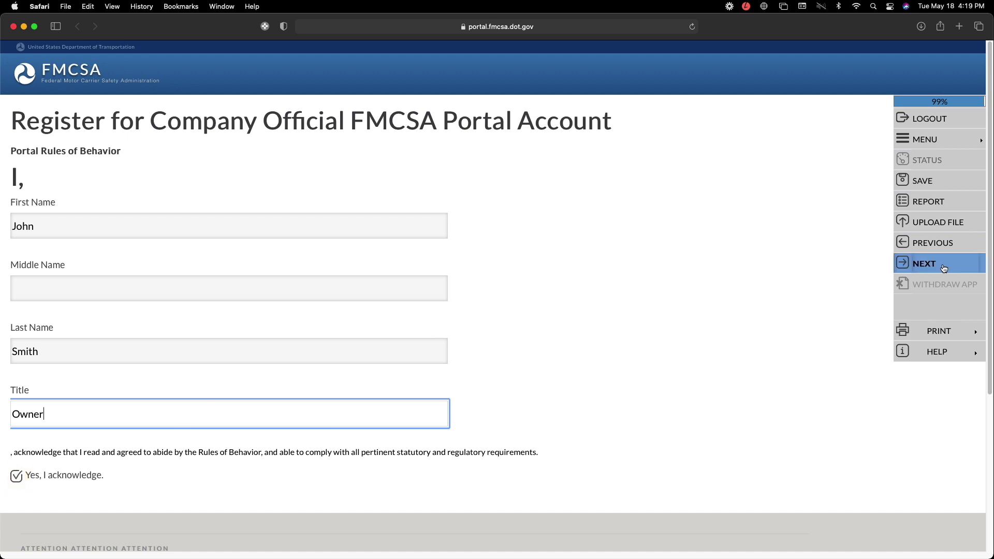
{"action": "left_click", "coordinate": [926, 262]}
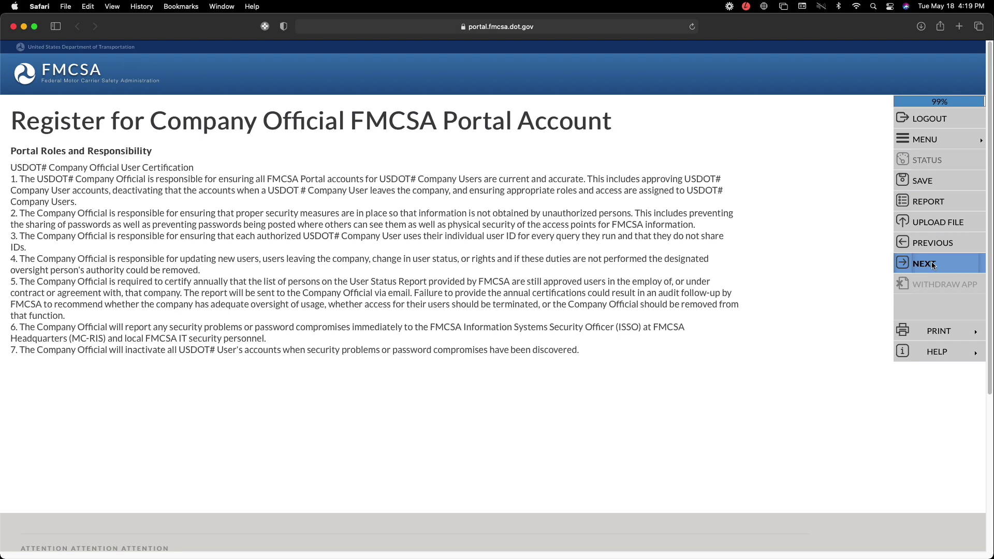
- Sign Portal Roles and Responsibility with name and title 'Owner', acknowledge, and review the $300 fee
{"action": "left_click", "coordinate": [932, 264]}
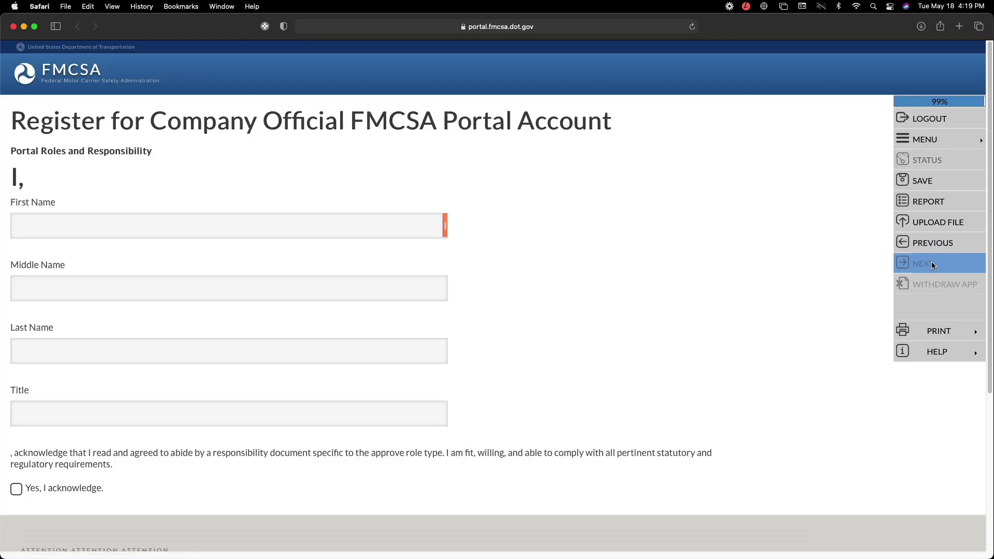
{"action": "type", "text": "John"}
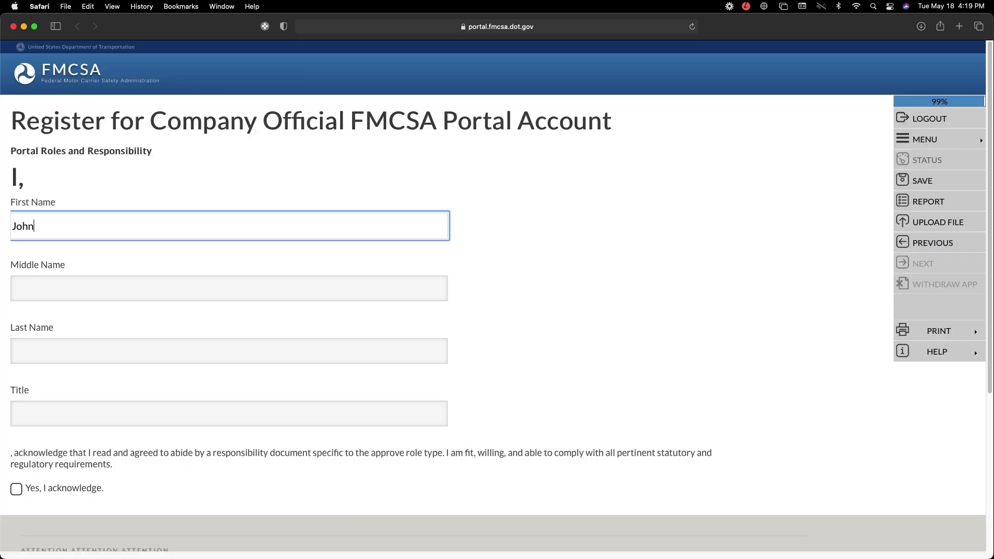
{"action": "key", "text": "Tab"}
{"action": "key", "text": "Tab"}
{"action": "type", "text": "Smith"}
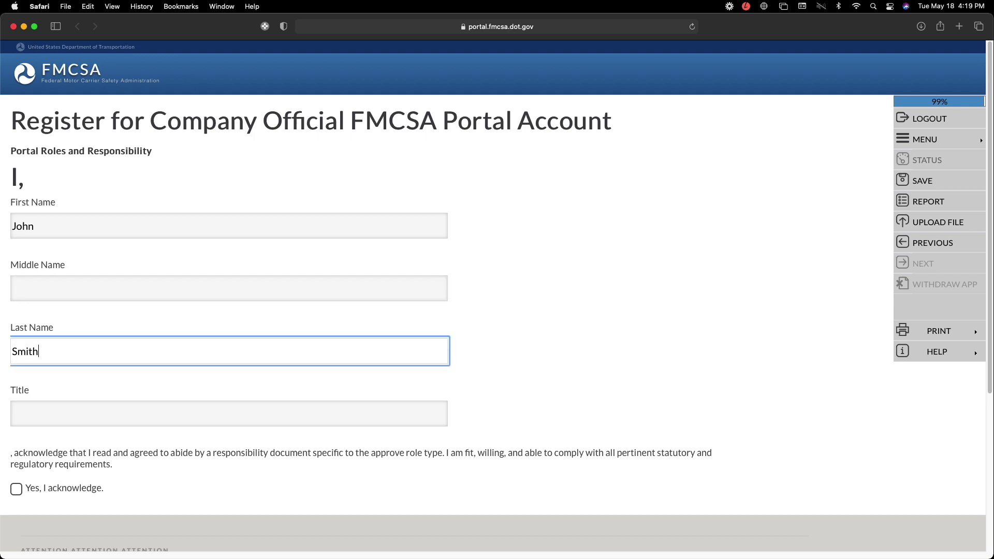
{"action": "key", "text": "Tab"}
{"action": "type", "text": "Owner"}
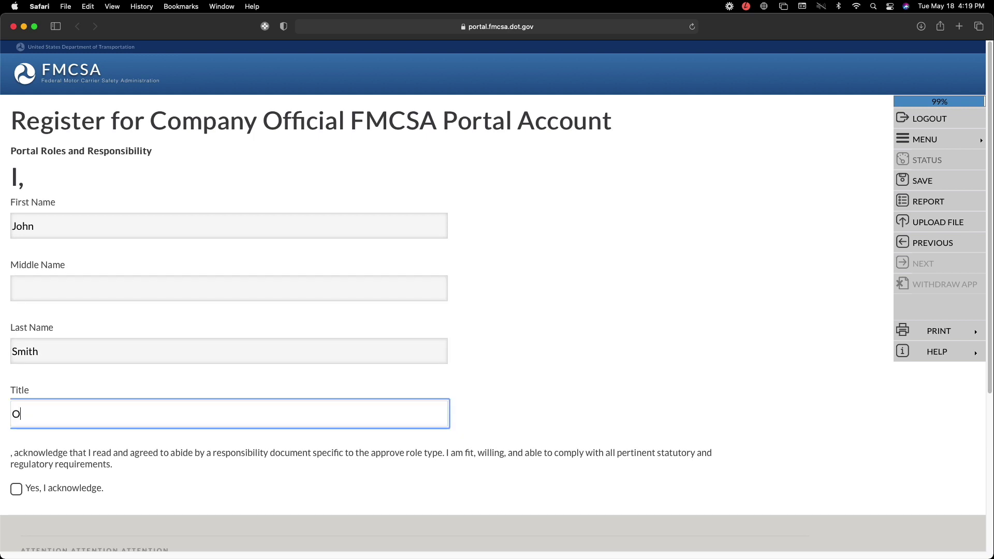
{"action": "left_click", "coordinate": [16, 488]}
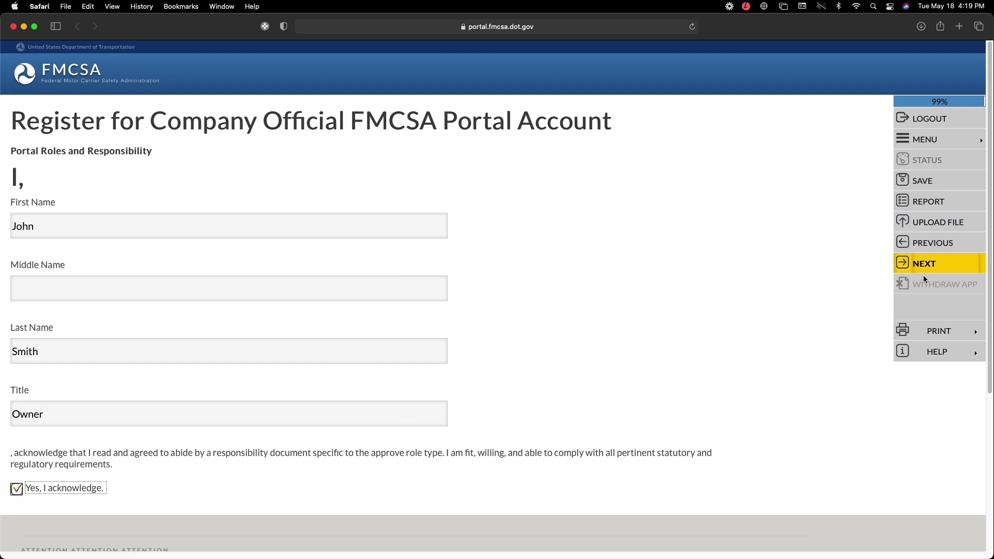
{"action": "left_click", "coordinate": [926, 266]}
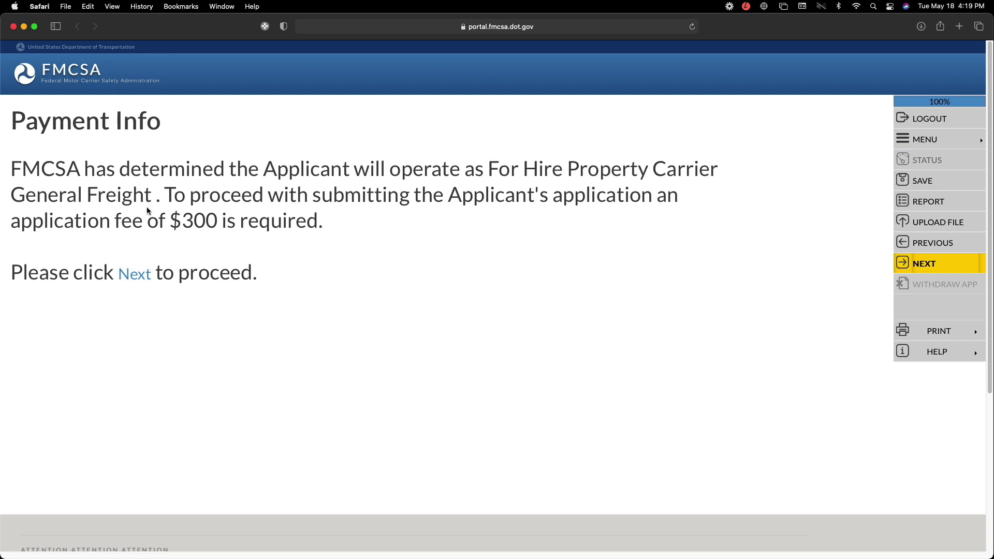
{"action": "left_click_drag", "start_coordinate": [170, 222], "coordinate": [215, 226]}
{"action": "left_click", "coordinate": [345, 248]}
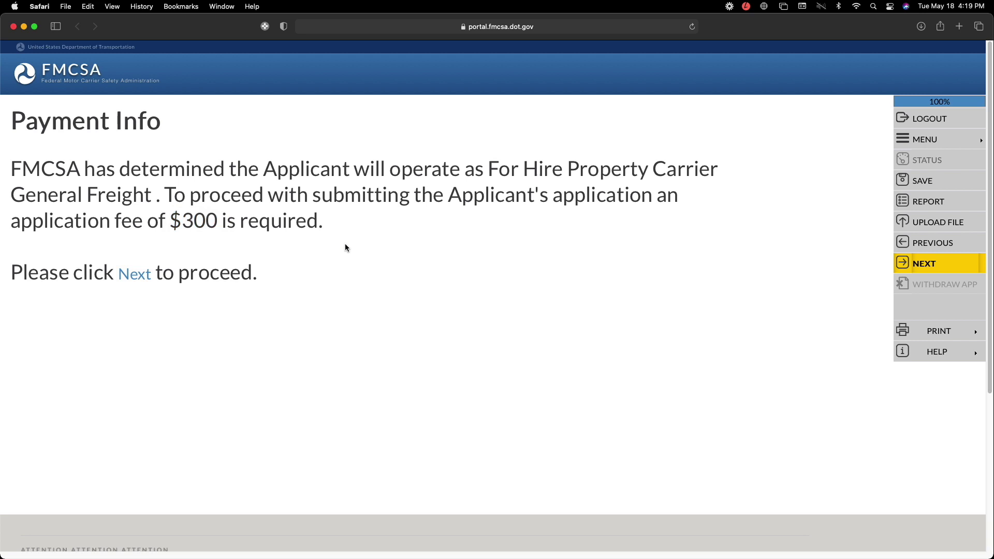